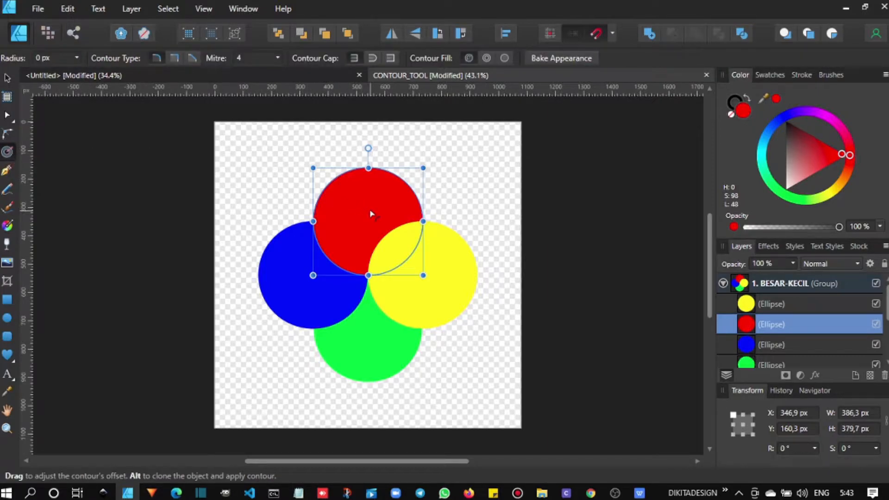
- Try small contour offsets on the red circle using the first two contour fill options
mouse_move(372, 214)
left_mouse_down()
mouse_move(424, 248)
mouse_move(331, 207)
mouse_move(347, 204)
mouse_move(421, 240)
mouse_move(371, 230)
left_mouse_up()
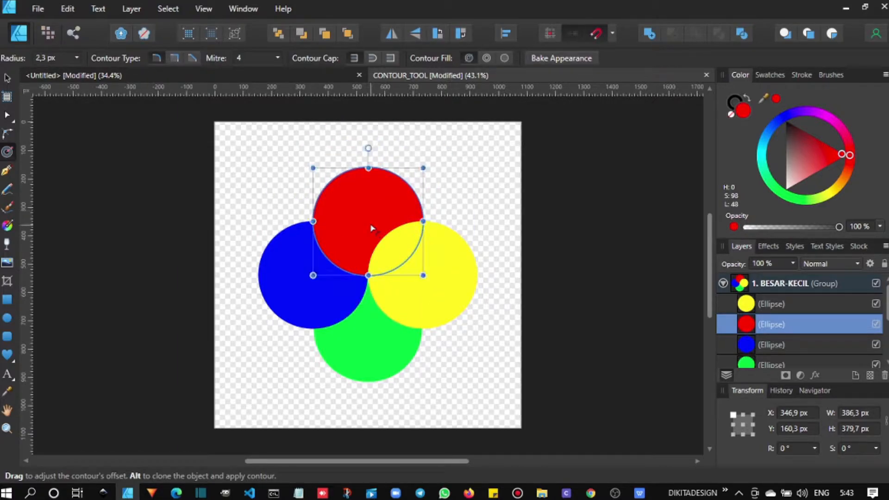
left_click(487, 58)
left_click_drag(373, 215, 372, 238)
- Set the third contour fill option, select all four circles and contour them inward to a radius of about -55.7 px
left_click(505, 58)
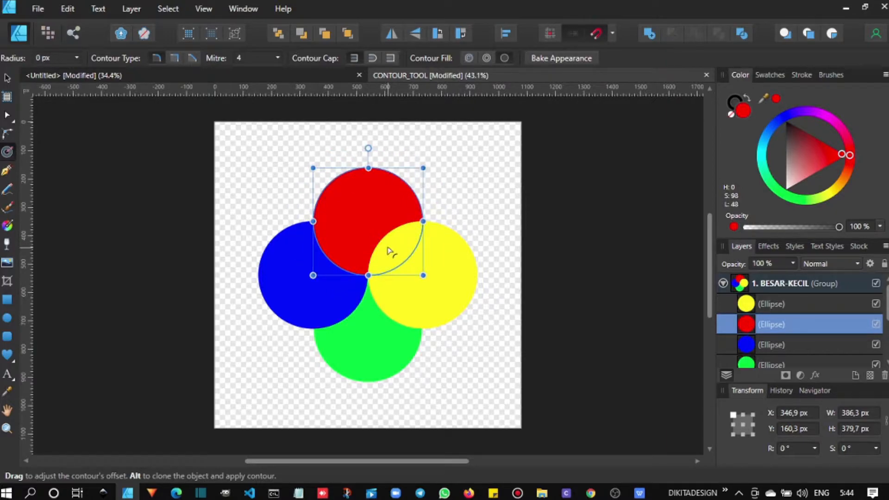
left_click(456, 264, "shift")
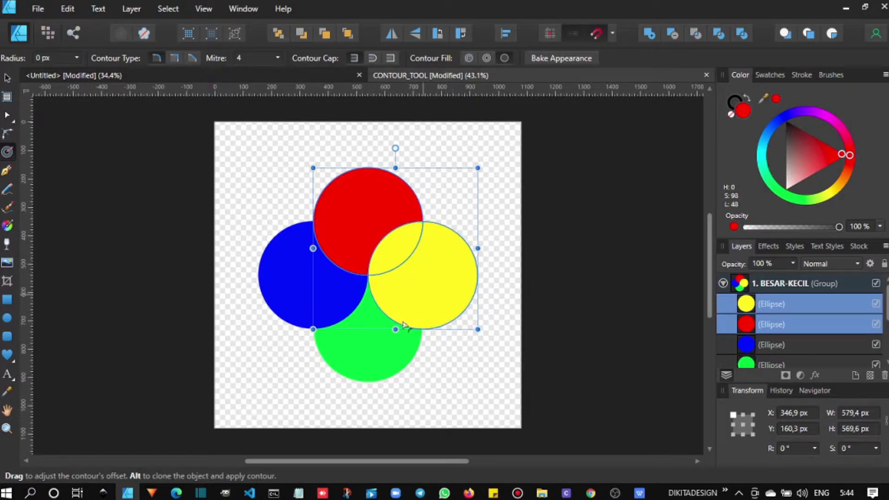
left_click(378, 360, "shift")
left_click(306, 291, "shift")
left_click_drag(368, 280, 353, 253)
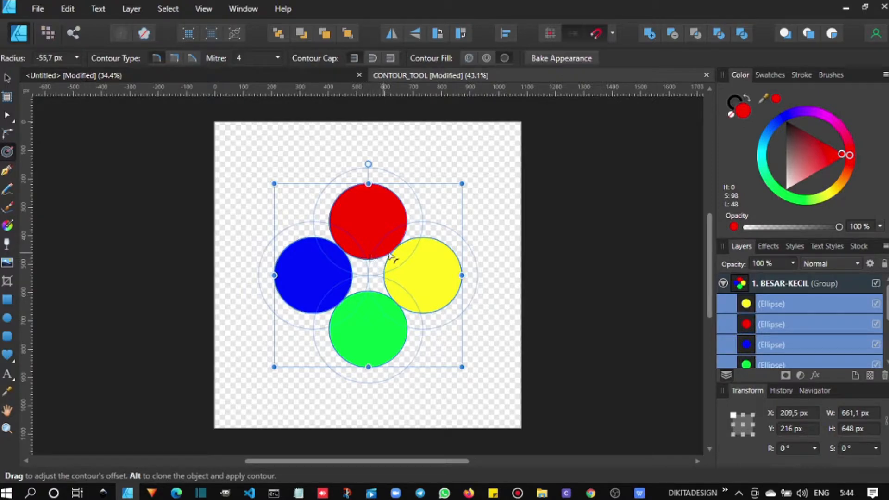
- Expand the four circles' contour to about 123.1 px, shrink it to about -118.5 px and deselect the circles
left_click_drag(368, 272, 417, 261)
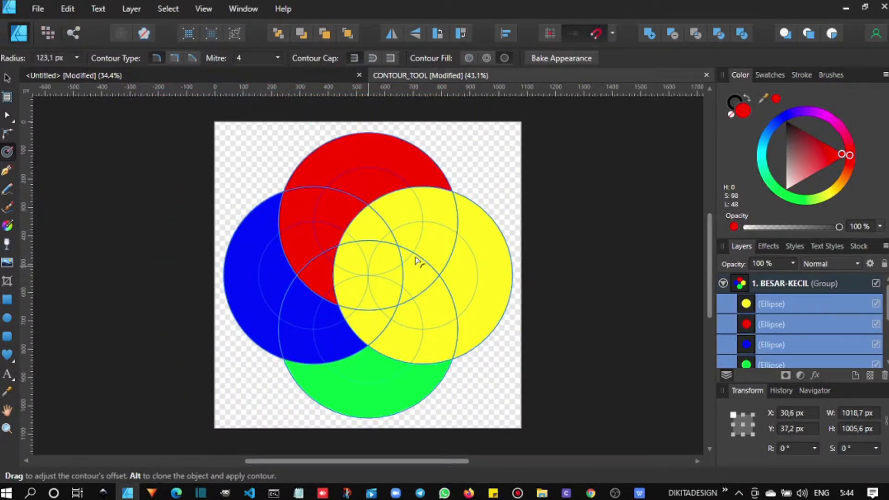
left_click_drag(417, 261, 351, 315)
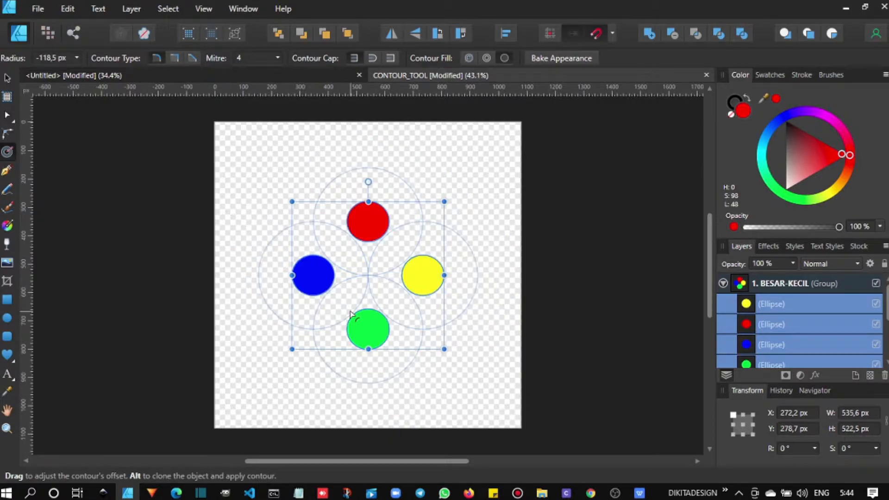
left_click(6, 79)
left_click(106, 196)
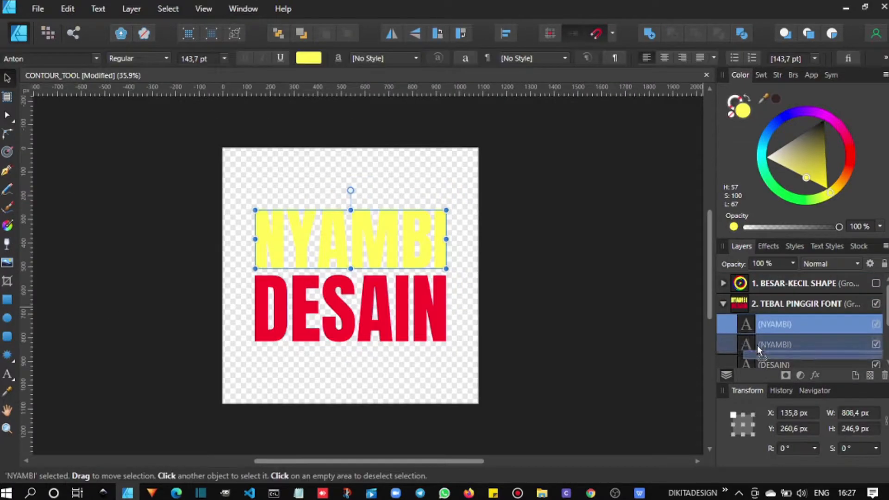
- Place the duplicate NYAMBI text beneath the original and fill it with dark gray, lightness 16
left_click_drag(757, 346, 753, 355)
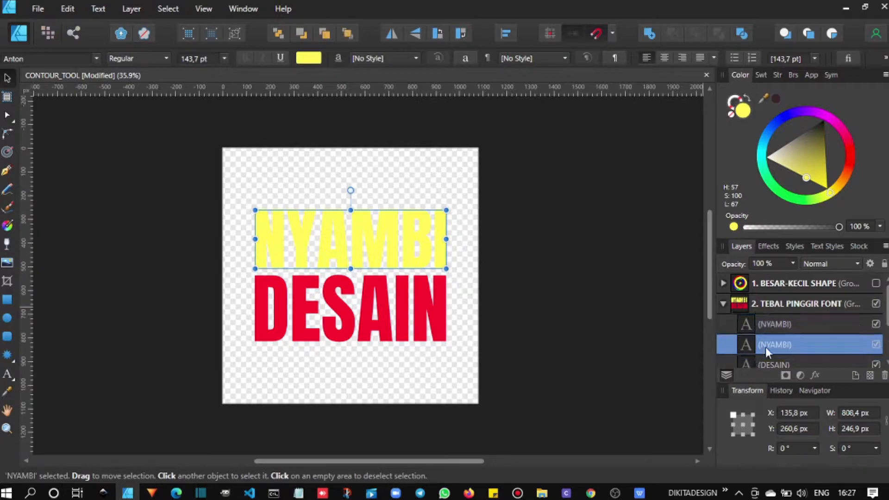
double_click(787, 346)
left_click(799, 331)
left_click(800, 341)
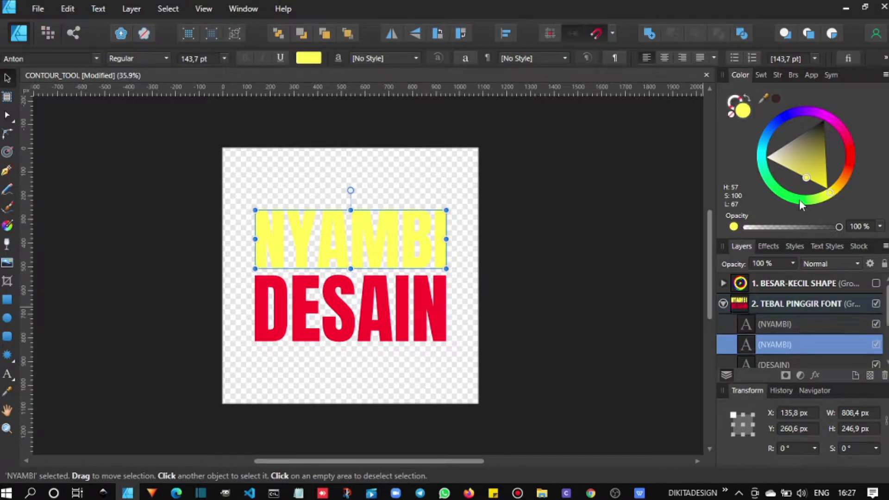
left_click(808, 135)
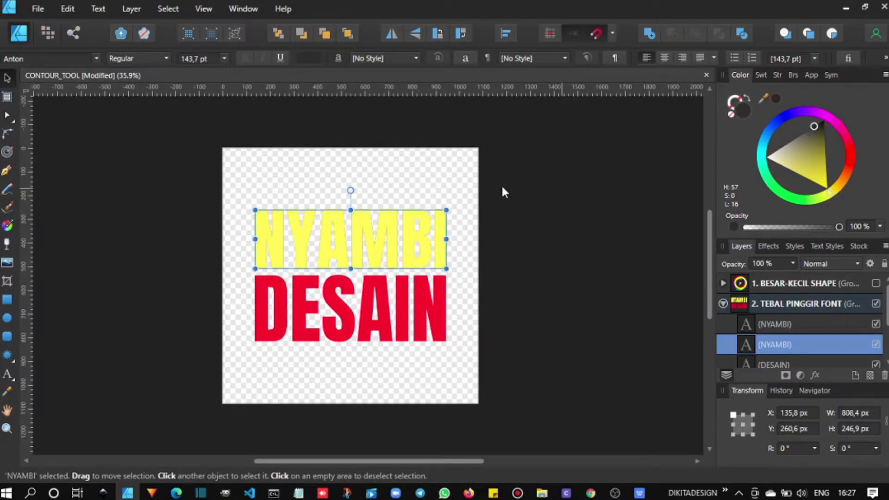
- Try enlarging the dark NYAMBI copy about its center to 163.4 pt as a border, and undo the resize
scroll(349, 232, "up", 2)
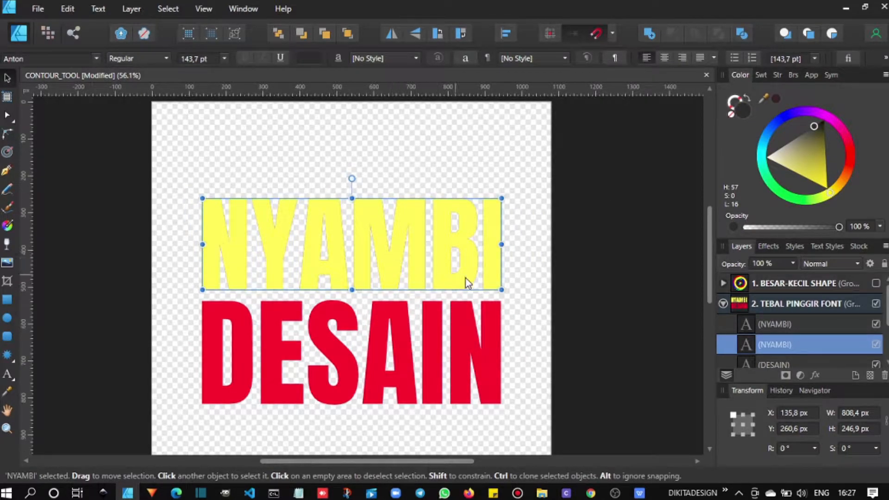
left_click_drag(501, 289, 519, 302)
key("ctrl+z")
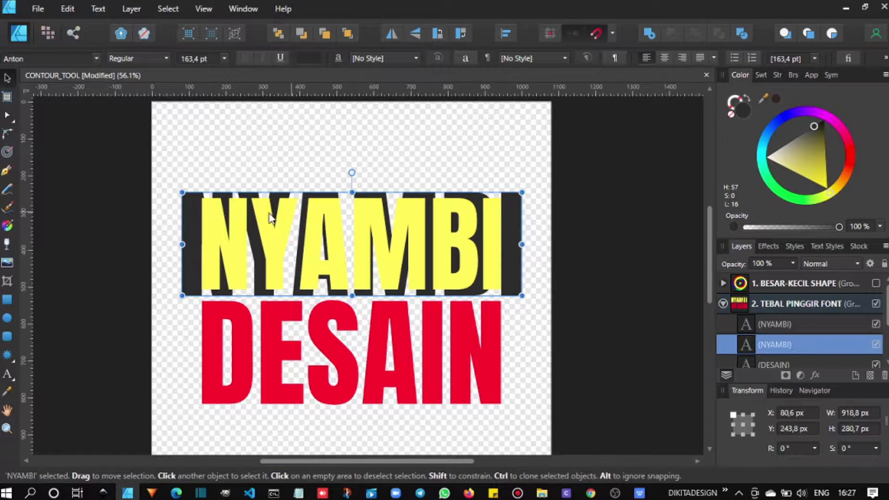
left_click(236, 235)
left_click(191, 235)
left_click(221, 235)
left_click(194, 223)
key("ctrl+z")
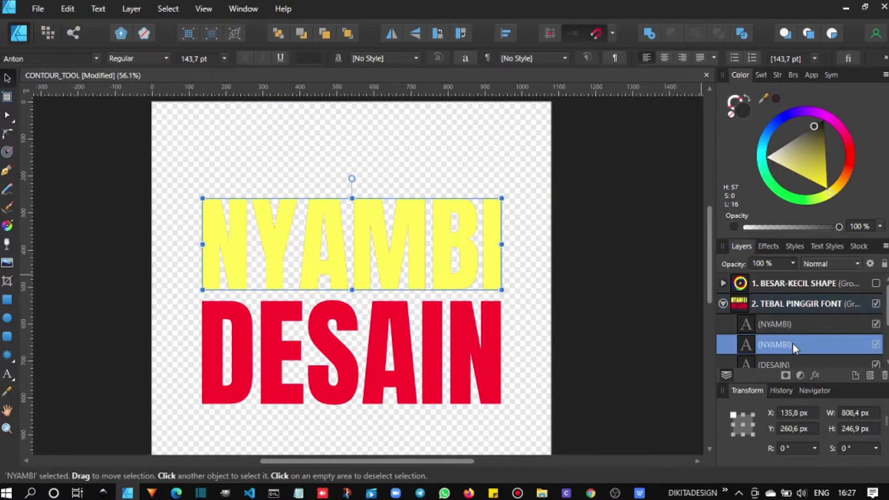
- Convert the dark NYAMBI copy to curves and expand the resulting group of letters
right_click(329, 206)
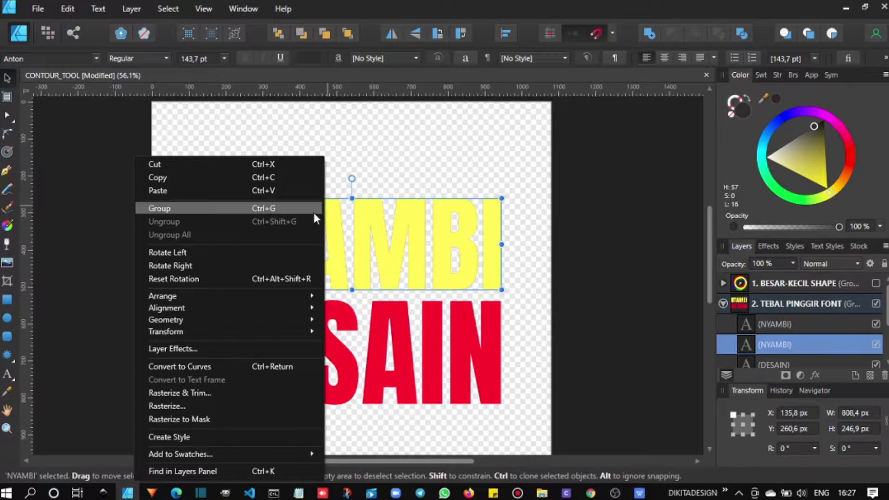
left_click(269, 365)
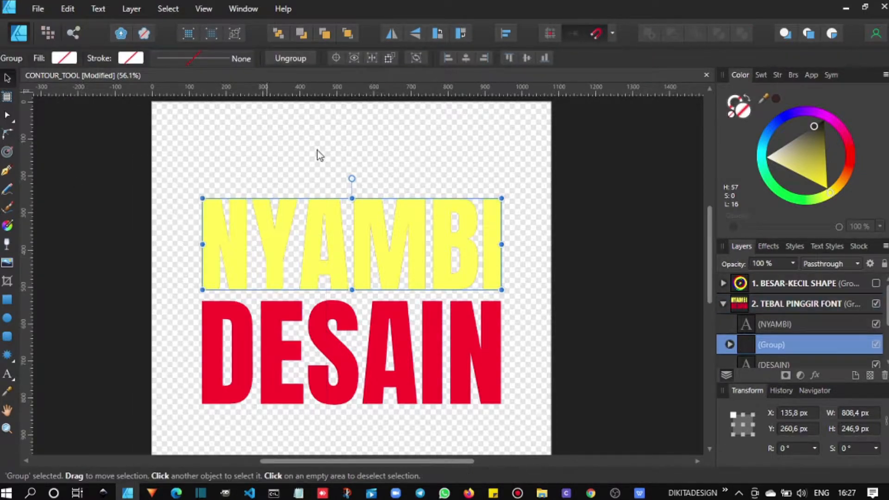
left_click(730, 345)
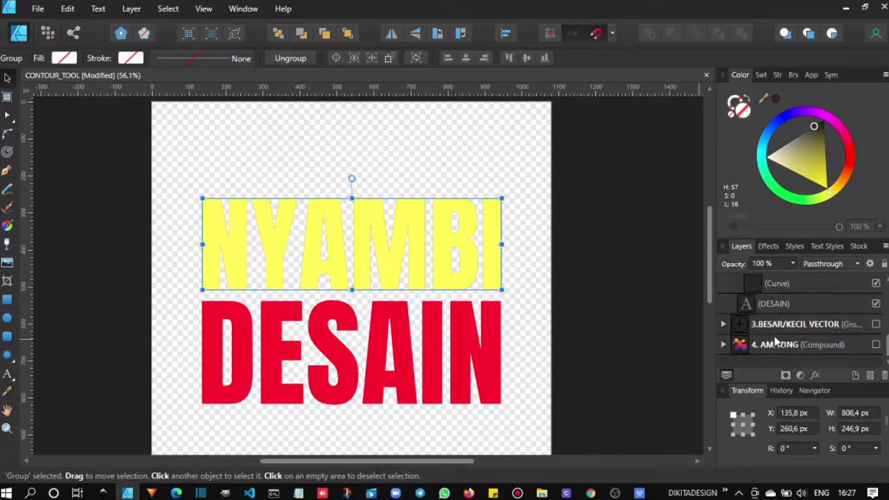
- Enlarge the dark N curve about its center to about 272 px high
scroll(791, 335, "down", 5)
left_click(793, 288)
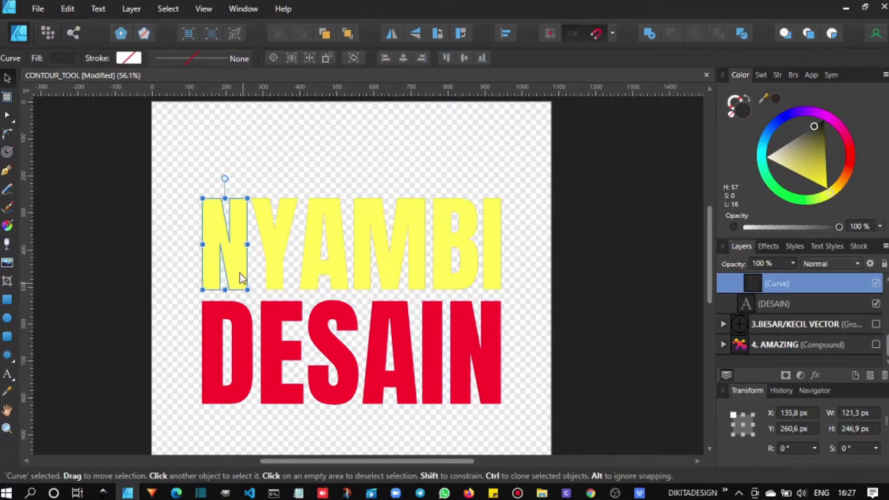
scroll(230, 268, "up", 5, "ctrl")
mouse_move(281, 338)
left_mouse_down()
mouse_move(298, 354)
mouse_move(289, 348)
left_mouse_up()
- Move the outer and inner corner nodes of the dark N curve to form a thicker border around the yellow letter
left_click(8, 117)
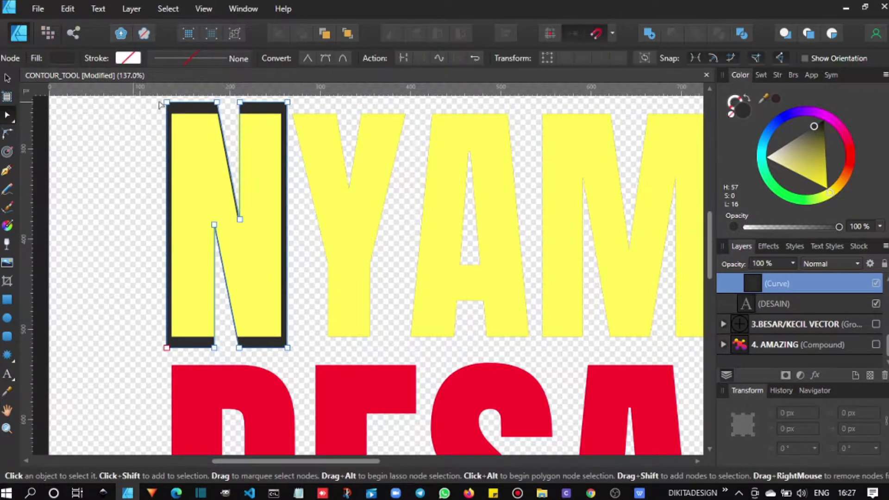
left_click_drag(167, 102, 162, 102)
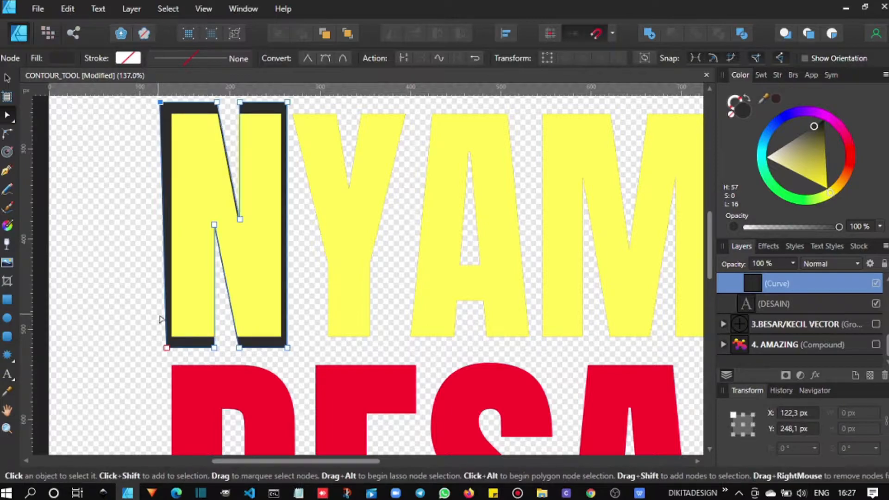
left_click_drag(167, 347, 161, 347)
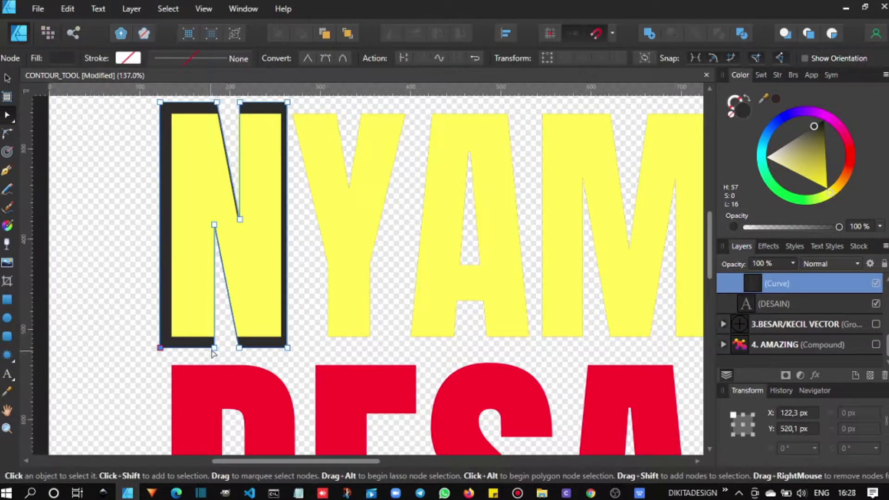
left_click_drag(214, 347, 223, 347)
left_click_drag(213, 224, 222, 286)
left_click_drag(239, 348, 232, 348)
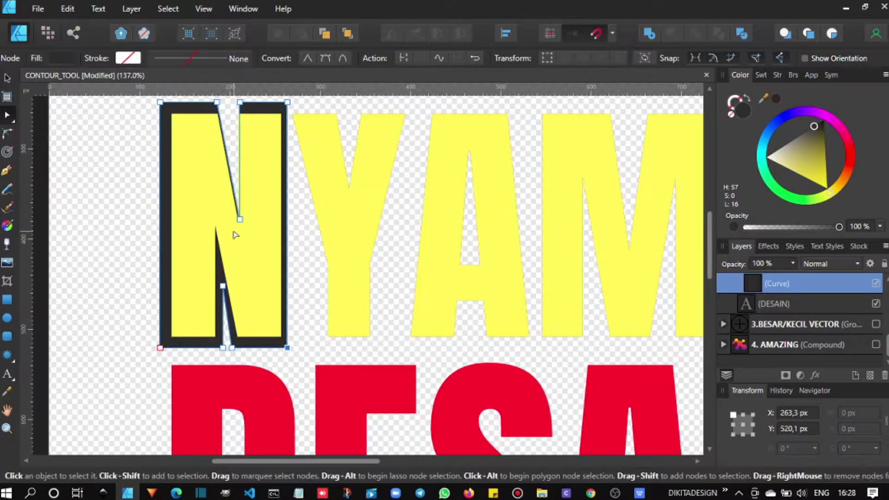
left_click_drag(240, 219, 236, 190)
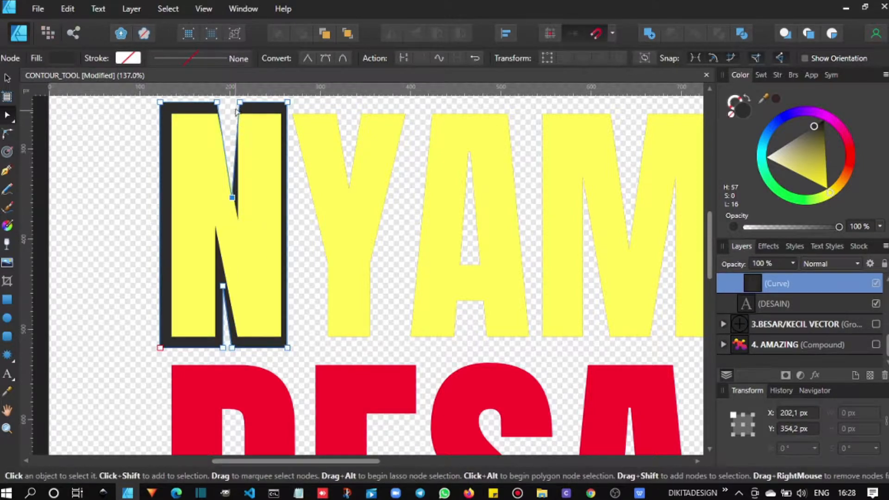
left_click_drag(239, 102, 232, 102)
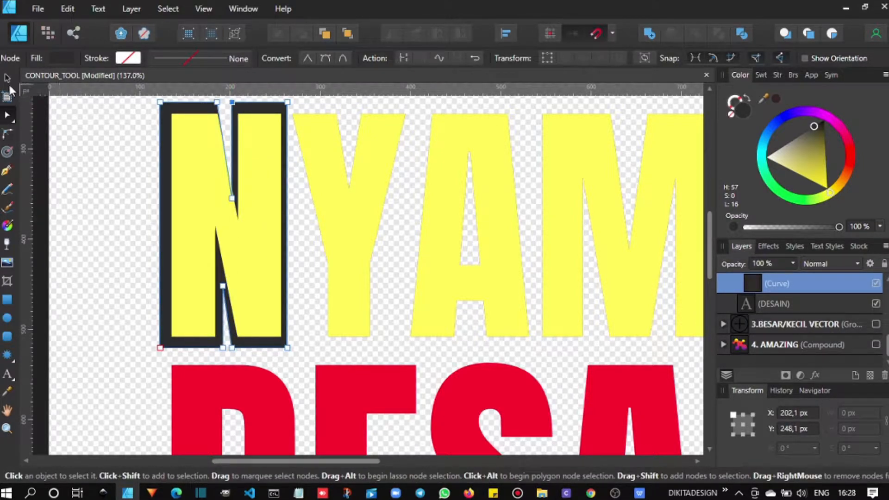
left_click(71, 127)
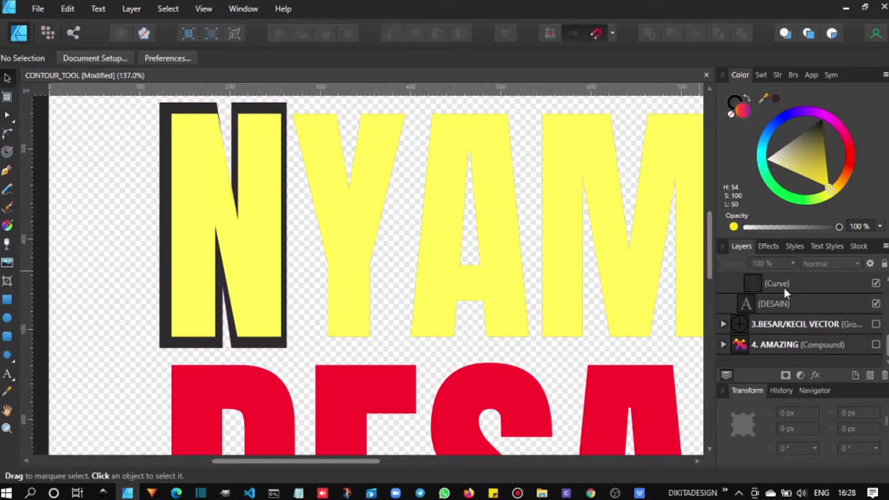
- Undo the N curve edits and the conversion to curves, restoring the dark NYAMBI copy as text
scroll(785, 299, "up", 2)
left_click(783, 302)
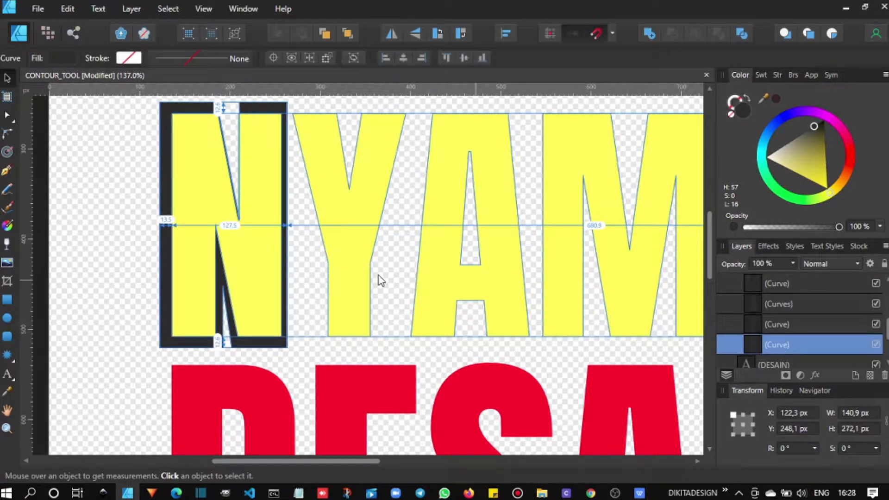
left_click(331, 225)
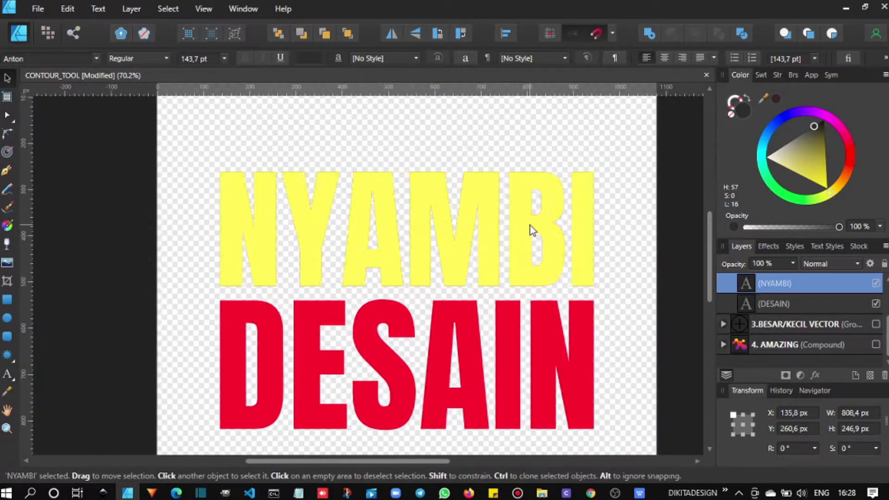
key("ctrl+j")
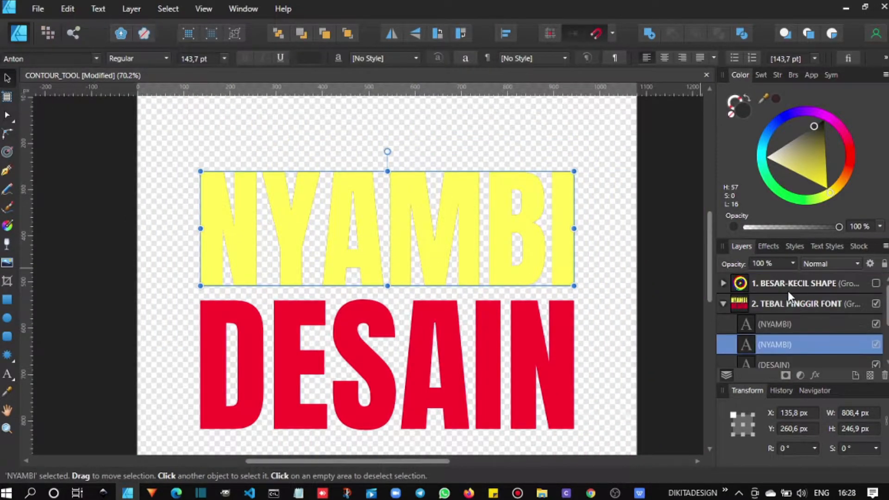
- Apply a thick black Outline effect at 100% opacity to the yellow NYAMBI text
left_click(794, 324)
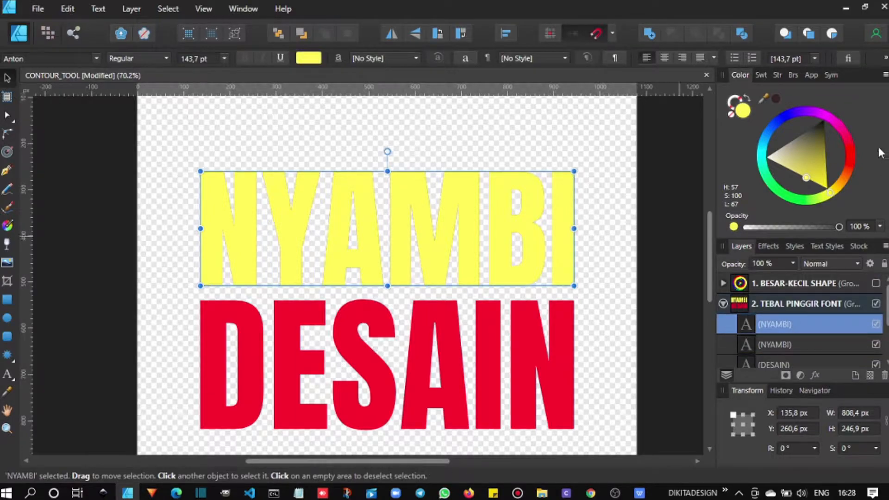
left_click(777, 247)
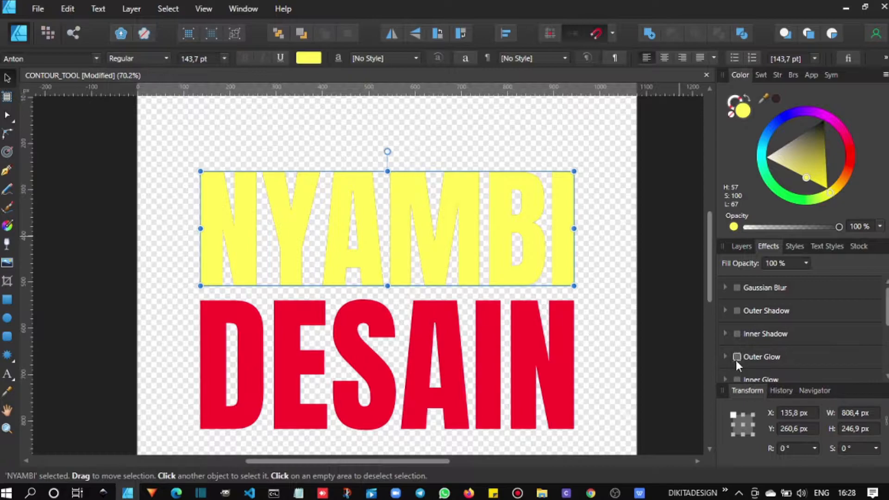
scroll(760, 338, "down", 3)
scroll(795, 321, "down", 1)
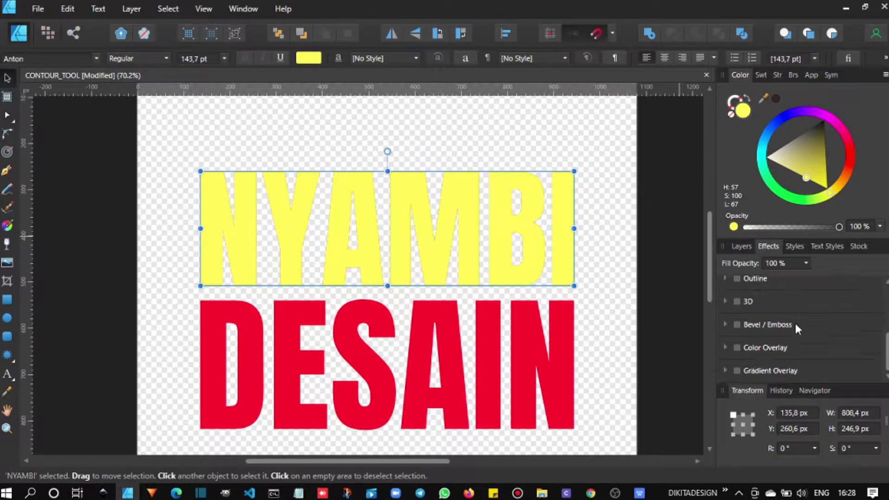
scroll(790, 335, "up", 4)
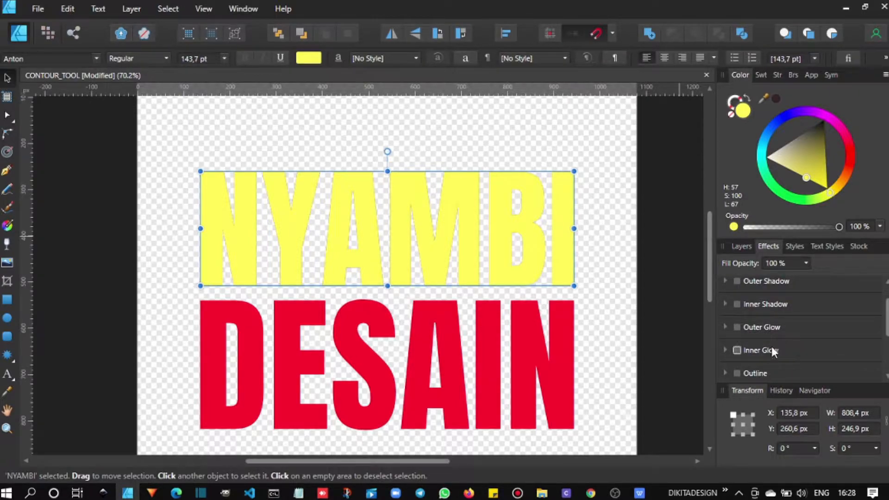
left_click(741, 375)
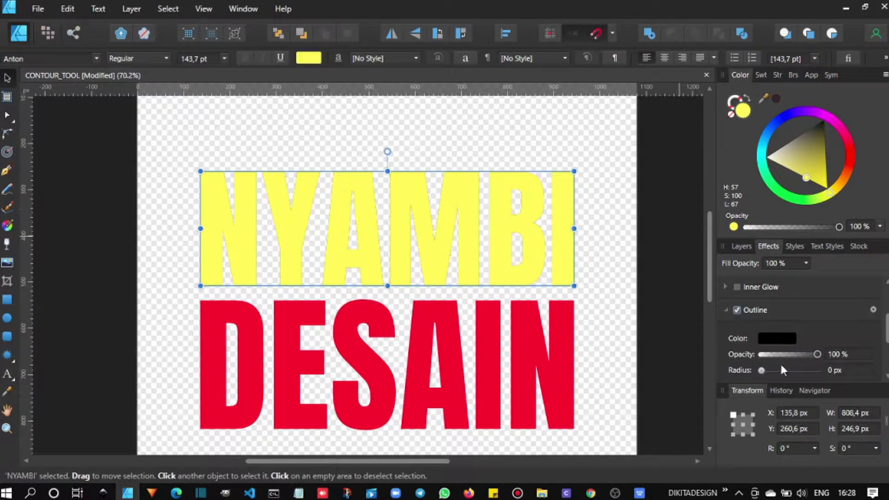
left_click_drag(766, 371, 794, 371)
left_click(742, 247)
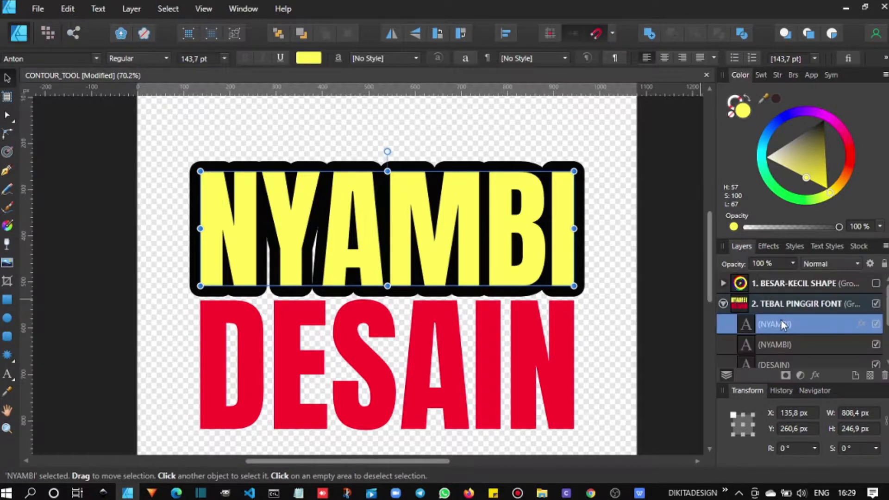
- Delete the outlined yellow NYAMBI text layer
left_click(824, 321)
left_click(755, 323)
key("Delete")
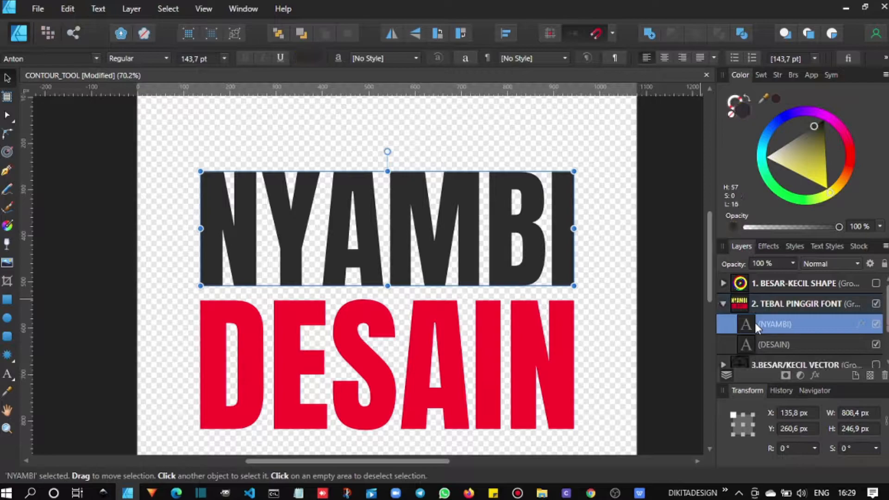
- Undo the deletion of the yellow NYAMBI text layer
right_click(777, 324)
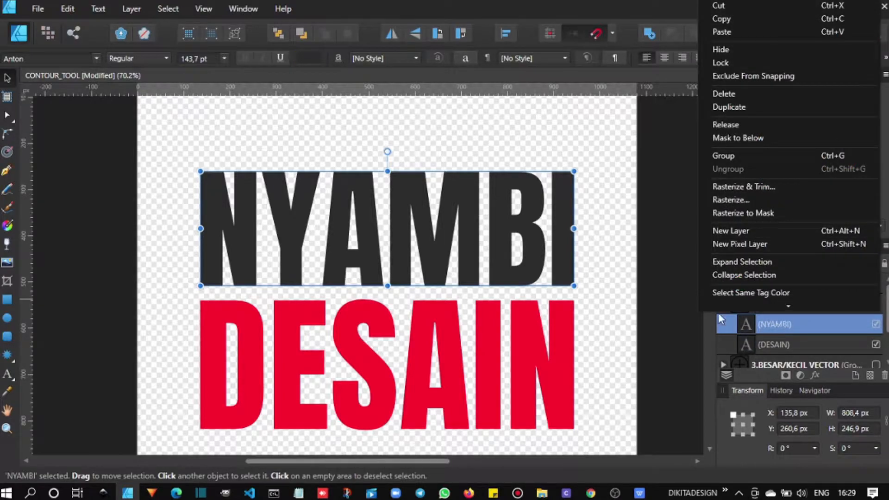
left_click(624, 261)
key("ctrl+z")
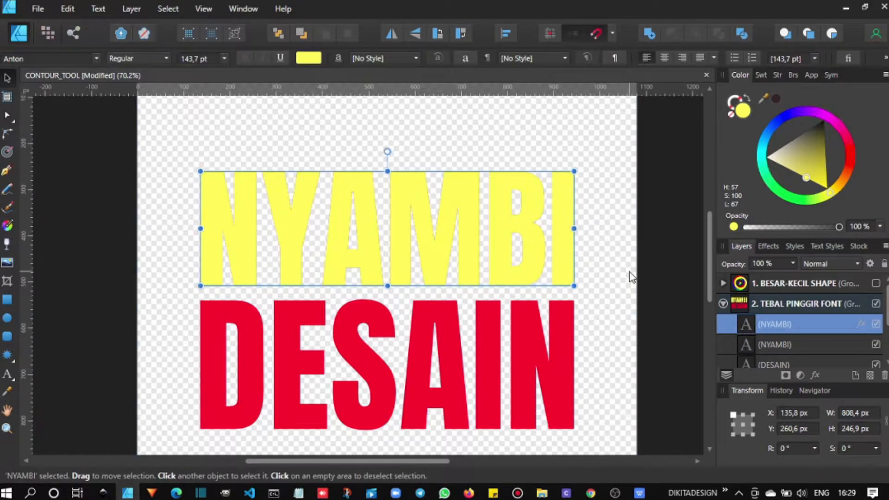
left_click(630, 273)
- Recolor the NYAMBI copy beneath the yellow text to pure black
left_click(760, 323)
left_click(777, 341)
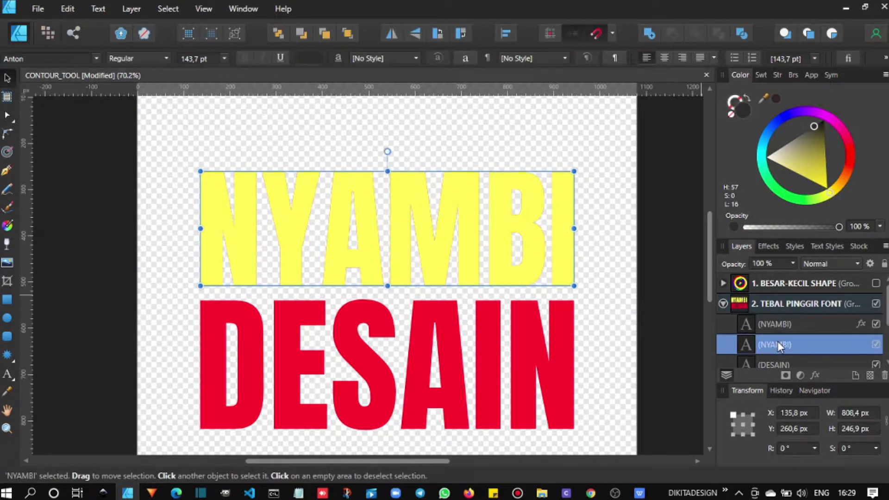
left_click_drag(815, 126, 826, 116)
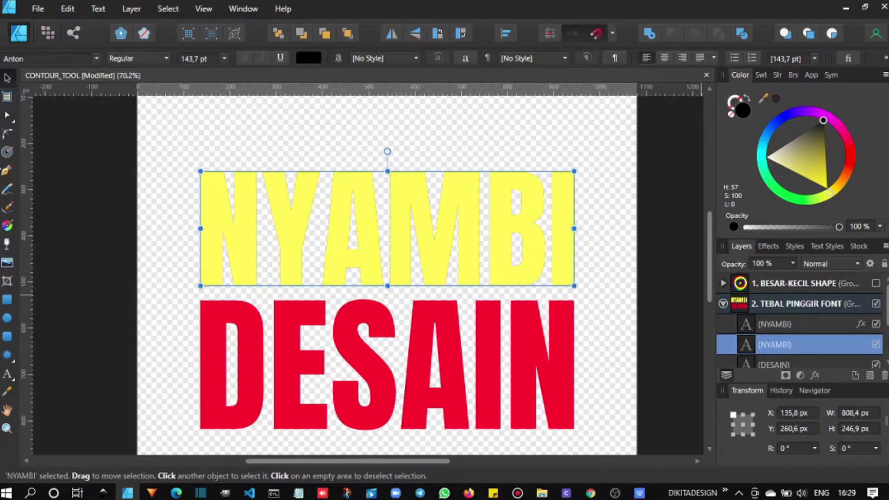
- Apply a 20 px contour with mitre corners to the black NYAMBI copy
left_click(7, 152)
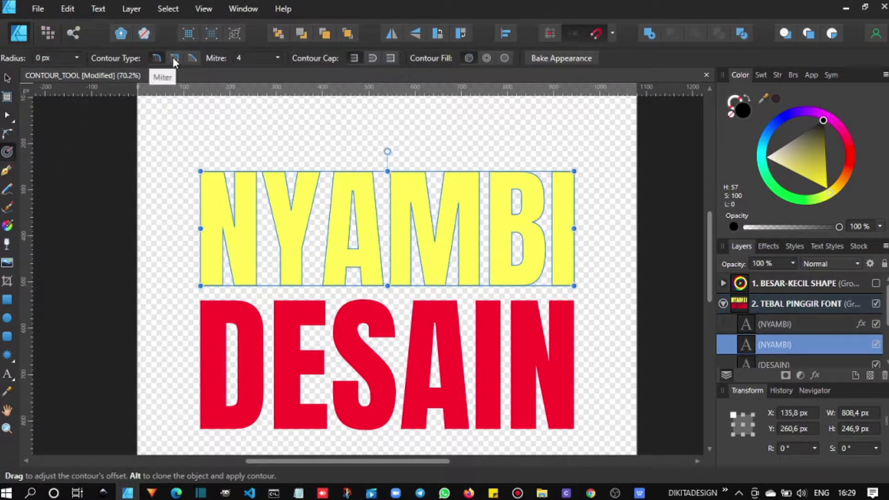
left_click_drag(357, 195, 366, 199)
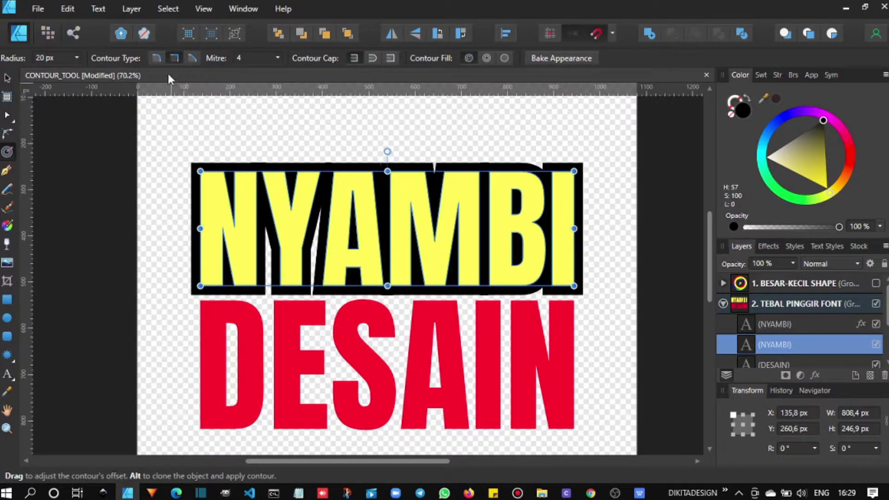
- Compare the round and bevel contour types on the NYAMBI border and return to mitre
left_click(156, 56)
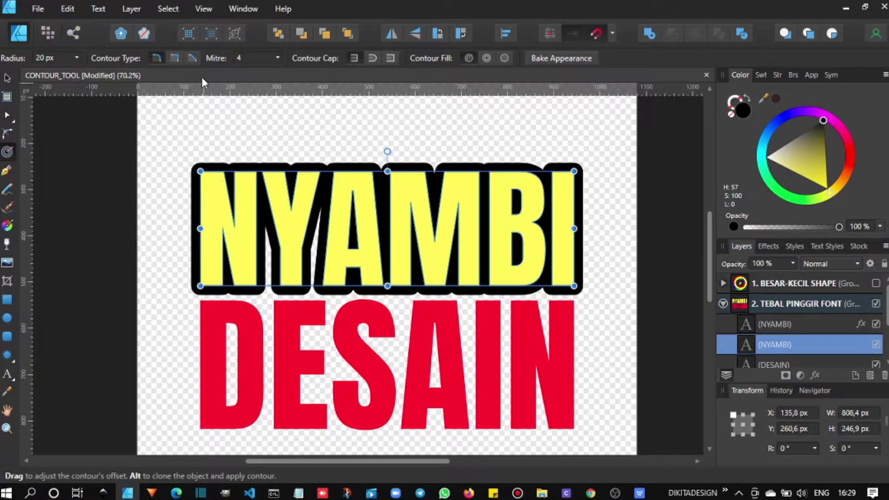
left_click(193, 58)
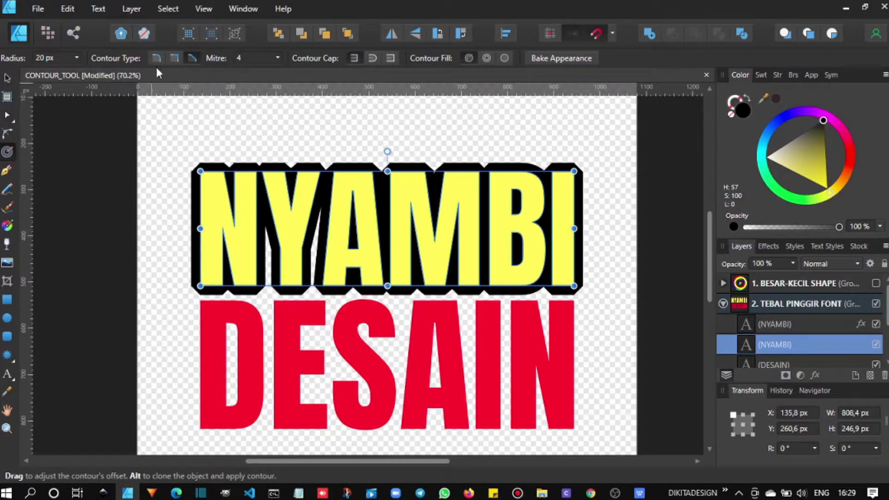
left_click(157, 59)
left_click(173, 58)
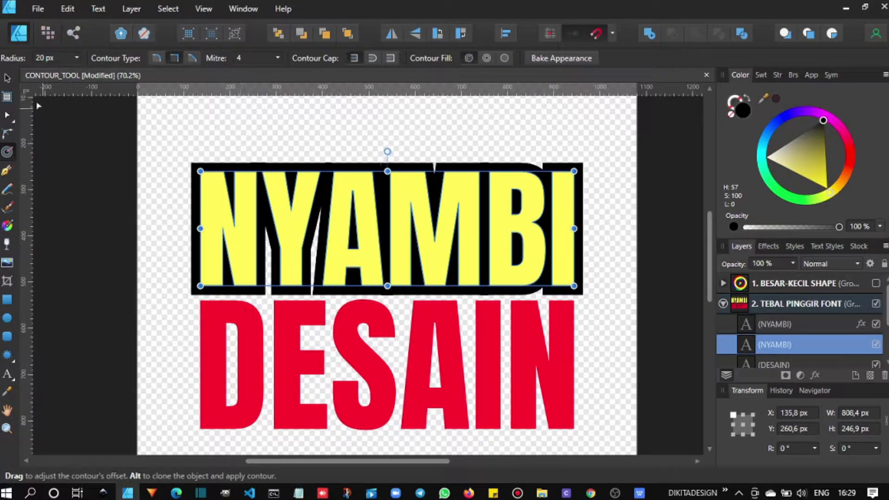
- Duplicate the DESAIN text, color the copy black and place it beneath the red original
key("v")
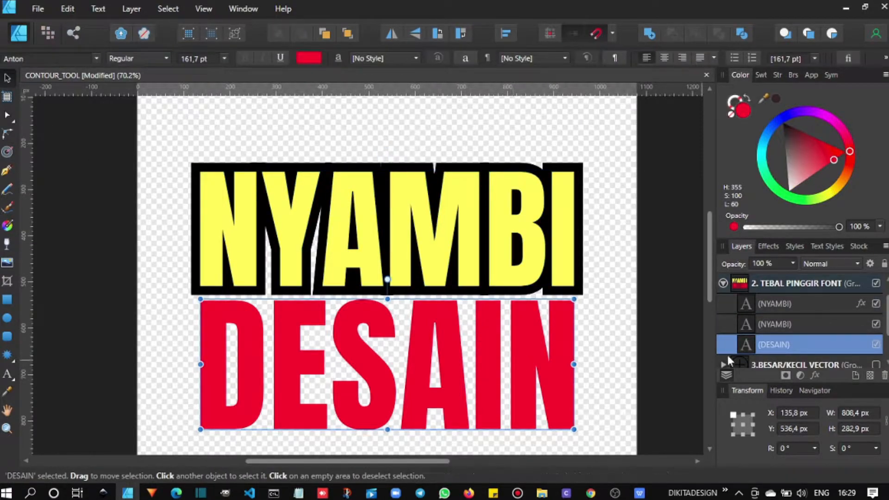
key("ctrl+j")
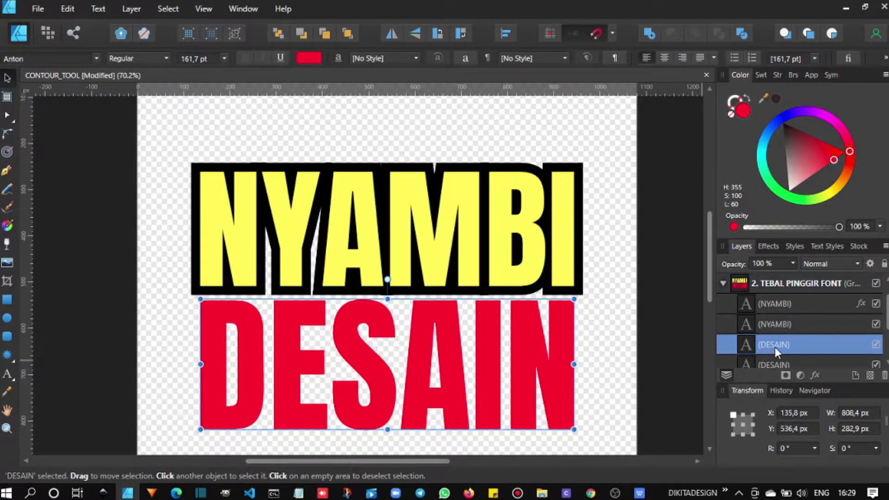
left_click(783, 124)
left_click_drag(792, 340, 736, 322)
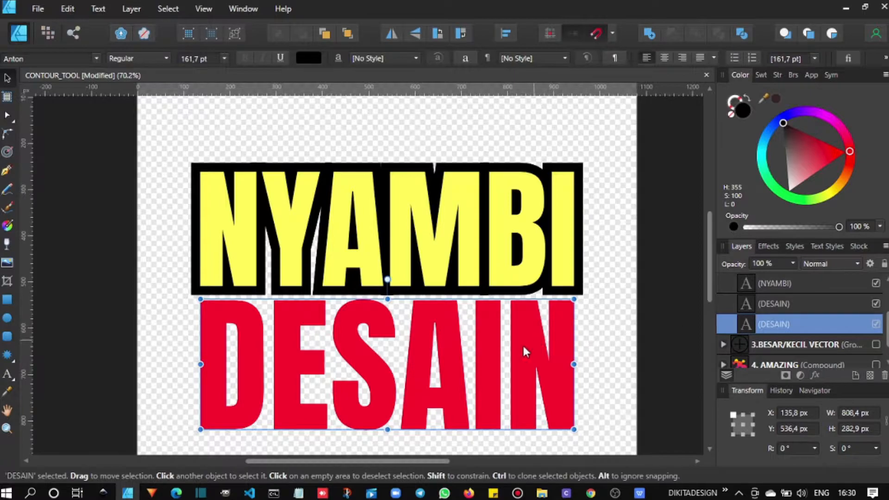
- Add a mitred contour of about 27 px to the black DESAIN copy and reduce it slightly
scroll(413, 330, "down", 1)
left_click(7, 152)
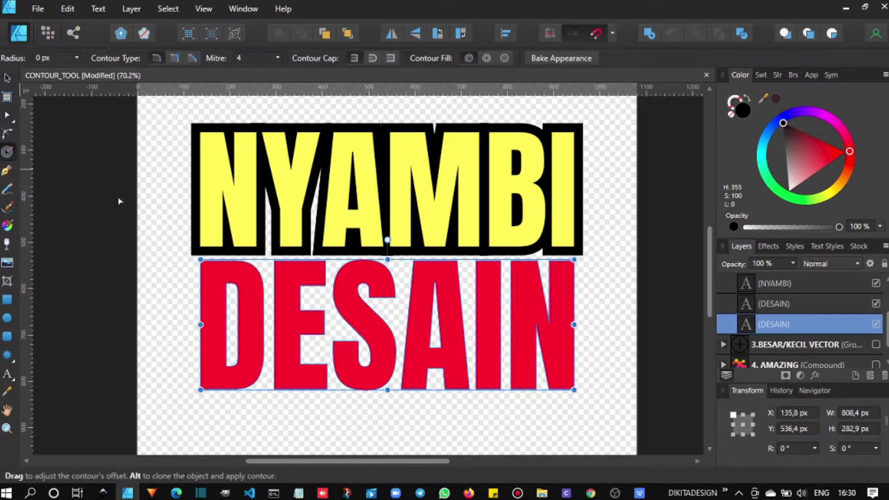
left_click_drag(507, 343, 523, 352)
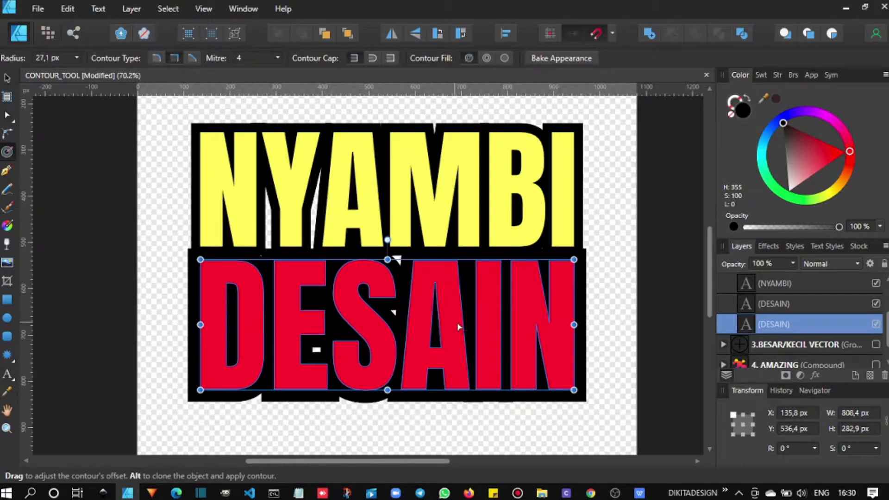
left_click_drag(458, 327, 456, 326)
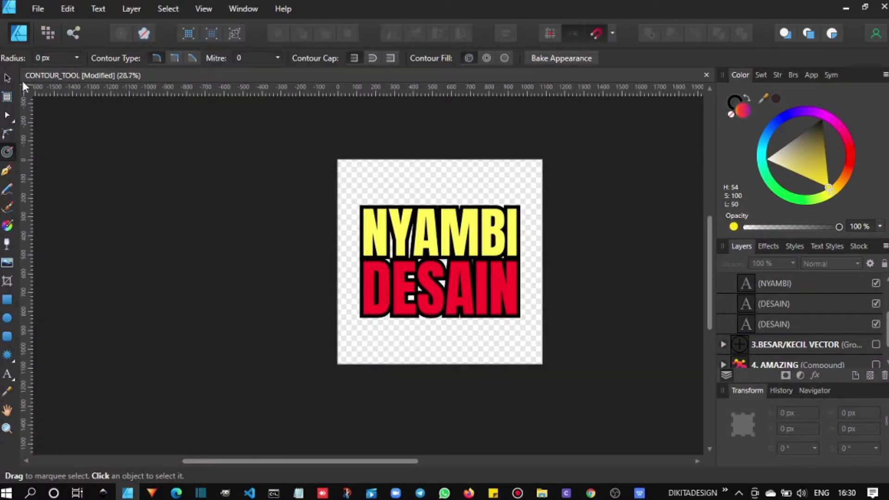
left_click(8, 79)
scroll(436, 256, "up", 4)
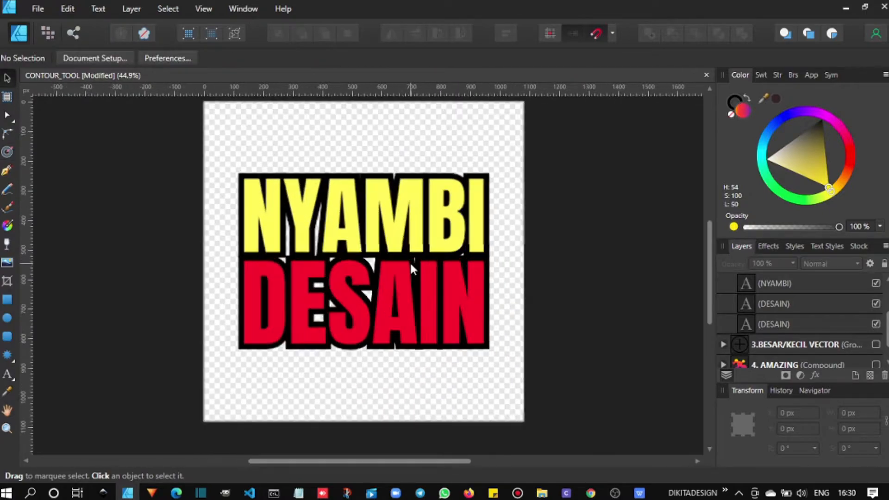
scroll(370, 276, "down", 2)
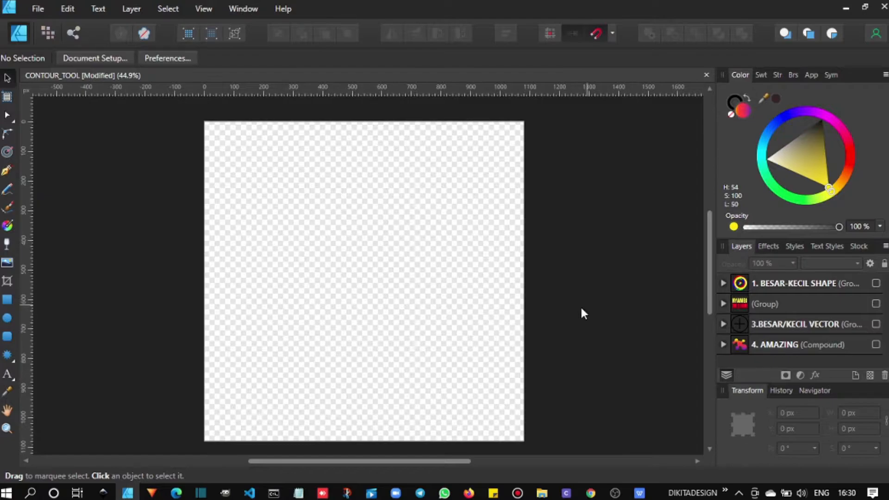
- Make the 3.BESAR/KECIL VECTOR group visible
left_click(797, 327)
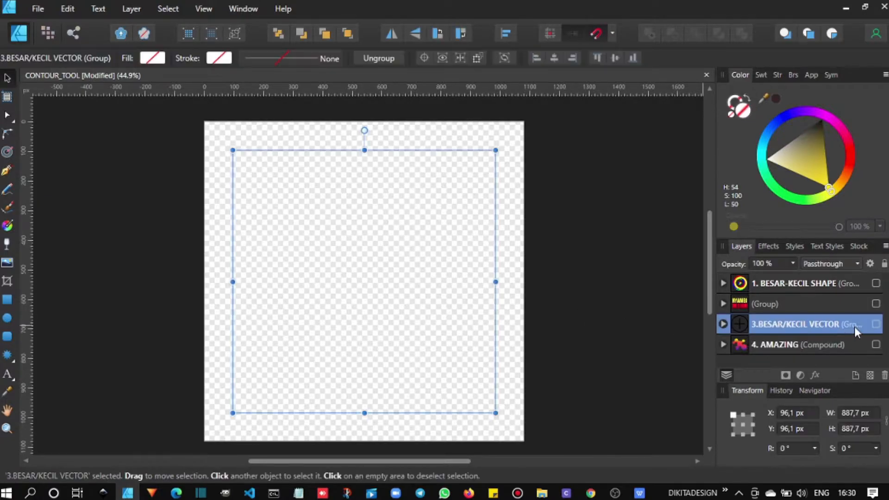
left_click(876, 325)
left_click(590, 321)
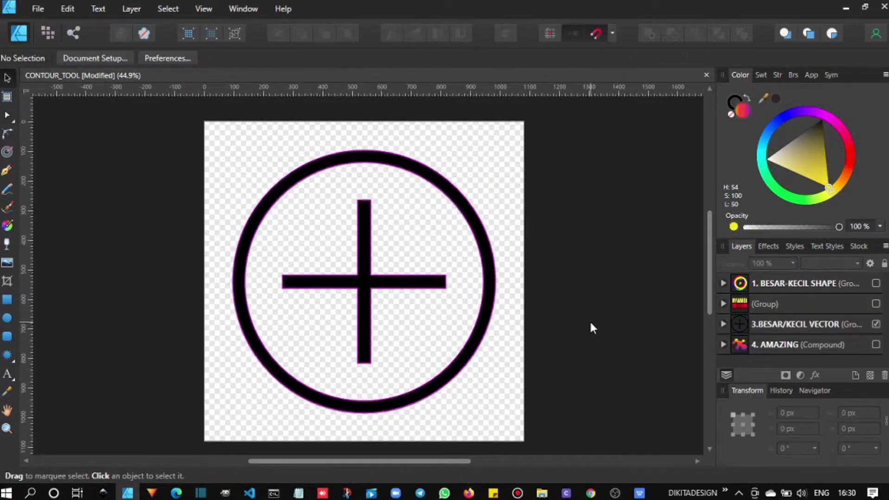
- Scale the ring to about 988 px and the plus shape to about 592 px around their centers
double_click(487, 280)
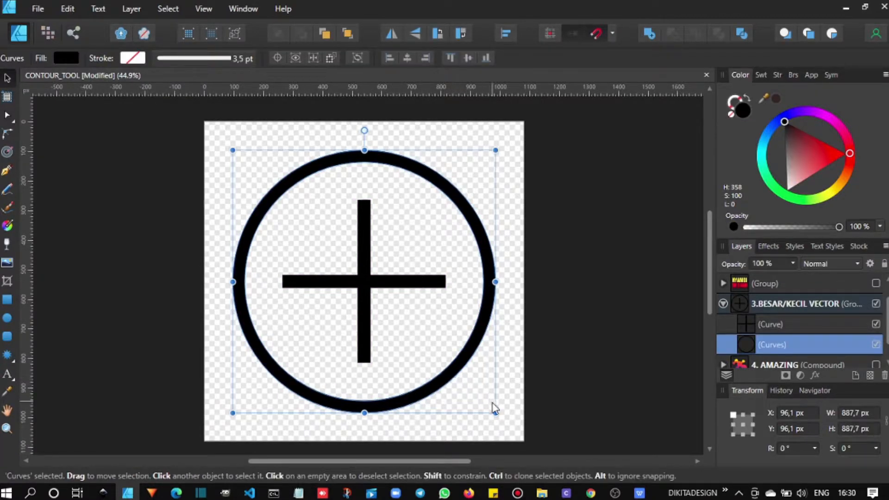
left_click_drag(495, 411, 525, 391)
left_click(370, 294)
mouse_move(444, 362)
left_mouse_down()
mouse_move(381, 318)
mouse_move(463, 357)
mouse_move(449, 365)
mouse_move(433, 351)
mouse_move(452, 364)
left_mouse_up()
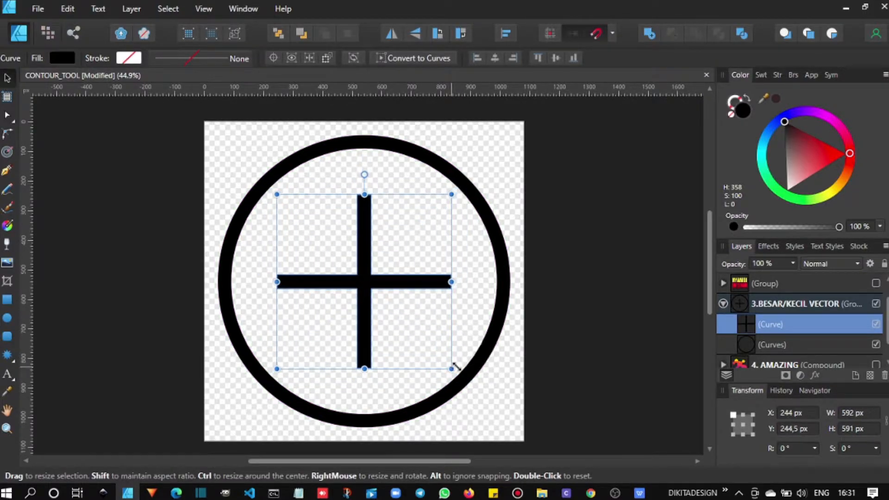
left_click(514, 331)
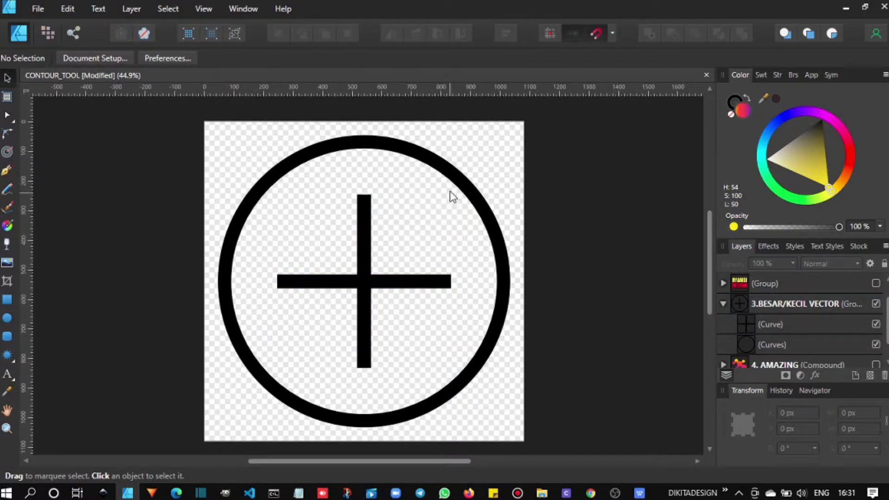
- Thicken the ring and plus shape together by applying an outward contour to the 3.BESAR/KECIL VECTOR group
scroll(373, 199, "down", 2)
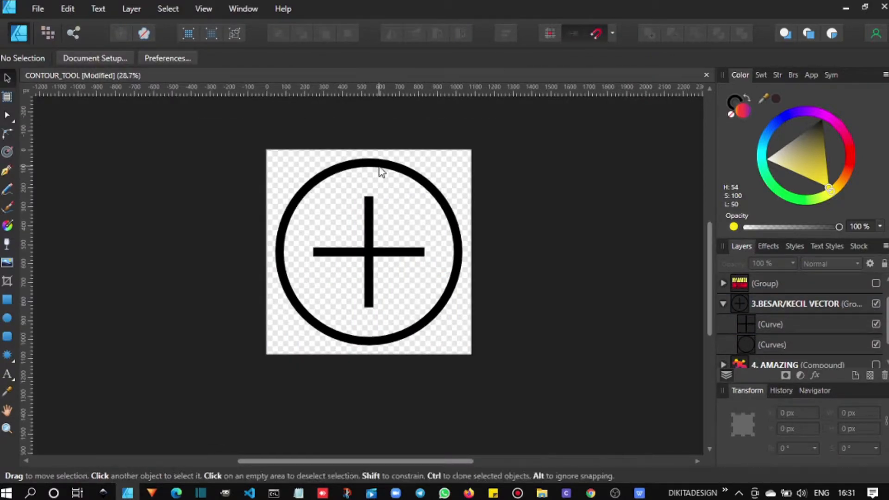
left_click(377, 168)
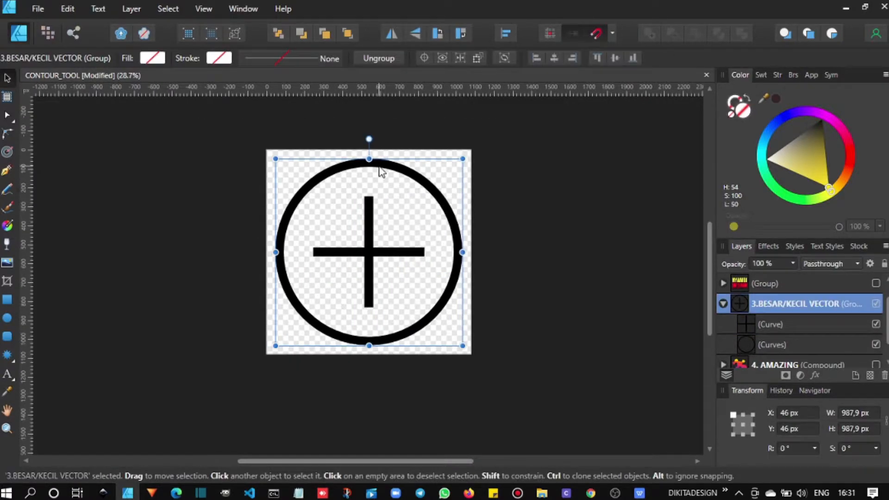
left_click(7, 152)
mouse_move(349, 254)
left_mouse_down()
mouse_move(355, 258)
mouse_move(344, 252)
left_mouse_up()
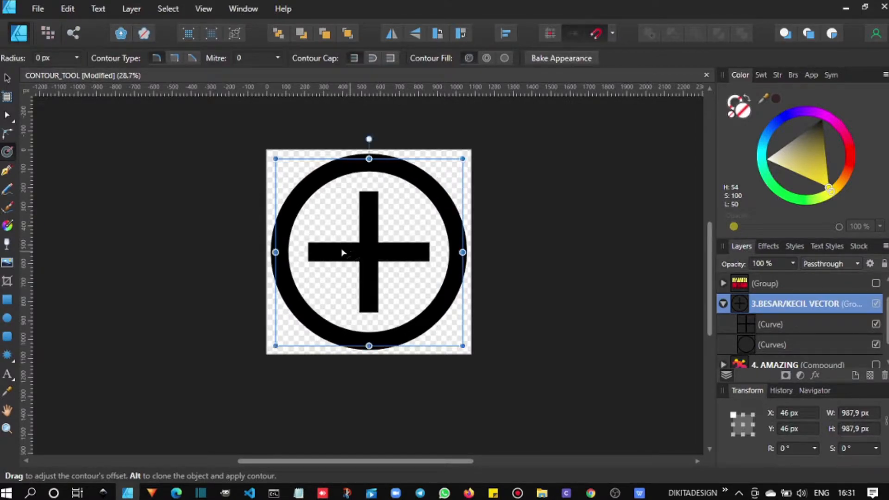
left_click(7, 78)
left_click(85, 140)
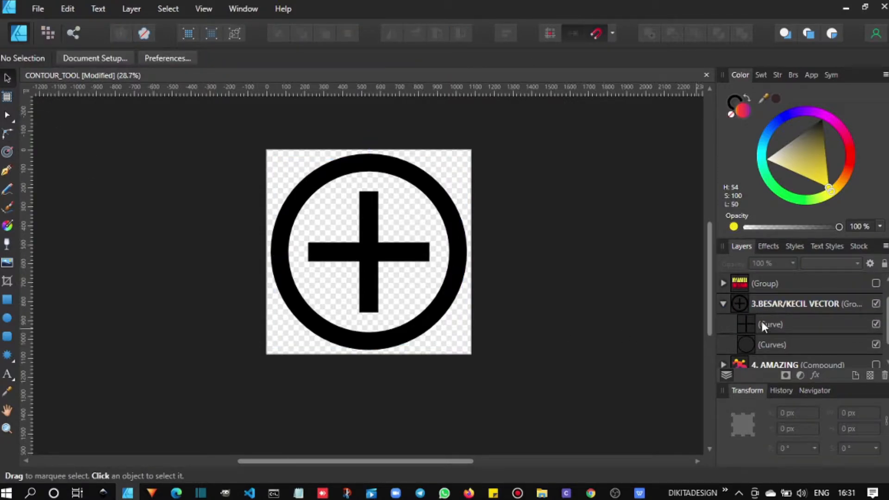
- Hide and collapse the 3.BESAR/KECIL VECTOR group and show the 4. AMAZING compound
left_click(876, 304)
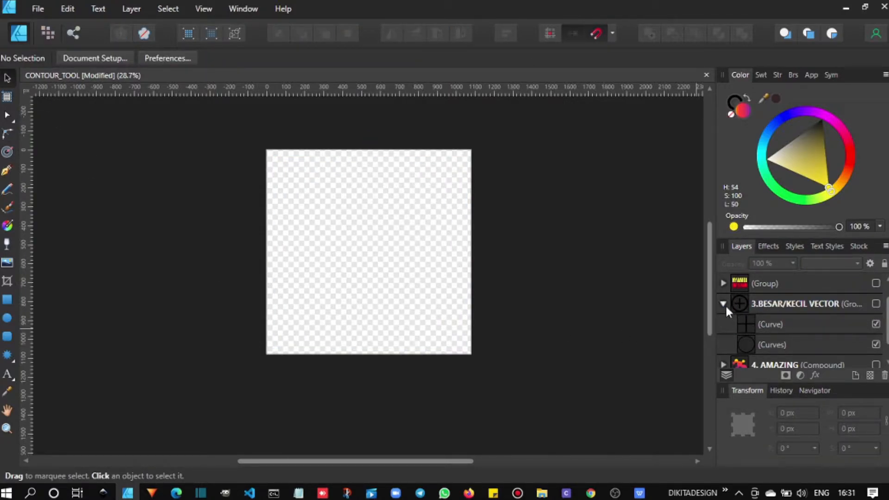
left_click(723, 303)
left_click(773, 345)
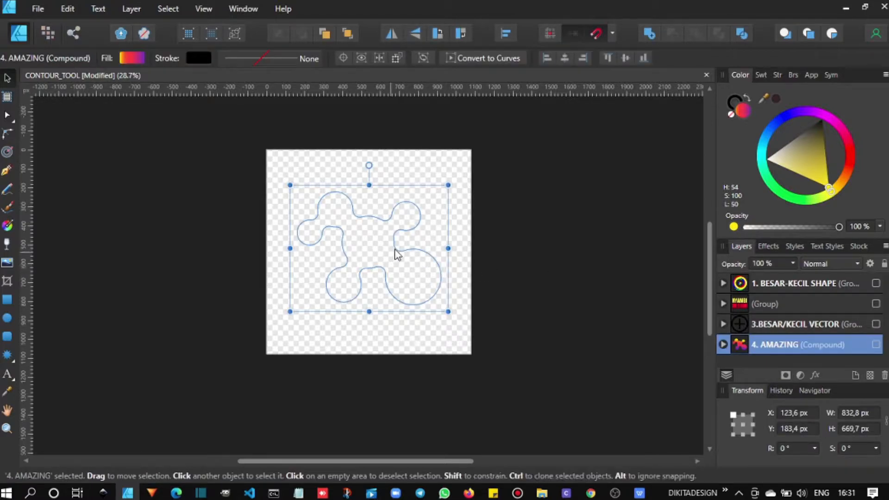
left_click(876, 345)
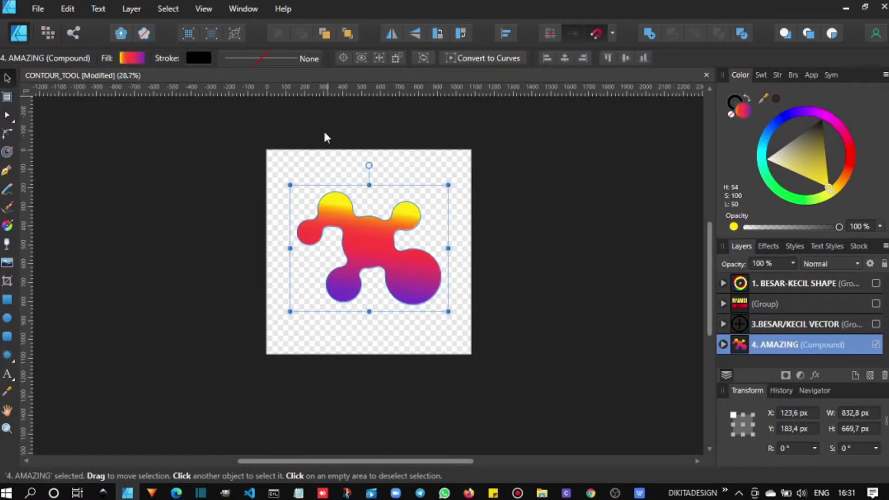
left_click(248, 247)
- Move the small yellow ellipse inside the AMAZING compound slightly closer to the central shape
scroll(374, 231, "up", 3)
scroll(377, 241, "down", 2)
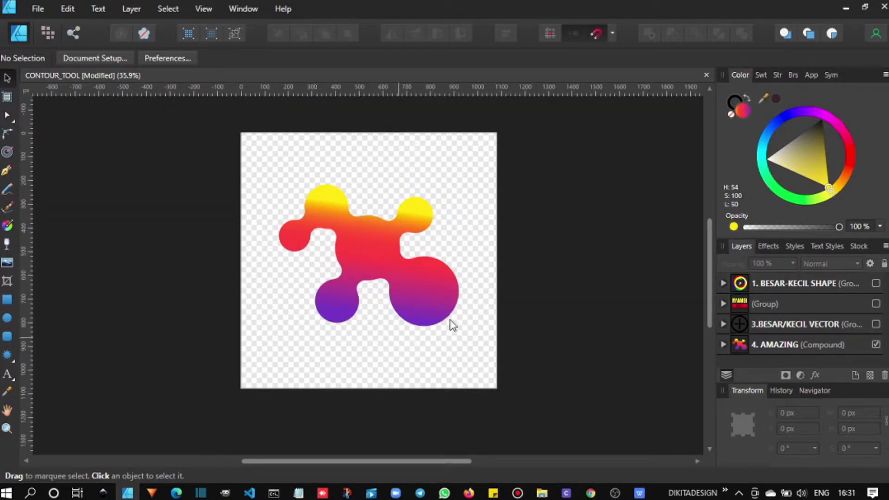
left_click(412, 218)
double_click(418, 214)
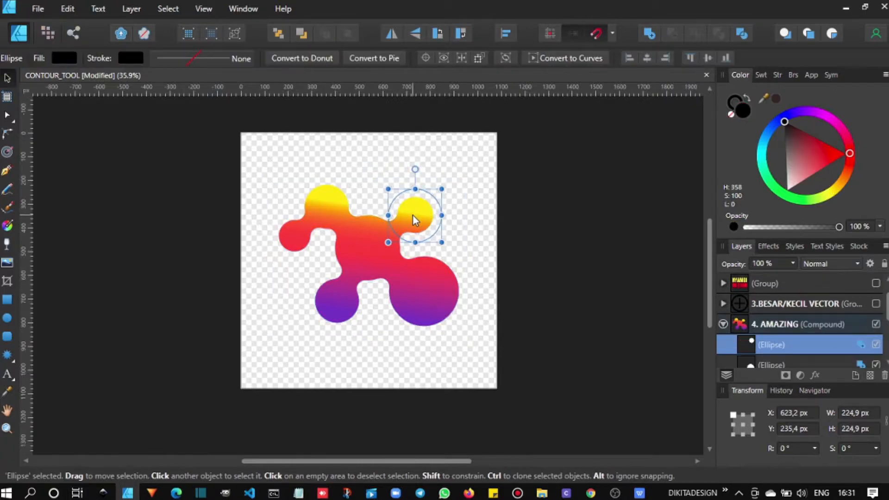
mouse_move(416, 206)
left_mouse_down()
mouse_move(386, 218)
mouse_move(420, 202)
mouse_move(405, 219)
left_mouse_up()
- Move the compound's largest ellipse above the shape and back down beside the purple lower circle, and select the whole compound
left_click(425, 270)
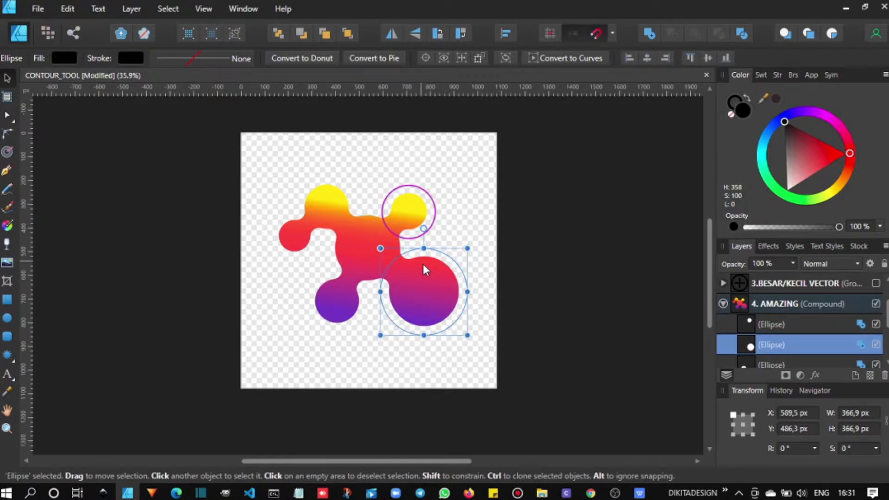
left_click_drag(423, 265, 370, 148)
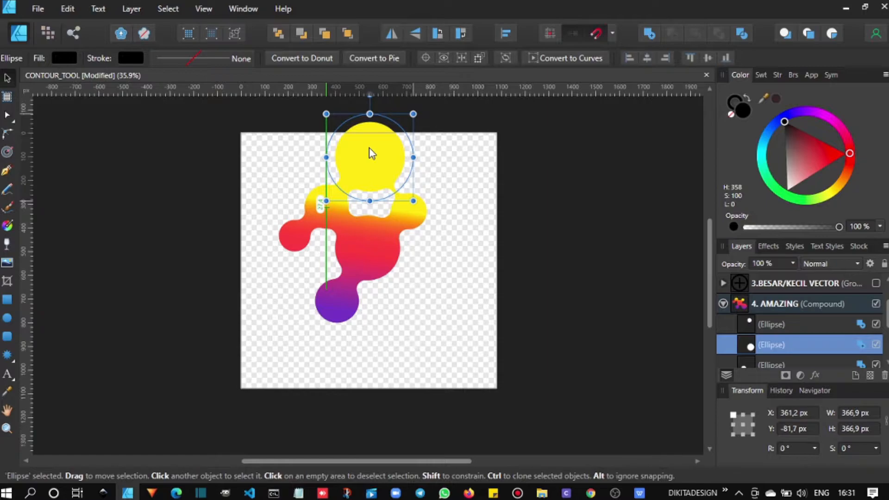
left_click_drag(369, 153, 425, 327)
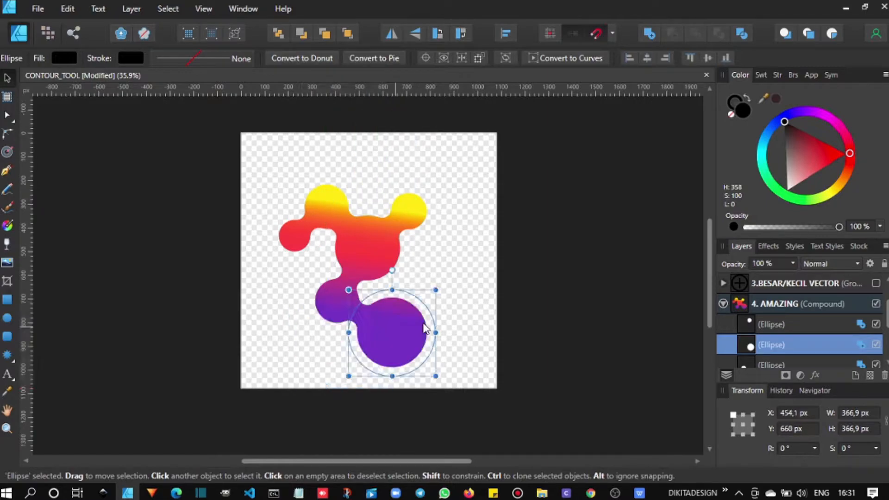
left_click_drag(162, 150, 456, 398)
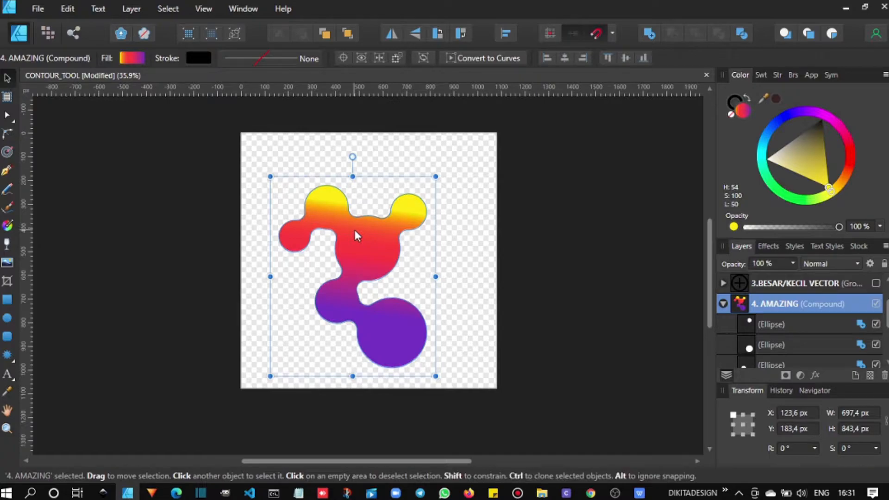
- Move the AMAZING compound off the artboard and draw an orange circle about 309 px wide in the artboard's upper half
left_click_drag(354, 230, 146, 230)
left_click(195, 399)
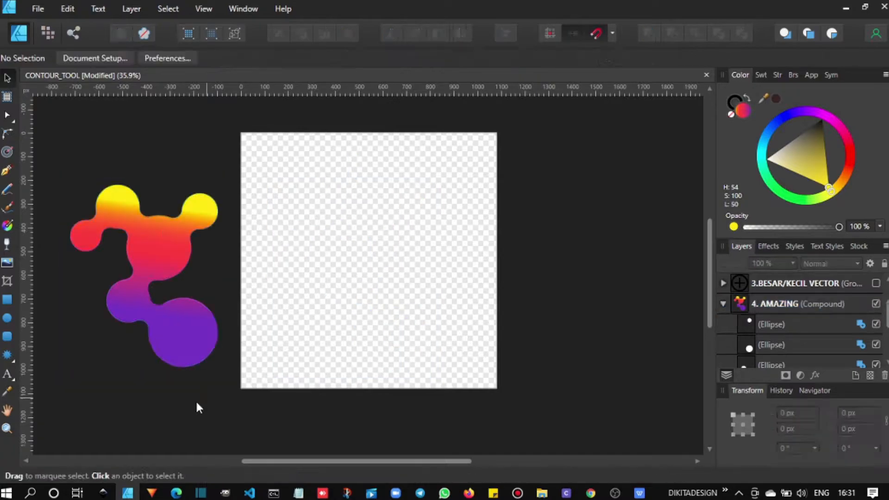
left_click(8, 319)
left_click_drag(316, 181, 385, 249)
left_click(792, 161)
left_click(847, 174)
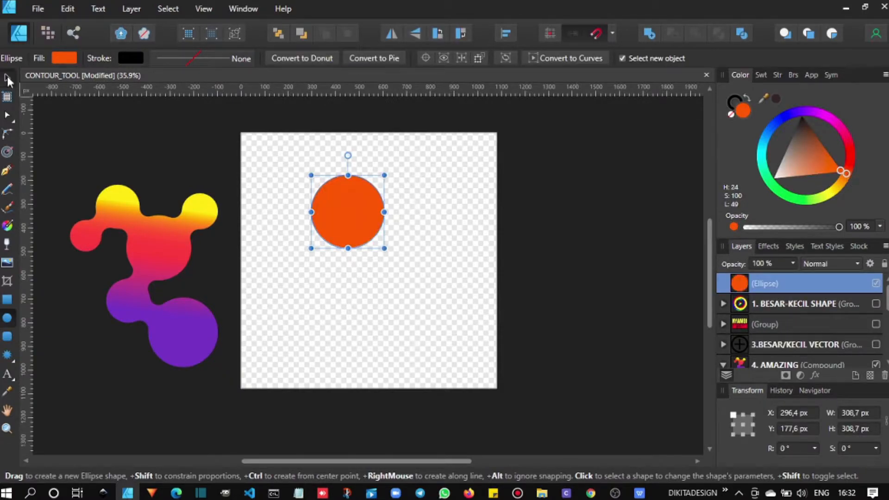
- Duplicate the orange circle into two smaller circles, about 200 px and 147 px wide, chained beside it, plus a full-size copy below
left_click_drag(340, 217, 404, 257)
left_click_drag(433, 297, 408, 271)
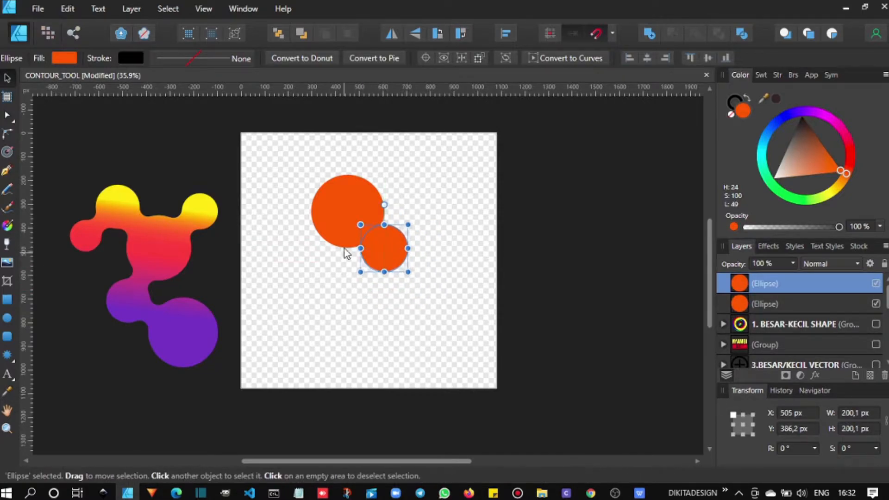
left_click(343, 224)
mouse_move(344, 223)
left_mouse_down()
mouse_move(304, 257)
mouse_move(340, 289)
mouse_move(362, 293)
mouse_move(424, 273)
mouse_move(434, 290)
mouse_move(441, 274)
mouse_move(458, 295)
mouse_move(421, 257)
left_mouse_up()
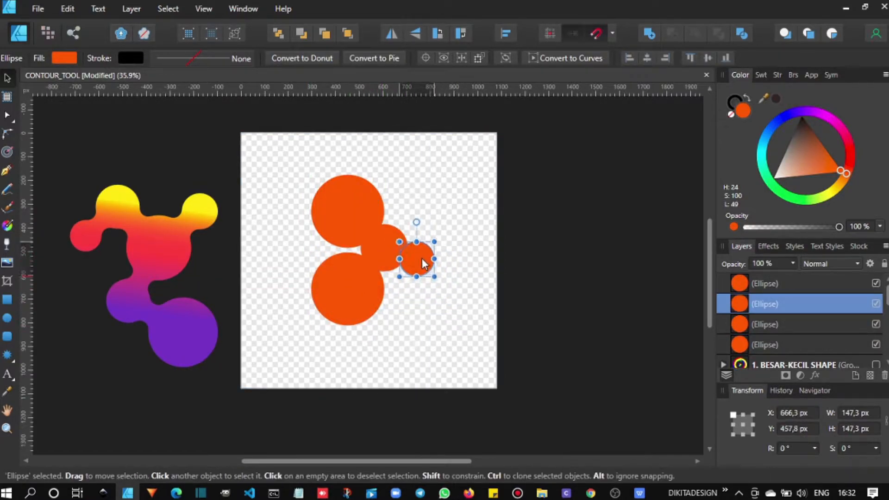
- Add another copy of the large circle below the first, enlarge it to about 379 px and overlap it with the lower-left circle
left_click(454, 271)
left_click_drag(341, 208, 294, 305)
left_click_drag(364, 281, 342, 272)
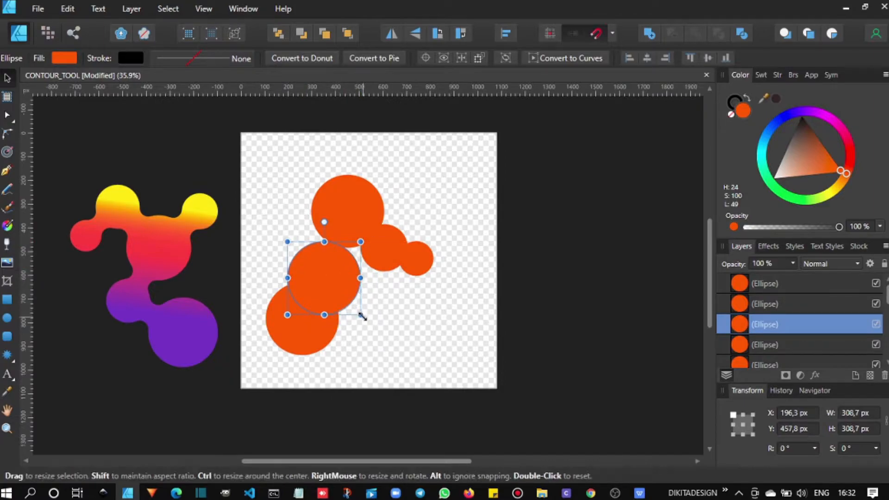
left_click_drag(362, 315, 370, 319)
left_click_drag(338, 266, 366, 282)
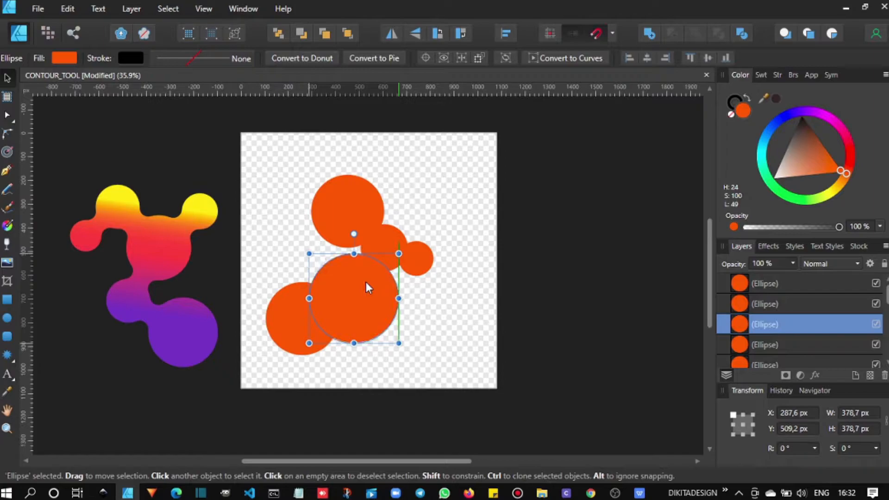
- Raise the lower-left circle against the largest one and move the smallest circle up beside the 200 px circle
left_click(346, 234)
left_click_drag(295, 309, 301, 292)
left_click_drag(418, 270, 424, 233)
left_click(416, 257)
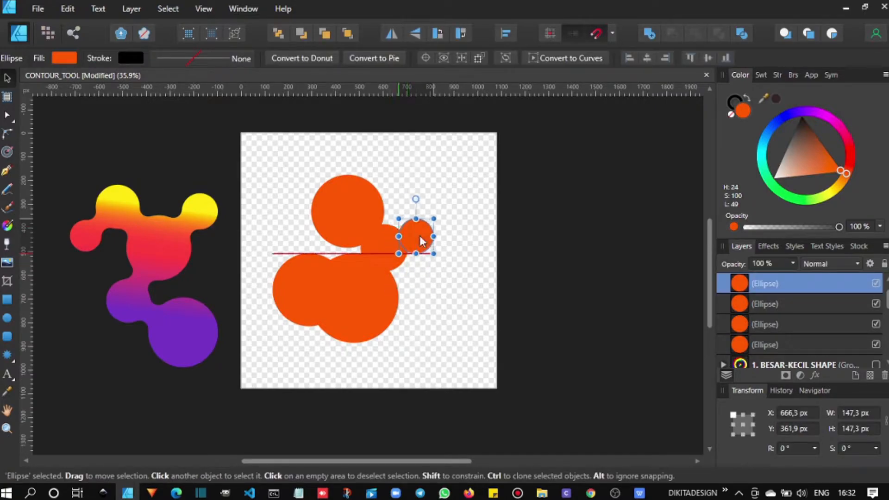
left_click(473, 280)
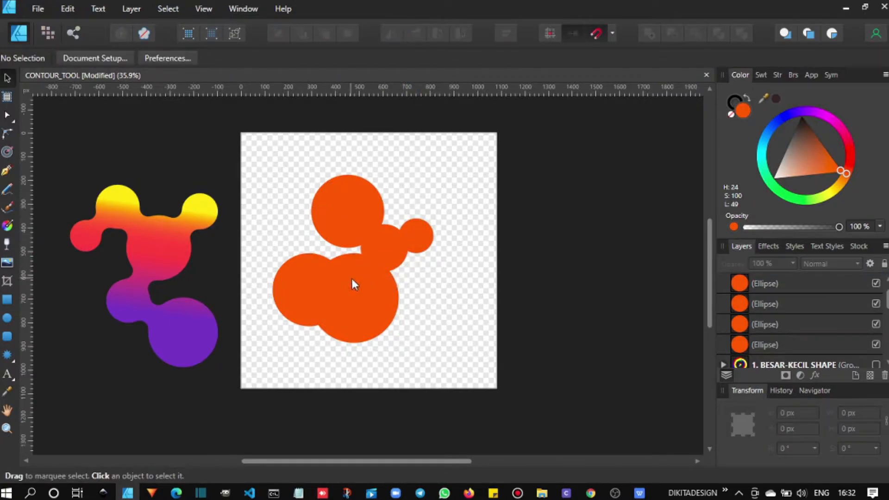
- Combine all five orange circles into a compound and expand it to list its ellipses
left_click_drag(257, 161, 457, 385)
scroll(811, 292, "up", 1)
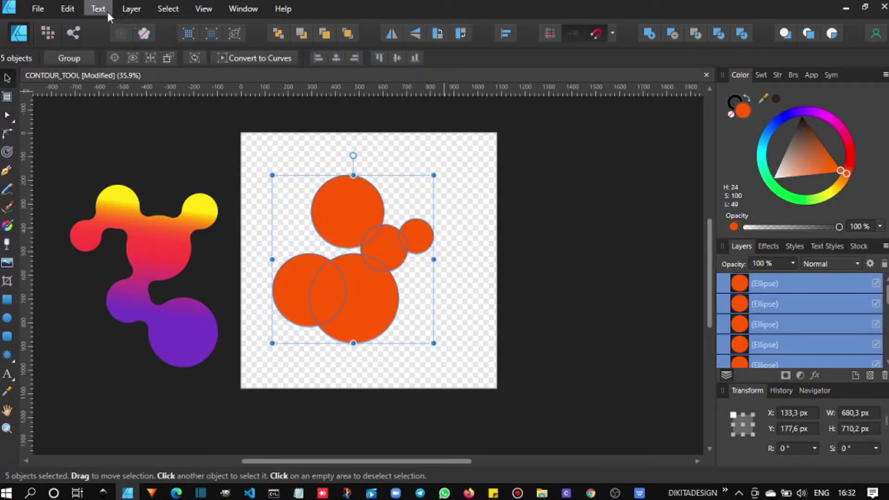
left_click(132, 13)
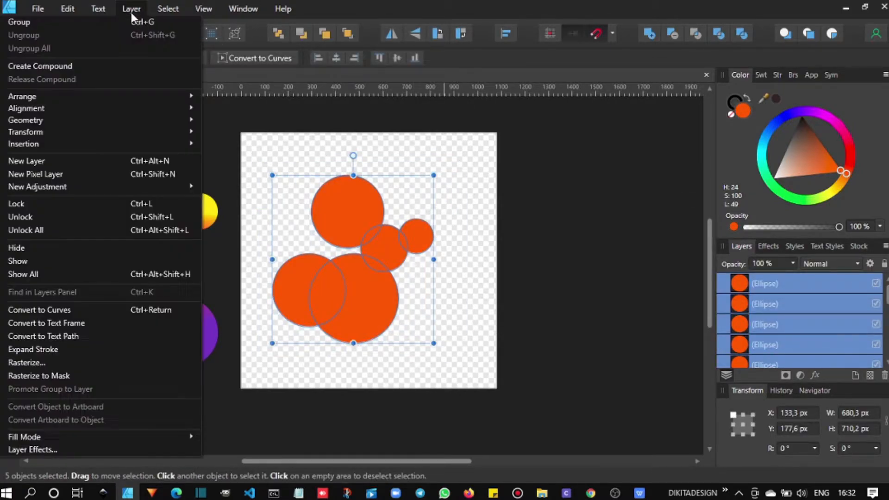
left_click(127, 65)
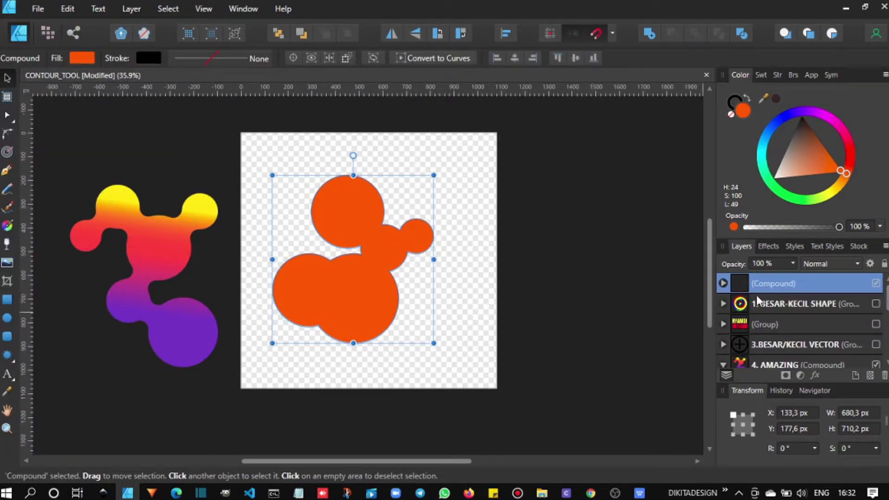
left_click(723, 284)
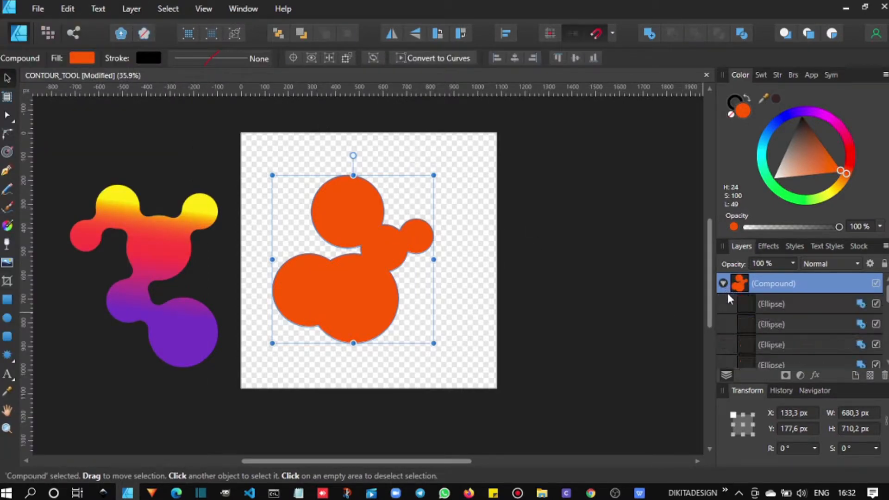
left_click(787, 304)
left_click(480, 281)
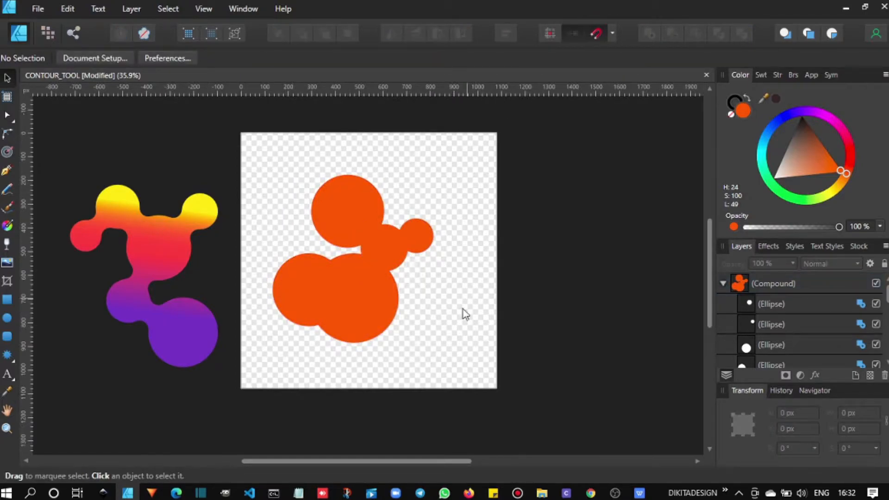
- Apply an inward contour of about -30.6 px to the whole orange compound
left_click_drag(463, 358, 264, 147)
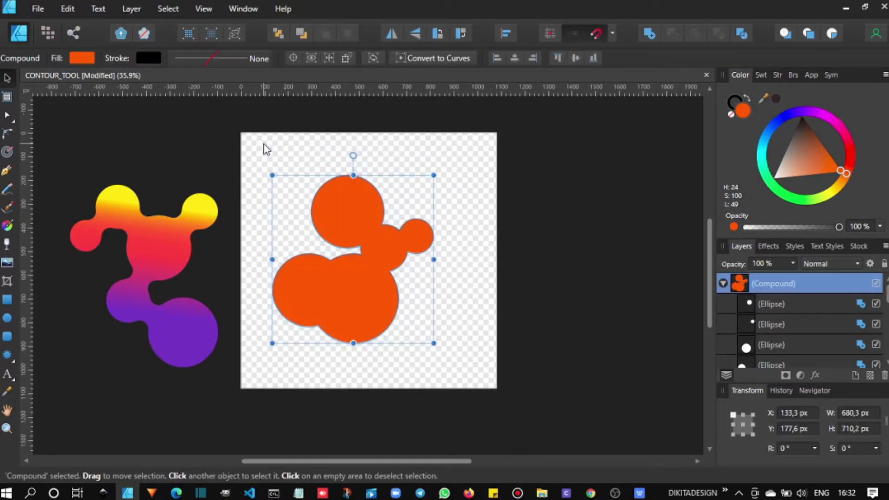
left_click(7, 152)
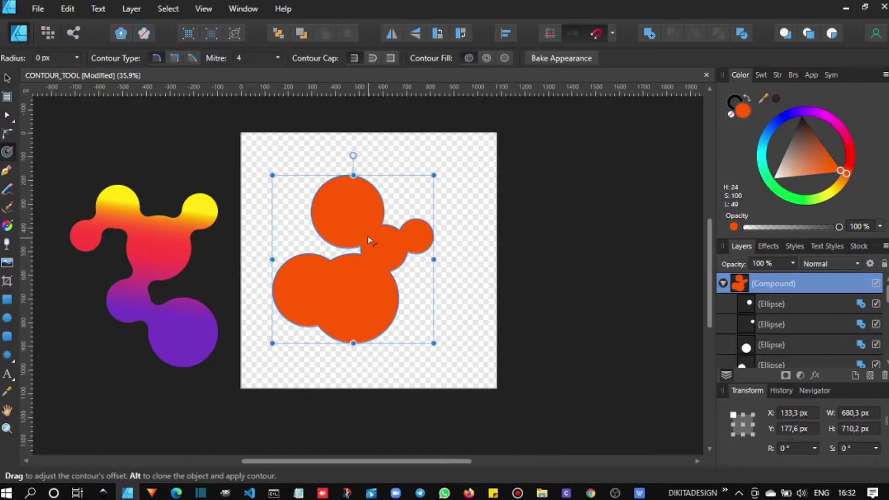
left_click_drag(369, 240, 361, 235)
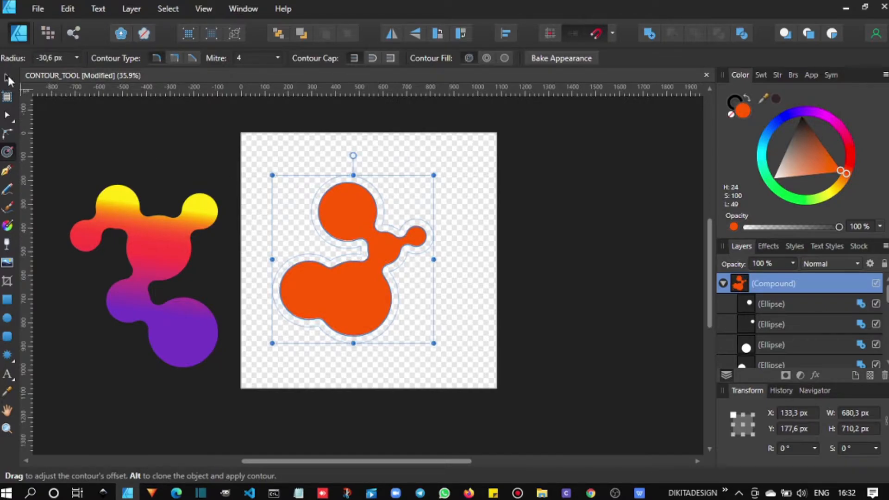
left_click(8, 77)
left_click(467, 261)
- Reposition the orange compound's medium ellipse up and left, its top ellipse rightward, and its smallest ellipse beside the largest one
left_click(774, 304)
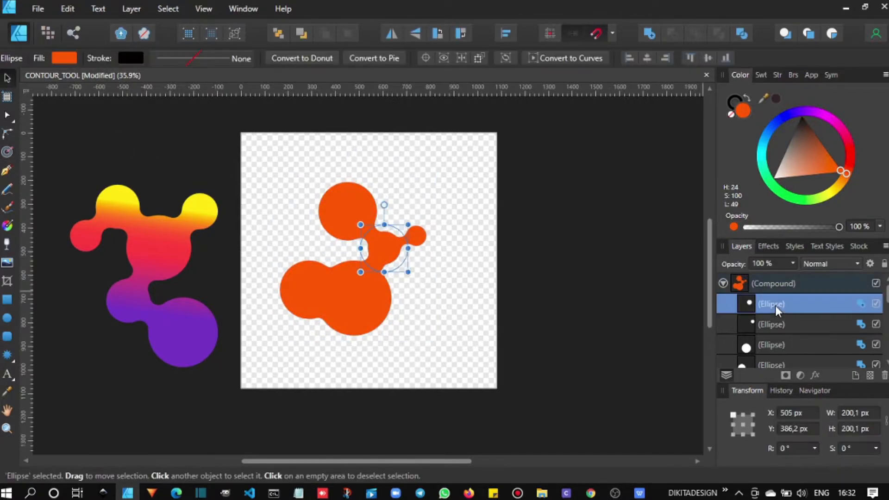
left_click_drag(396, 255, 368, 235)
left_click(355, 200)
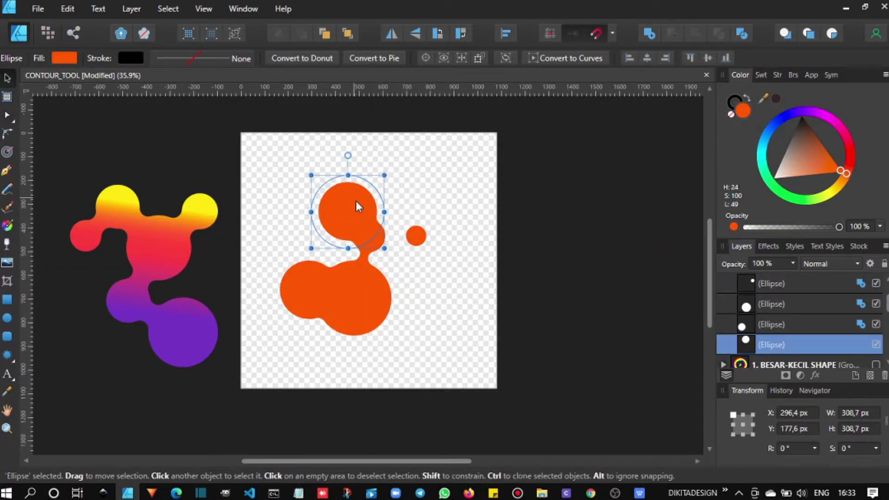
left_click_drag(356, 201, 406, 191)
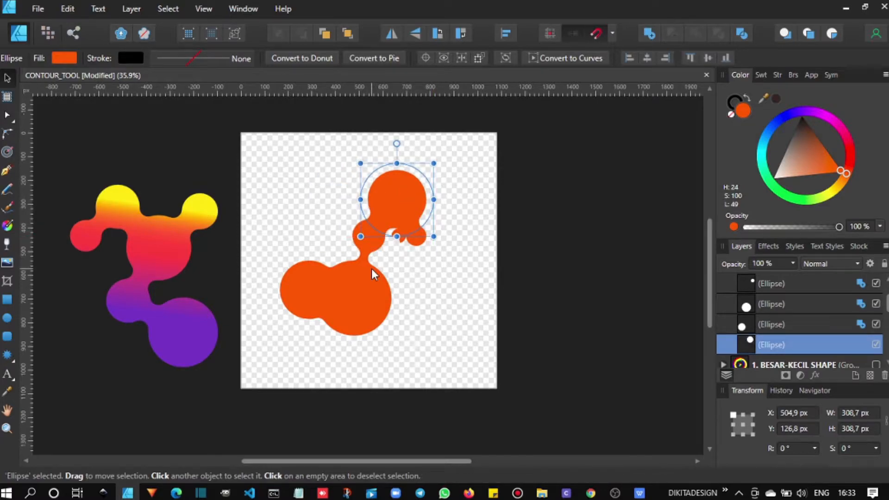
left_click_drag(371, 273, 407, 304)
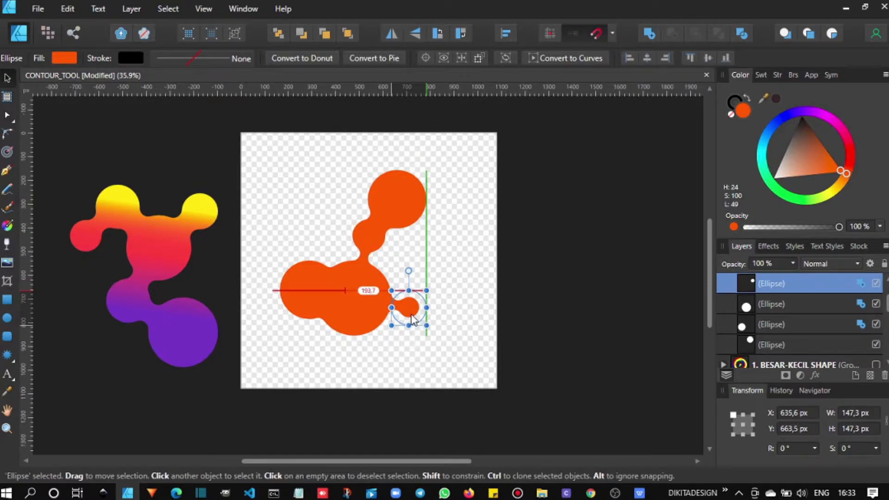
- Spread the compound's two 309 px ellipses to the upper left and lower left of the central one, and hide the compound
left_click(311, 288)
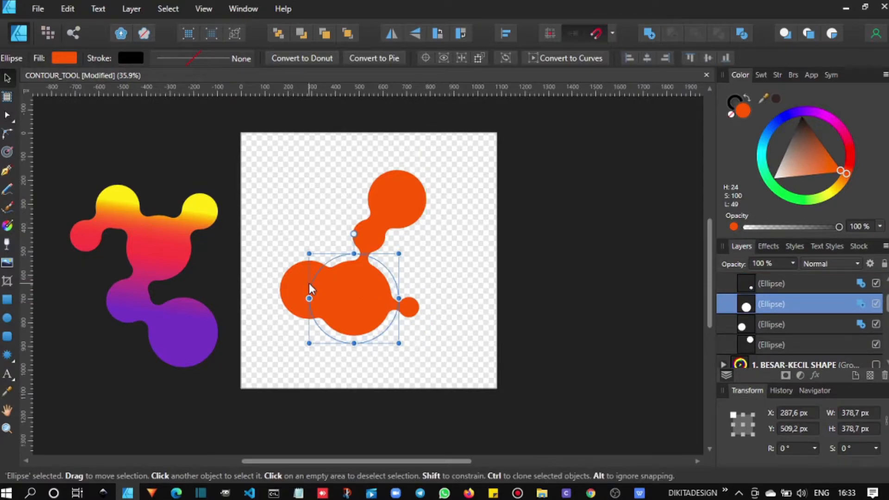
left_click_drag(310, 283, 302, 244)
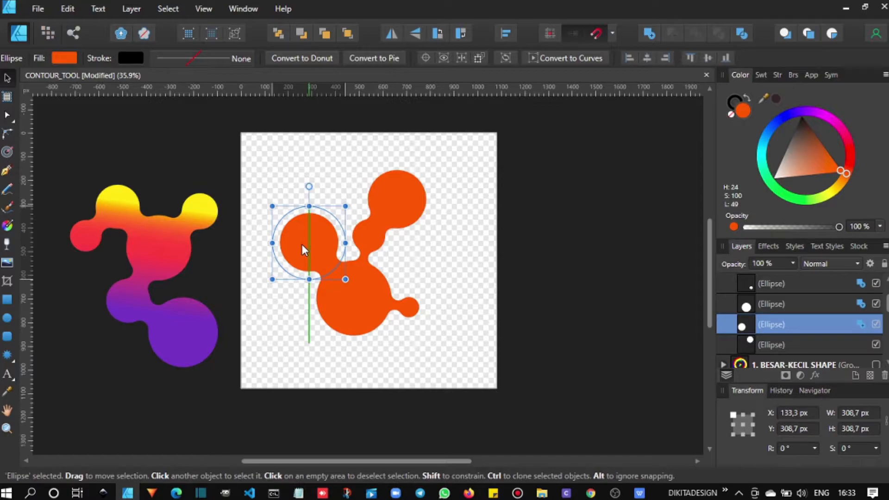
left_click_drag(301, 243, 297, 361)
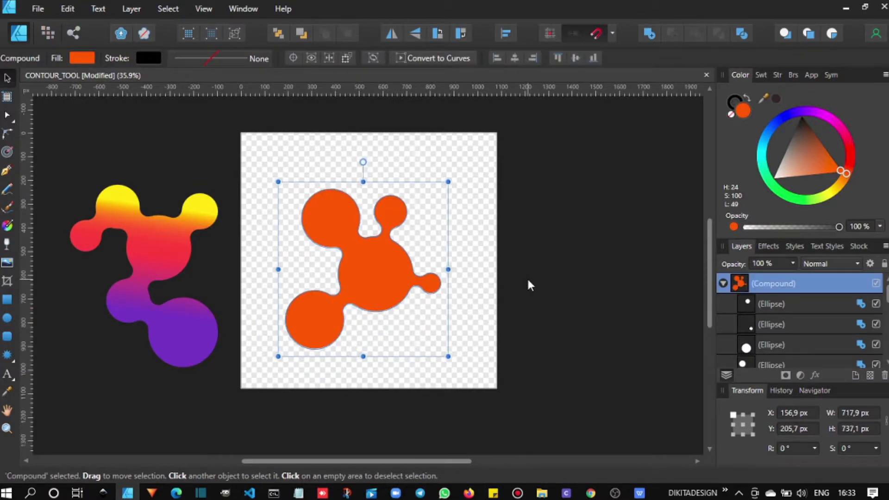
left_click(528, 281)
left_click(876, 284)
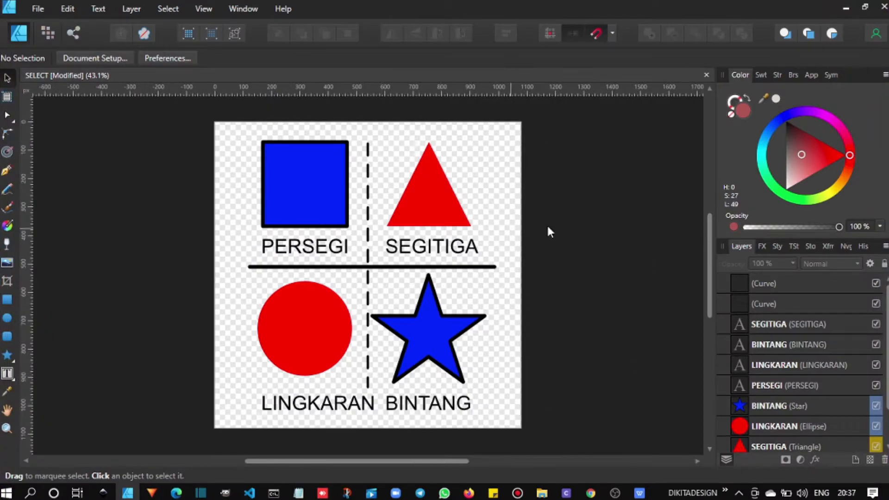
- In the SELECT document, pick the square, triangle, star and circle on the canvas to examine each shape
left_click(305, 186)
left_click(438, 193)
left_click(435, 355)
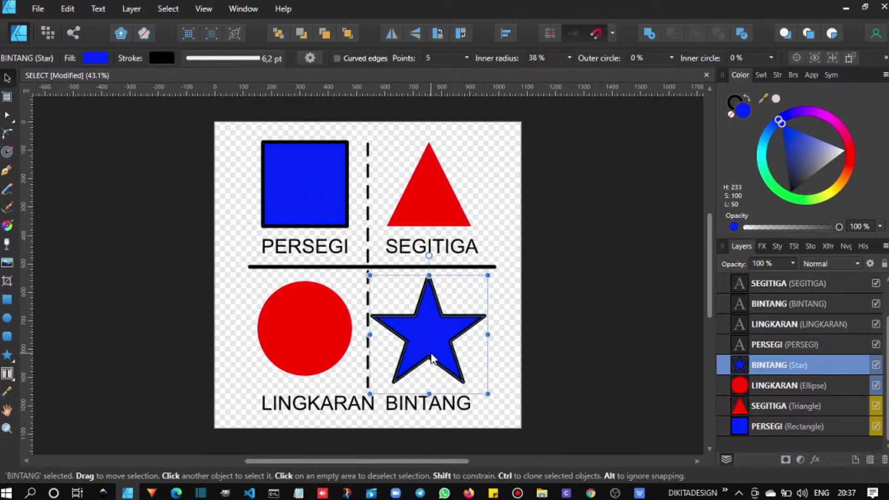
left_click(335, 340)
left_click(579, 274)
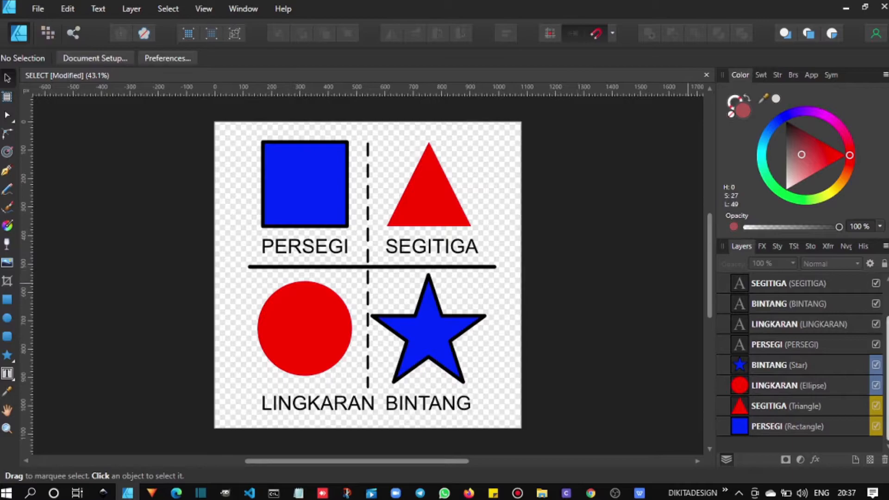
- Pick the two line curves and the four text labels one by one among the layers to examine each object
scroll(815, 285, "up", 2)
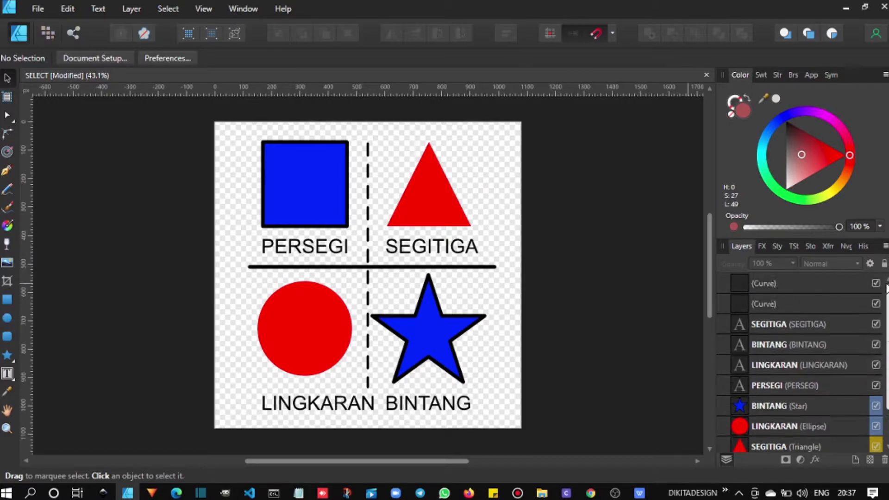
left_click(816, 284)
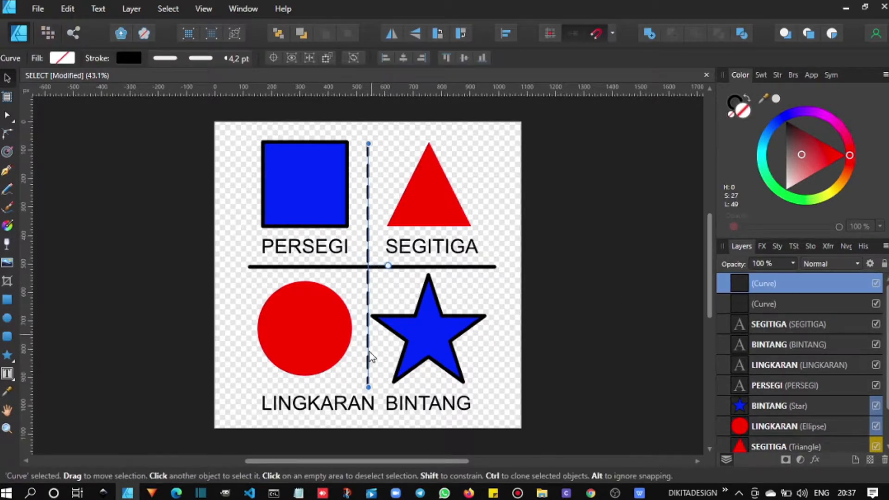
left_click(799, 305)
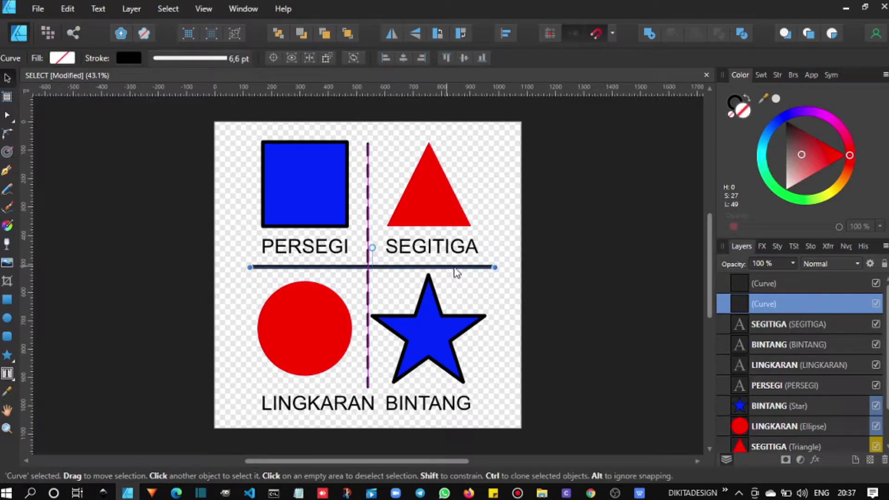
left_click(782, 328)
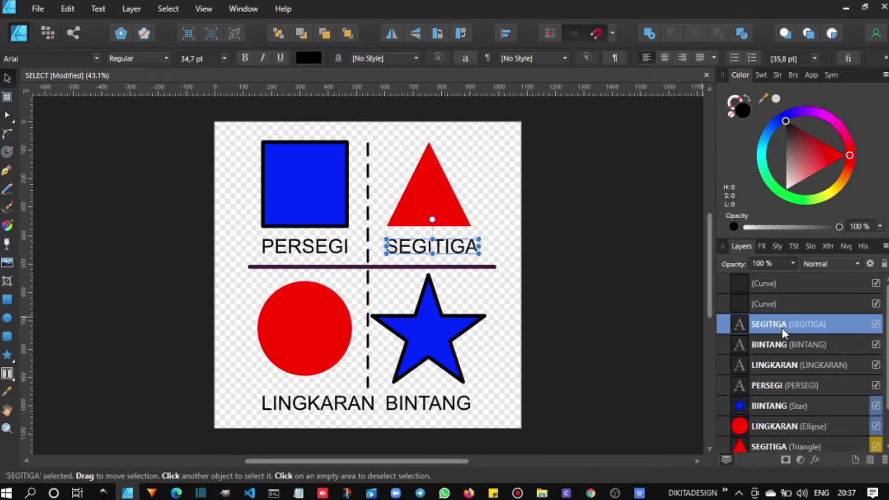
left_click(785, 342)
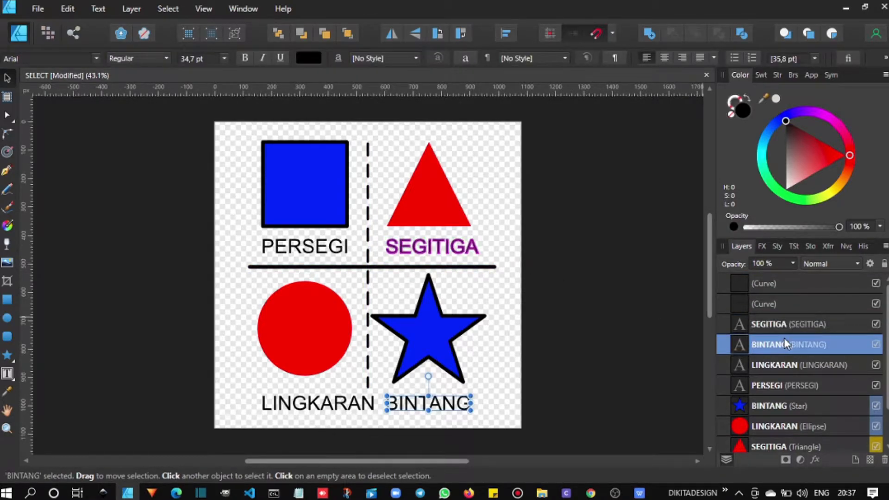
left_click(788, 362)
left_click(788, 384)
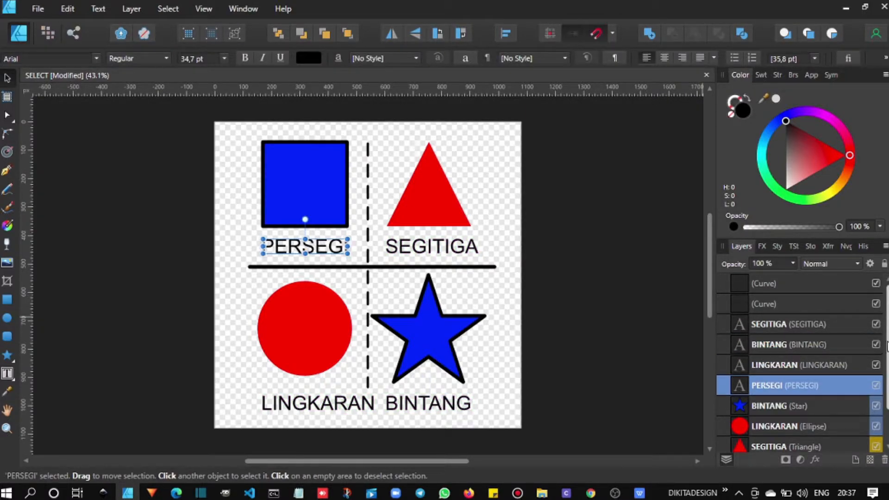
- Examine the star, ellipse, triangle and rectangle layers one after another, and clear the selection
scroll(787, 362, "down", 1)
left_click(791, 363)
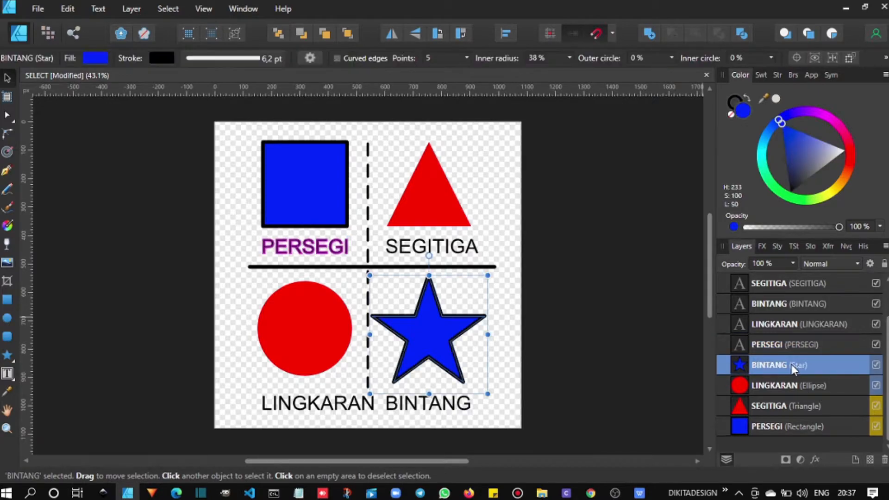
left_click(793, 382)
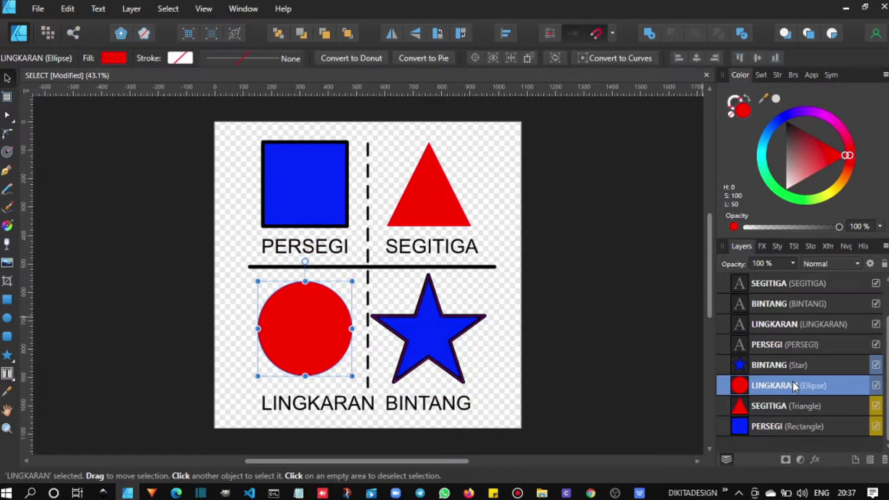
left_click(785, 409)
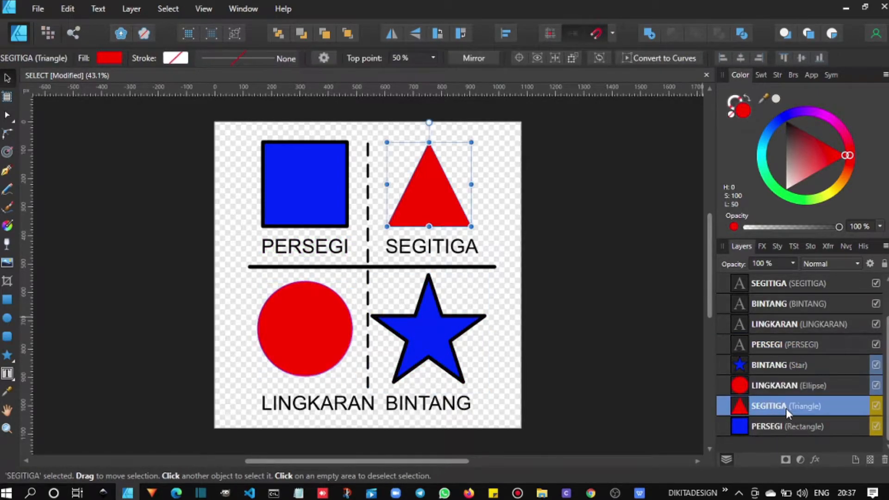
left_click(788, 424)
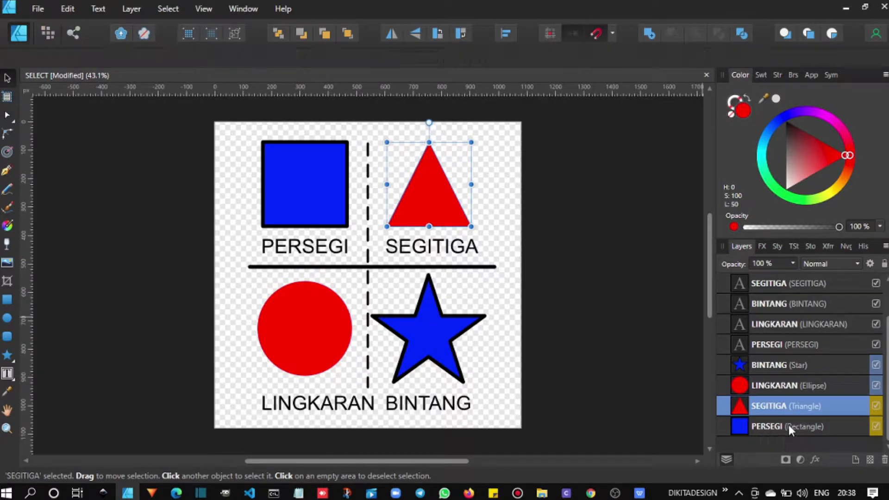
left_click(677, 340)
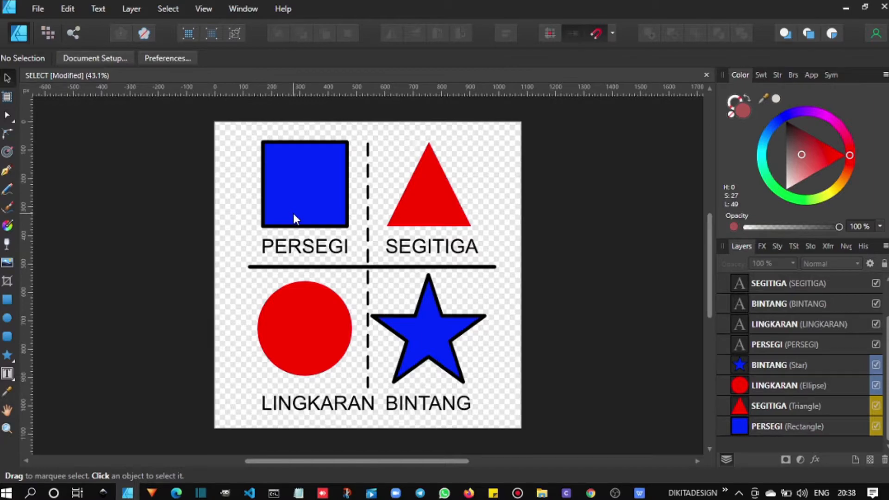
left_click(167, 9)
left_click(175, 9)
left_click(173, 7)
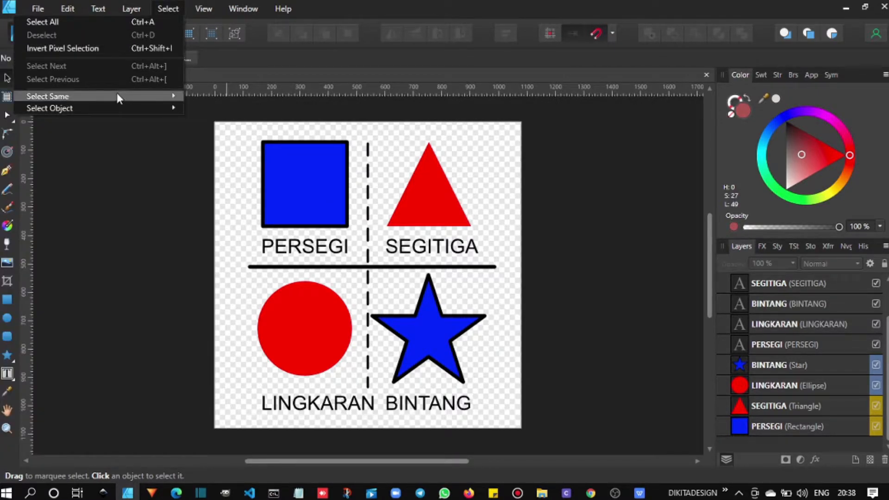
mouse_move(117, 93)
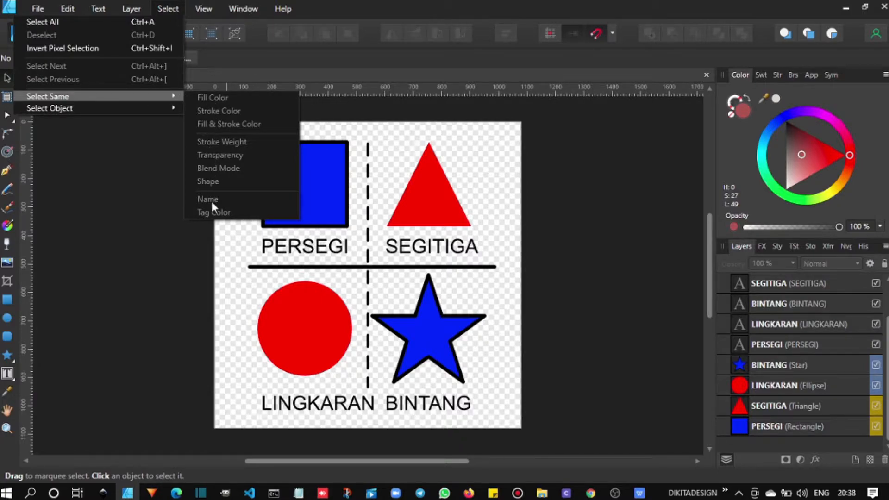
left_click(164, 205)
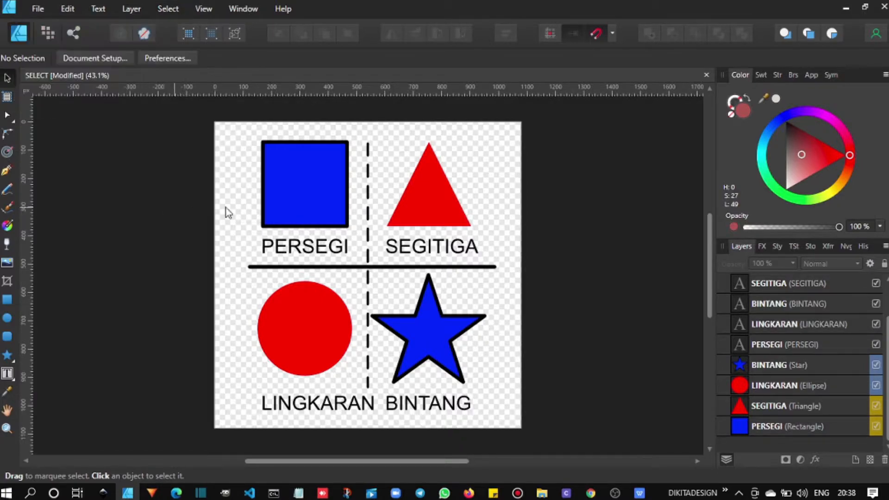
- Select every object that shares the blue square's fill color
left_click(309, 202)
left_click(171, 9)
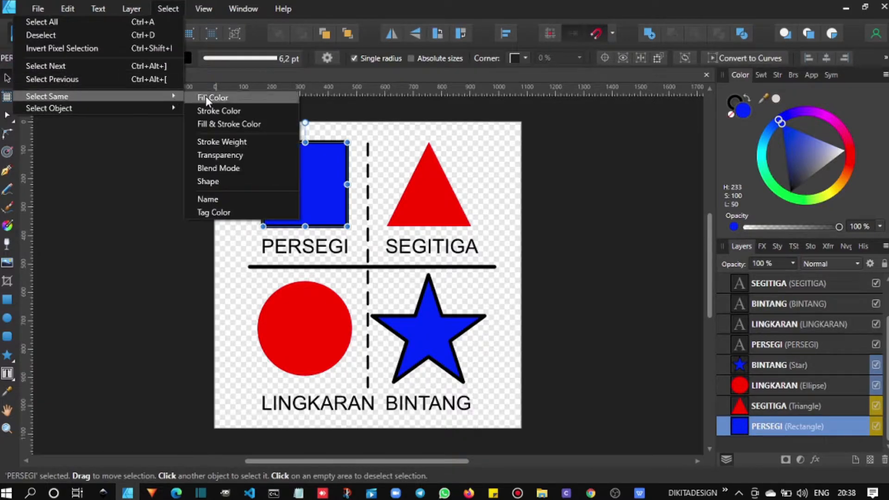
left_click(205, 98)
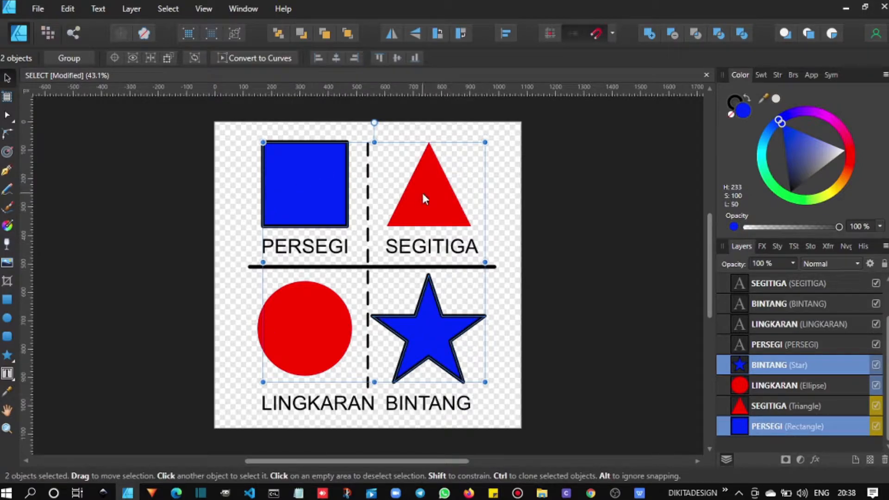
- Try moving the selected square and star left toward the pasteboard, undo the move, and clear the selection
left_click_drag(327, 189, 100, 181)
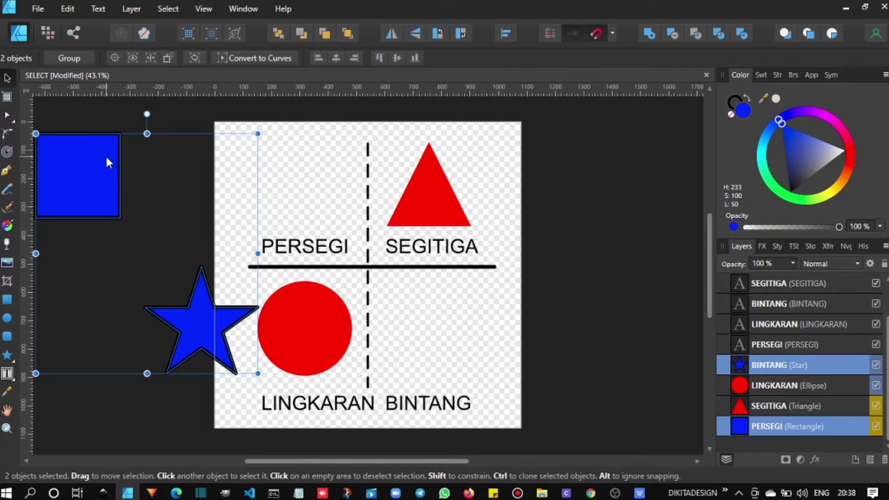
key("ctrl+z")
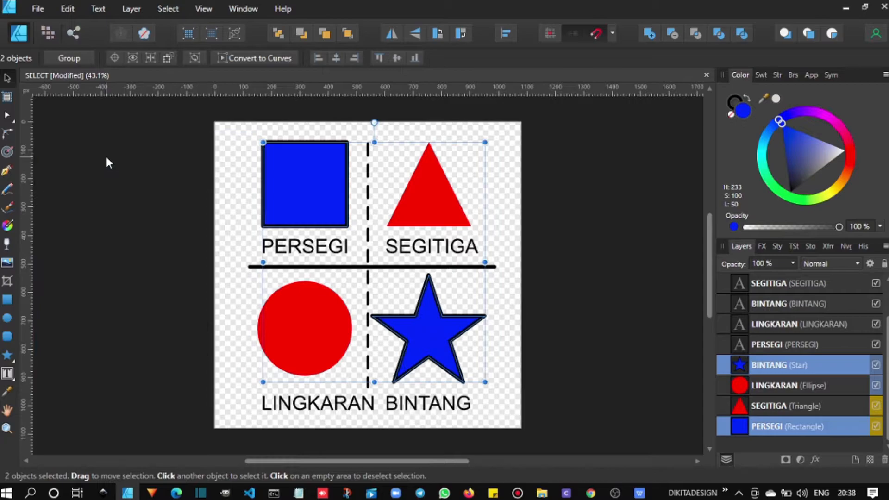
left_click(134, 194)
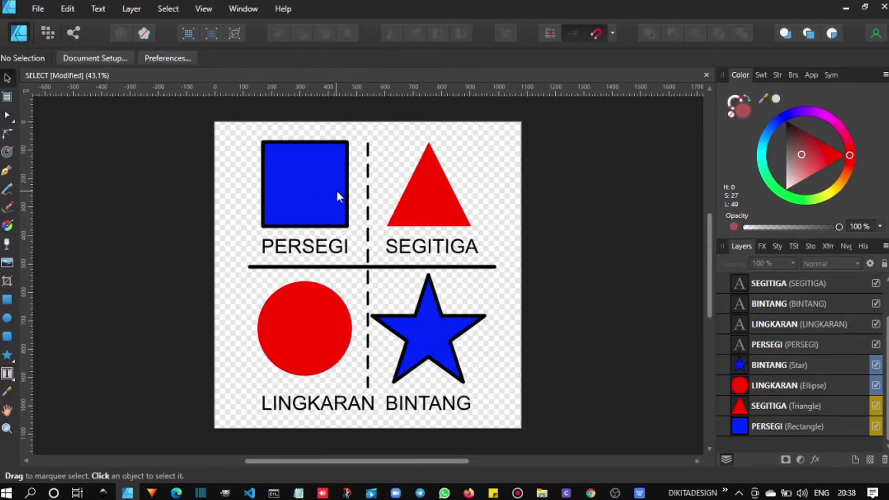
left_click(312, 193)
left_click(167, 9)
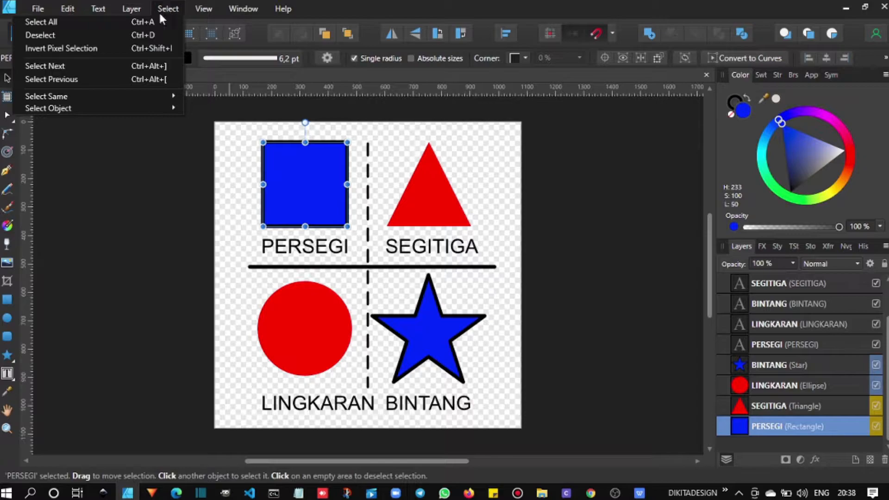
mouse_move(153, 96)
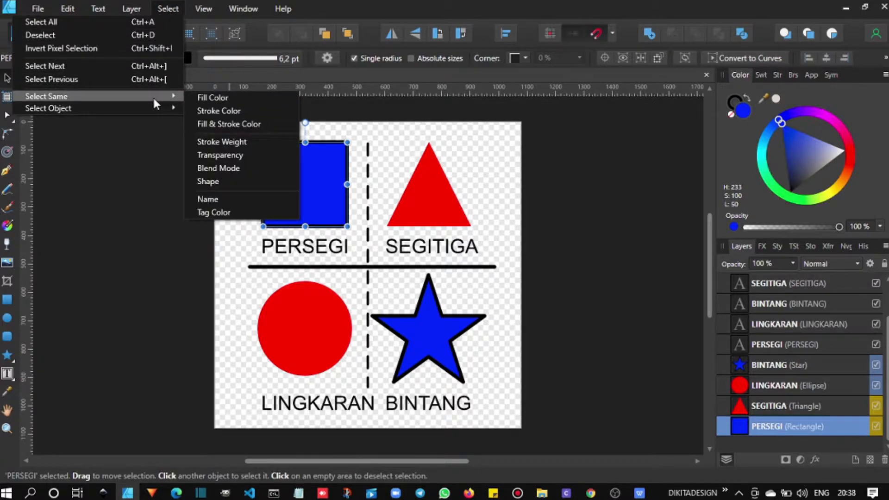
left_click(135, 199)
- Select every object that shares the red triangle's fill color
left_click(426, 183)
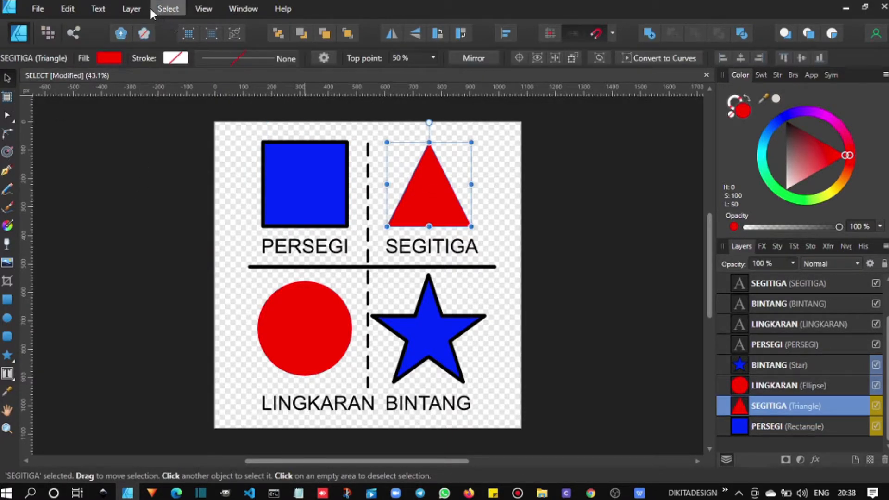
left_click(167, 8)
mouse_move(159, 96)
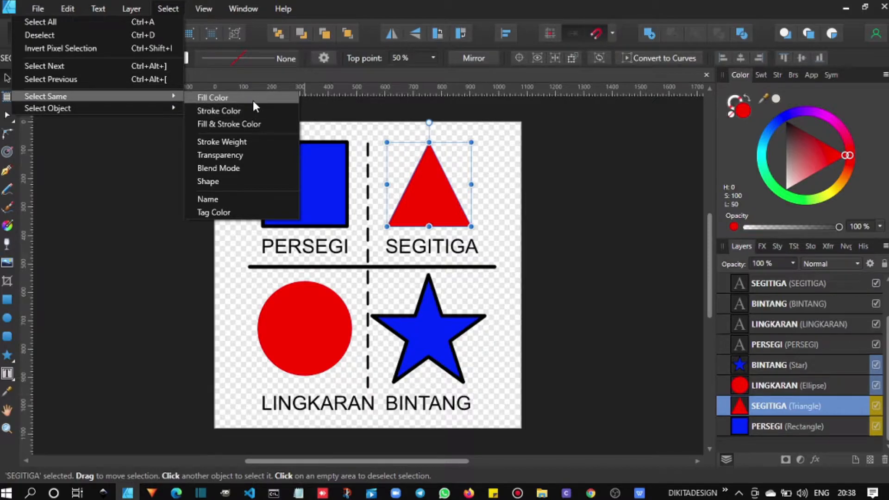
left_click(212, 97)
- Try moving the selected circle and triangle left toward the pasteboard, undo the move, and deselect them
left_click_drag(313, 307, 85, 312)
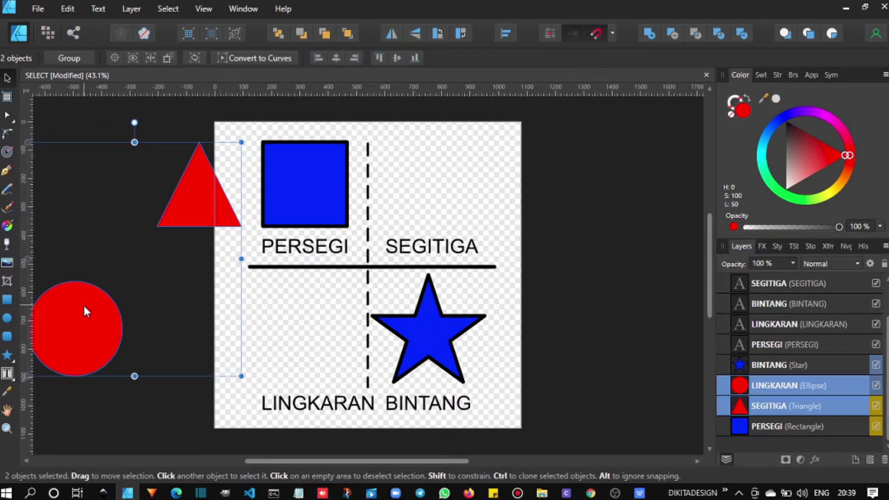
key("ctrl+z")
left_click(596, 255)
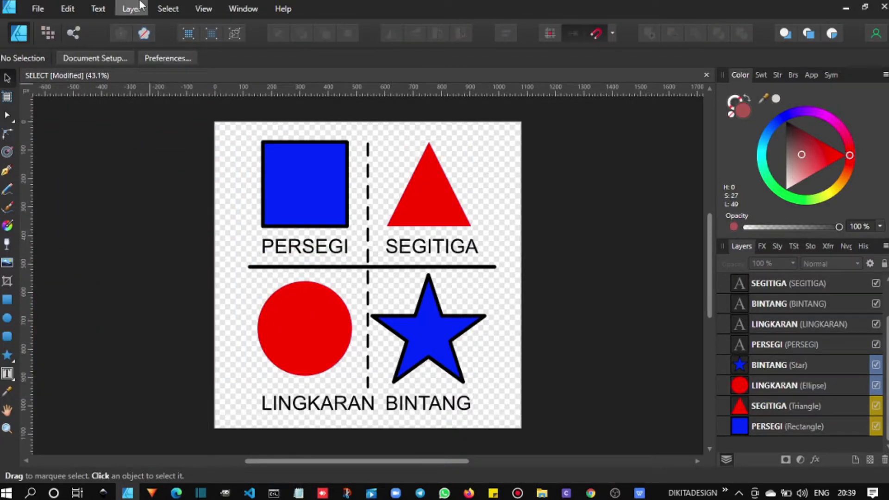
- Select every object that shares the blue square's stroke color
left_click(318, 181)
left_click(132, 8)
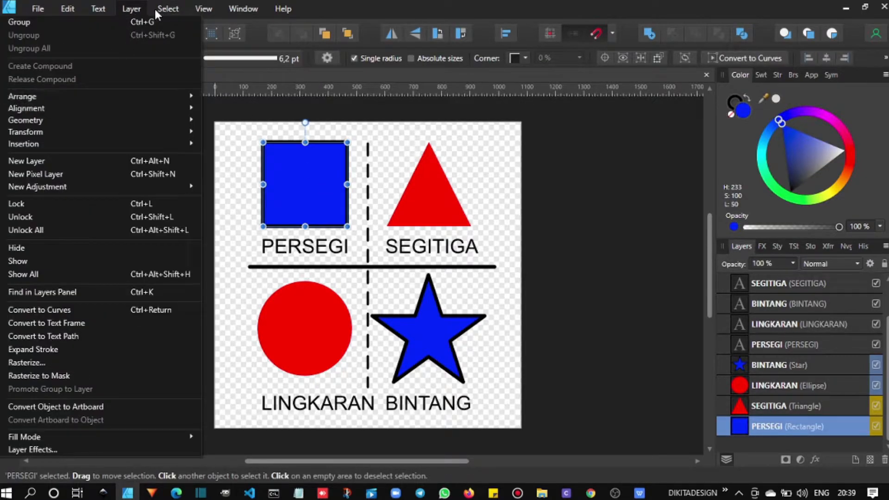
mouse_move(162, 8)
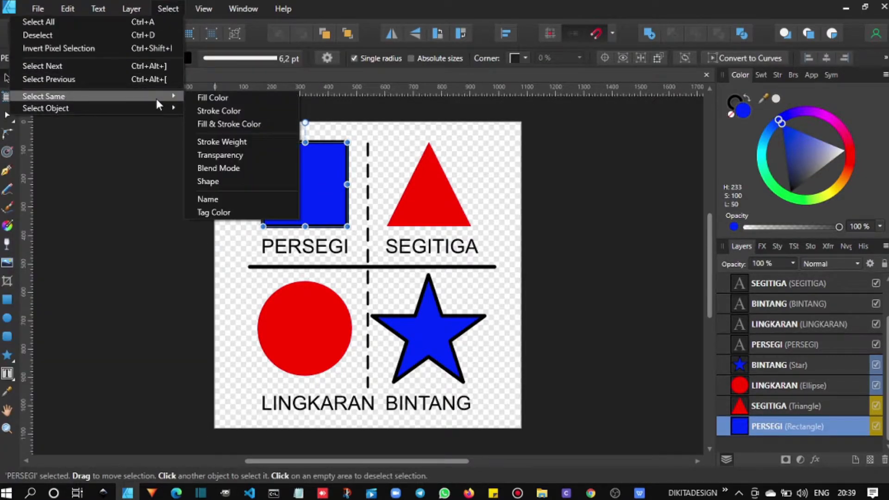
left_click(221, 111)
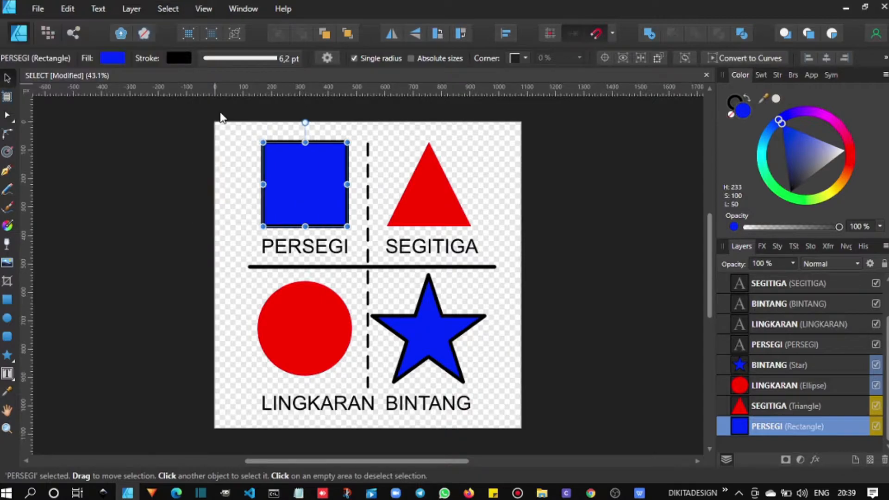
- Try moving the square, star and two divider lines left together, undo the move, and deselect everything
left_click_drag(331, 156, 122, 154)
key("ctrl+z")
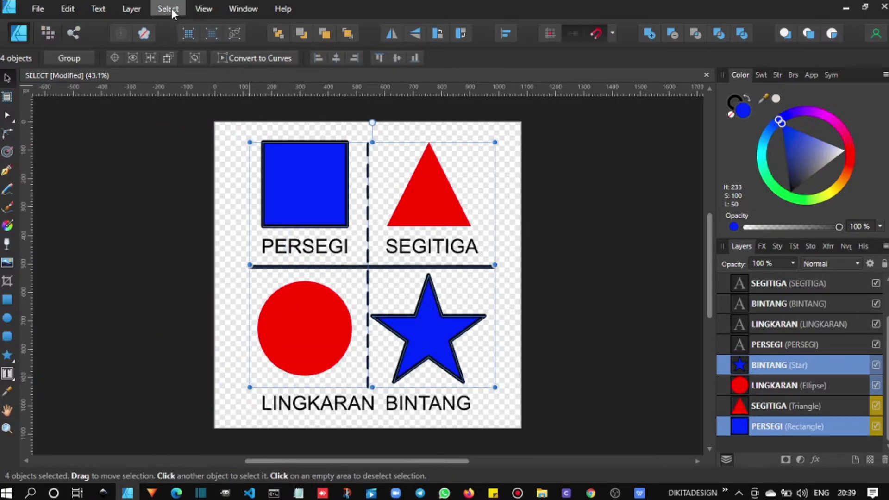
left_click(159, 211)
- Select every object that shares the blue square's stroke weight
left_click(292, 183)
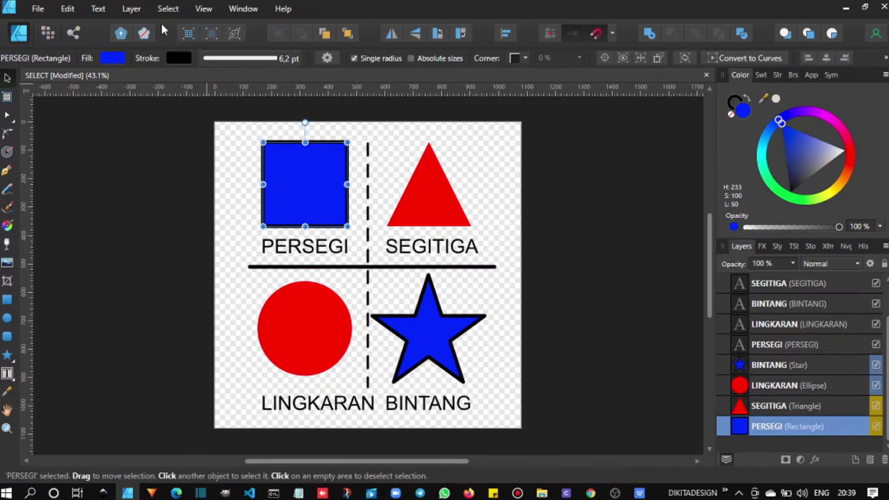
left_click(166, 9)
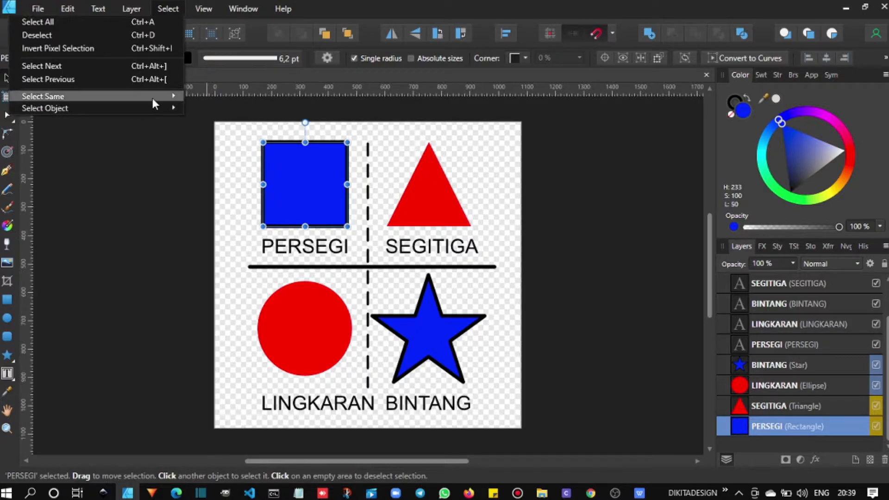
mouse_move(151, 98)
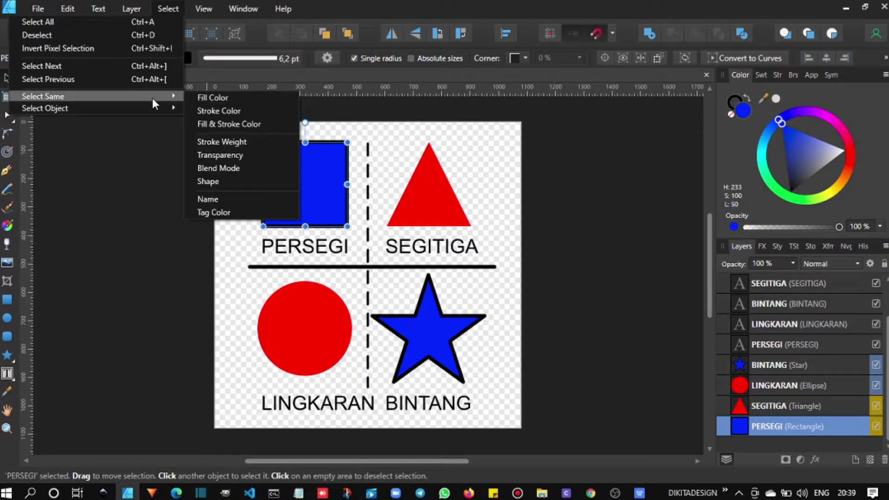
left_click(247, 146)
- Try moving the objects with matching stroke weight left toward the pasteboard, and undo that move
mouse_move(338, 173)
left_mouse_down()
mouse_move(262, 185)
mouse_move(113, 163)
mouse_move(121, 166)
left_mouse_up()
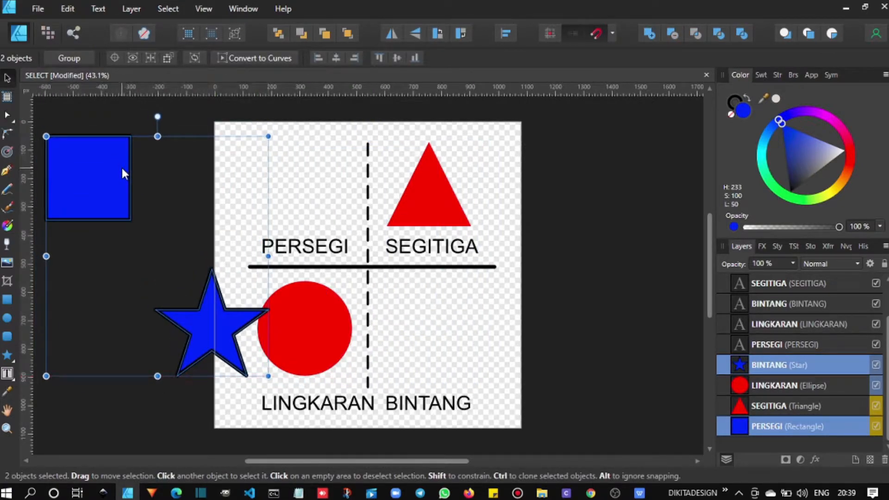
key("ctrl+z")
- Select every object that shares the blue square's shape type
left_click(301, 170)
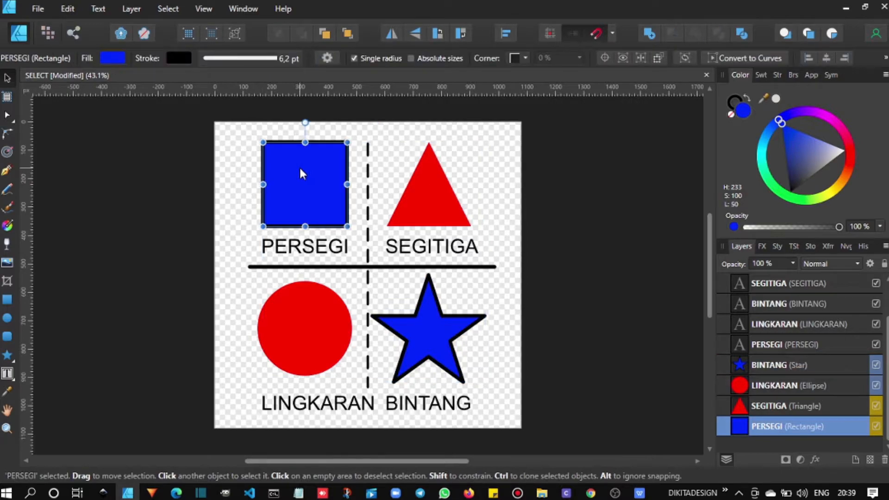
left_click(163, 10)
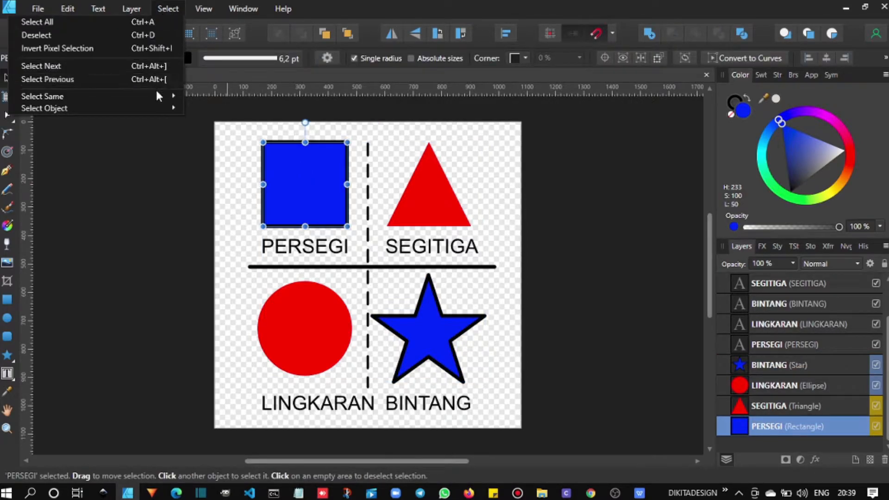
mouse_move(160, 98)
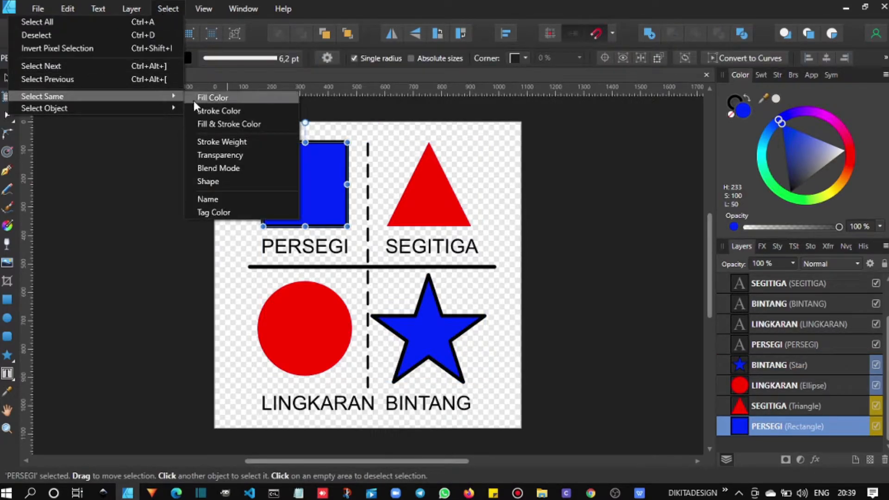
left_click(230, 181)
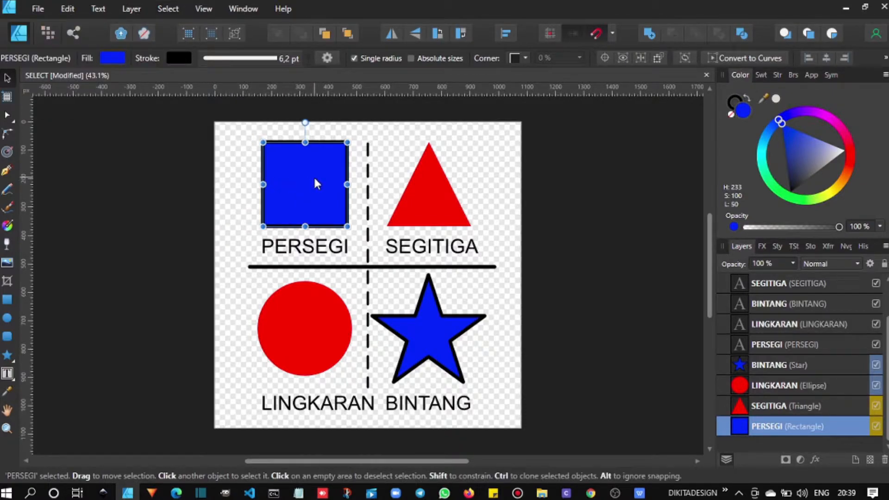
left_click(167, 8)
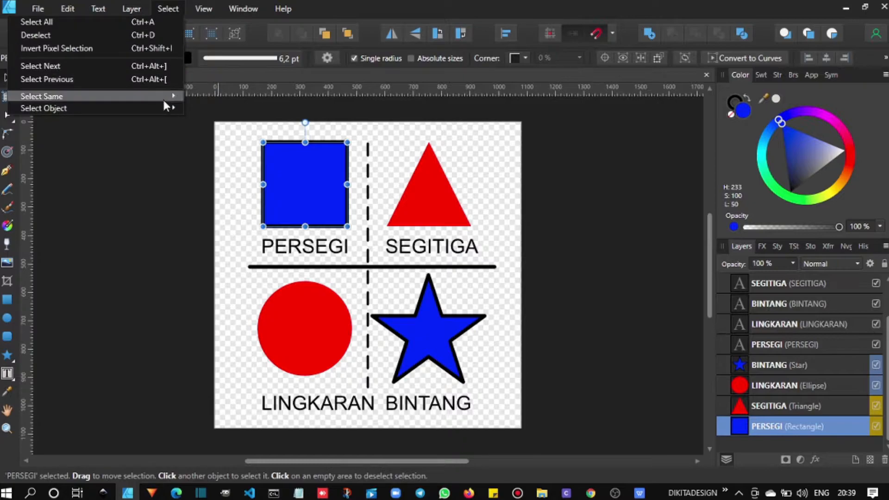
mouse_move(163, 100)
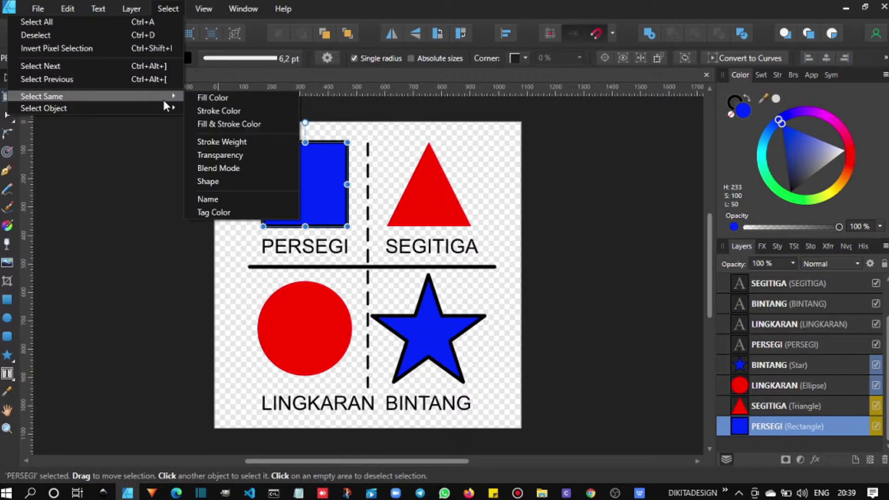
left_click(226, 181)
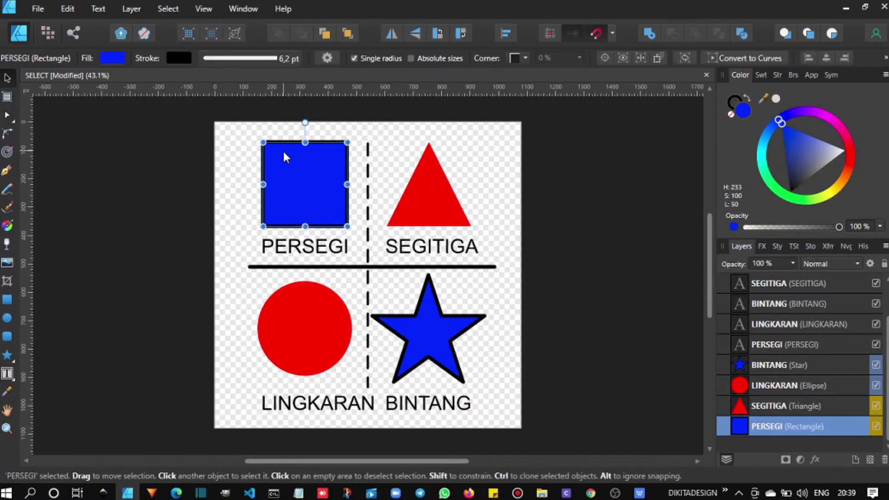
- Select every object that shares the blue square's name
left_click(159, 7)
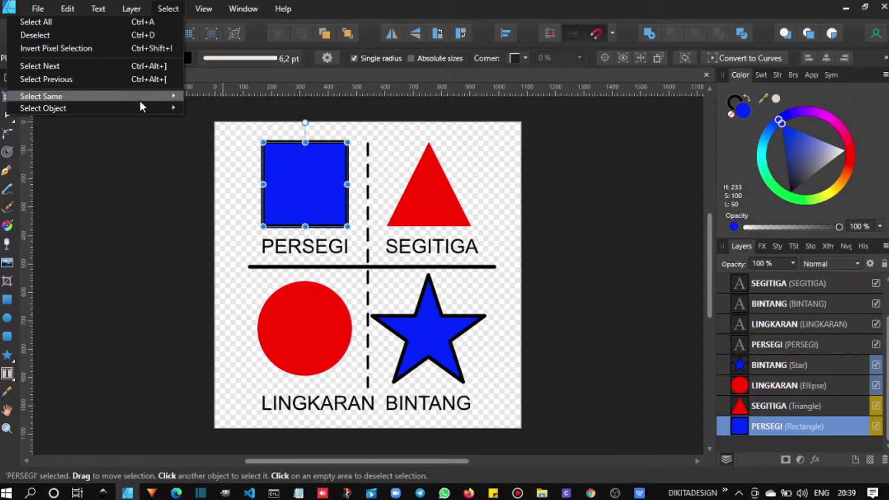
mouse_move(141, 106)
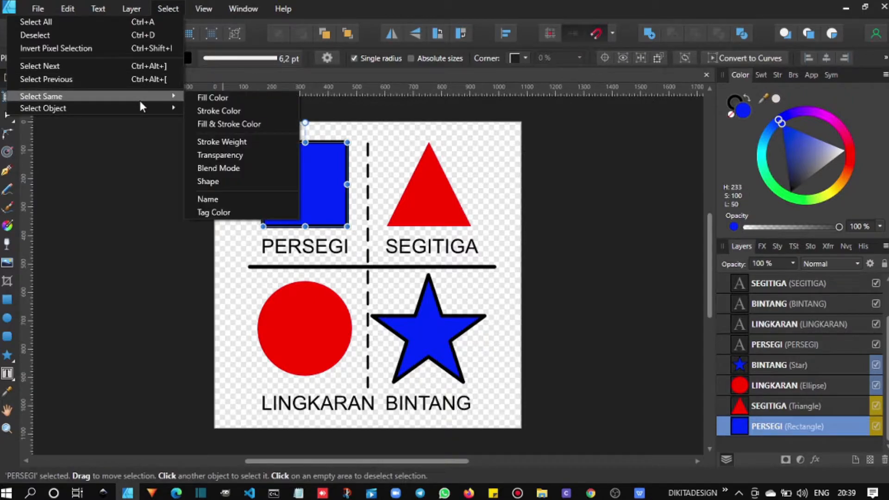
left_click(221, 200)
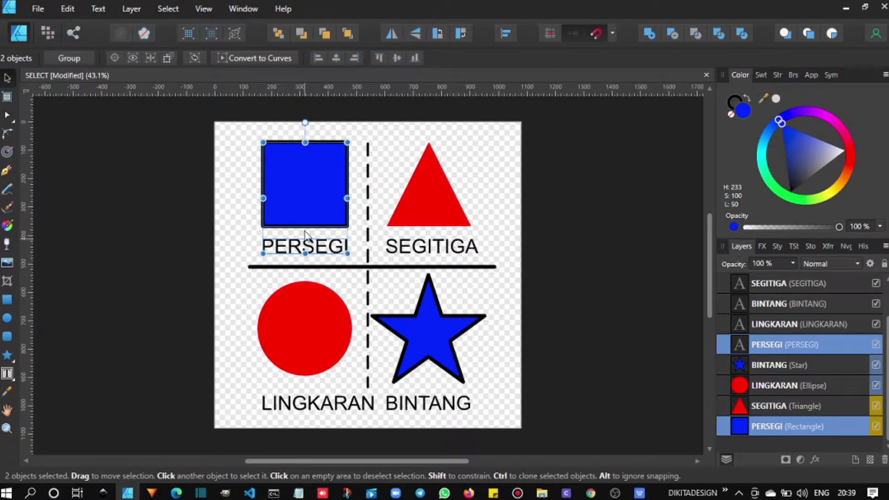
- Check the PERSEGI text and PERSEGI rectangle layers one after the other, and deselect everything
left_click(795, 342)
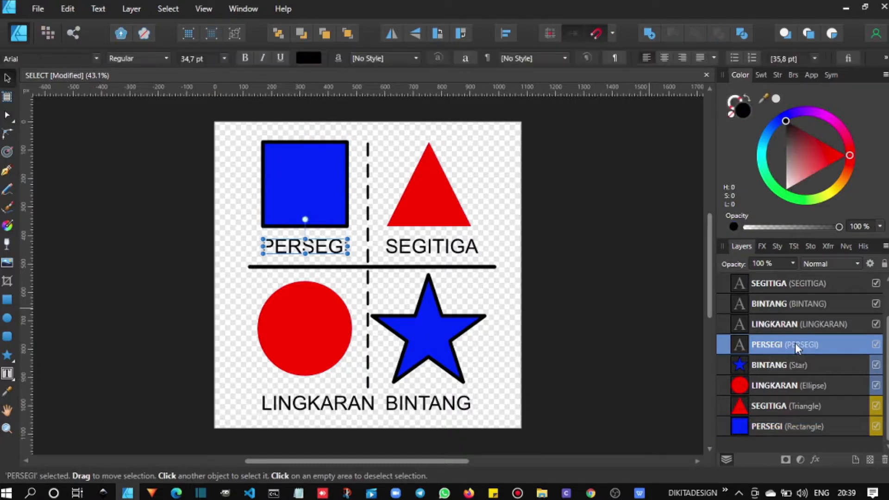
left_click(790, 422)
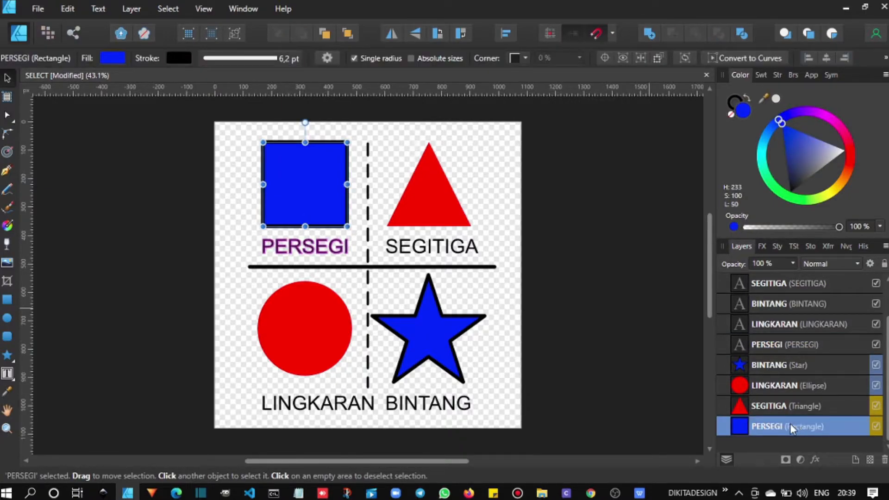
left_click(585, 193)
- Select every object that shares the red triangle's name, and clear the selection
left_click(165, 7)
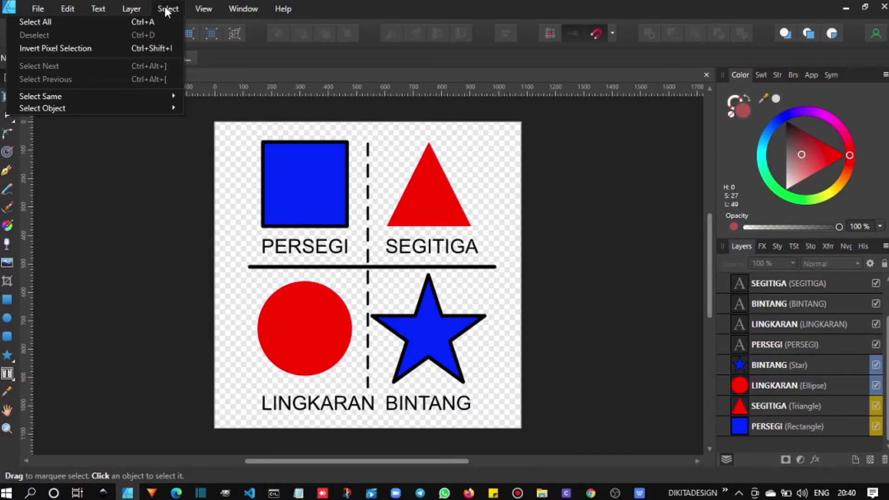
left_click(415, 188)
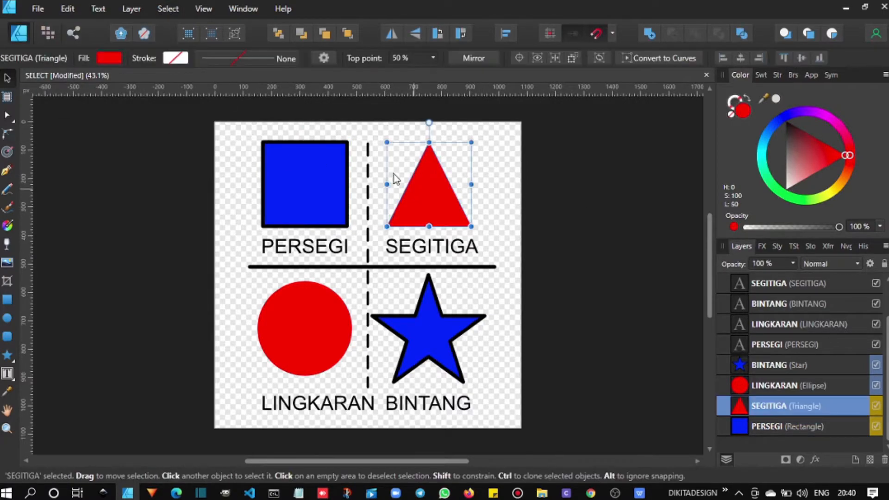
left_click(170, 10)
mouse_move(115, 96)
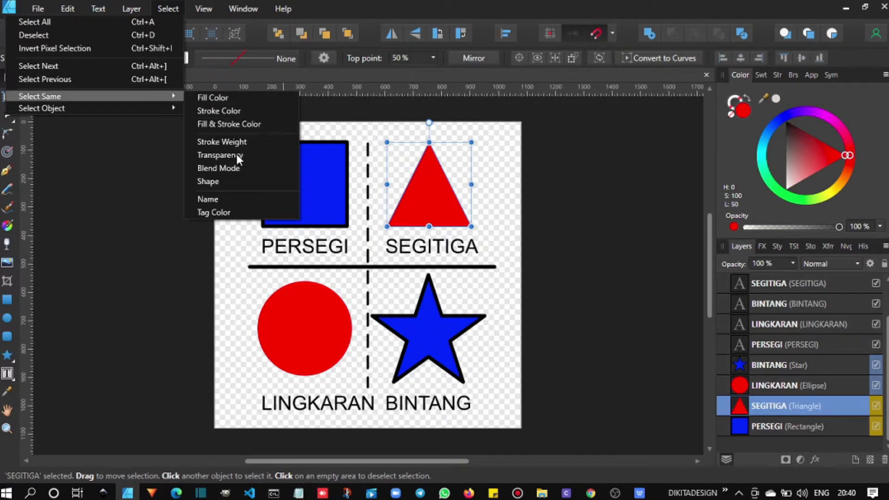
left_click(236, 199)
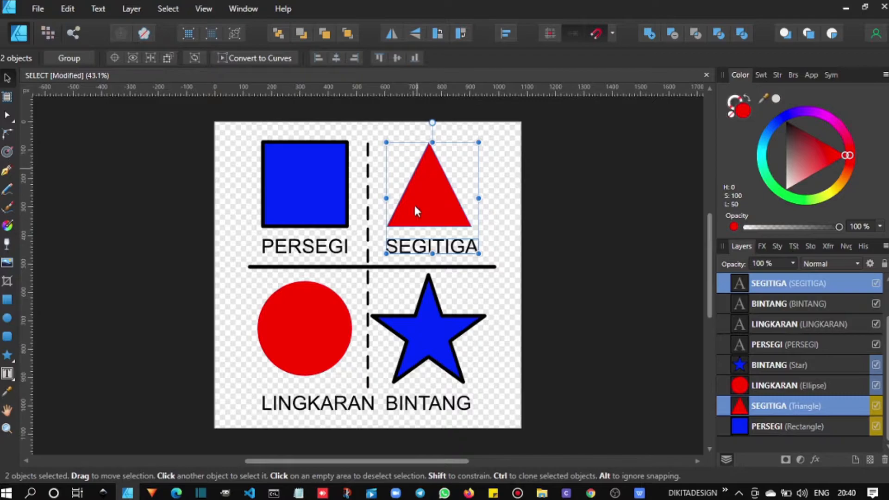
left_click(227, 152)
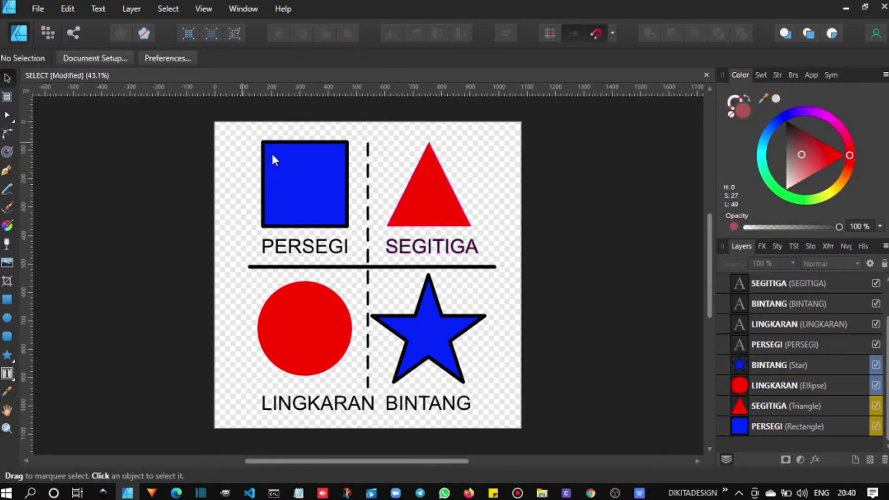
- Select every object that shares the blue square's tag color
left_click(315, 168)
left_click(160, 10)
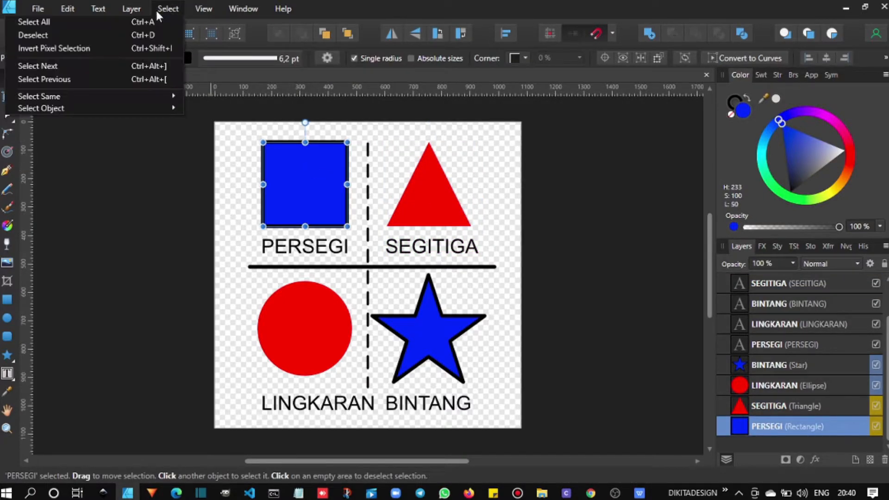
mouse_move(160, 95)
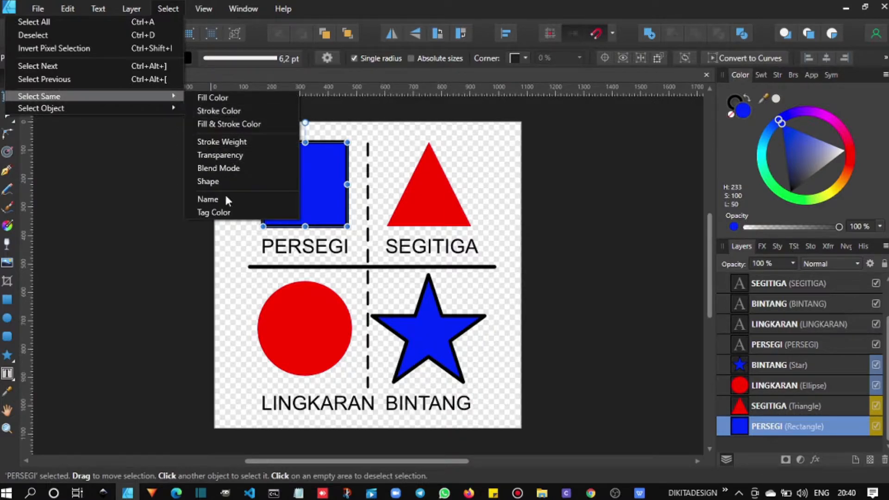
left_click(226, 213)
- Try moving the blue square and red triangle together toward the pasteboard on the left, and undo that move
left_click_drag(305, 213, 154, 192)
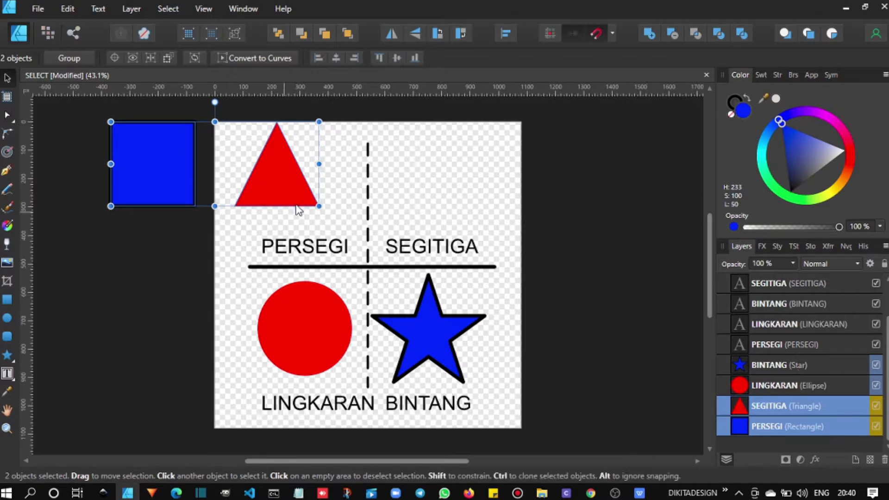
key("ctrl+z")
key("ctrl+z")
- Select every object that shares the blue star's tag color
left_click(415, 313)
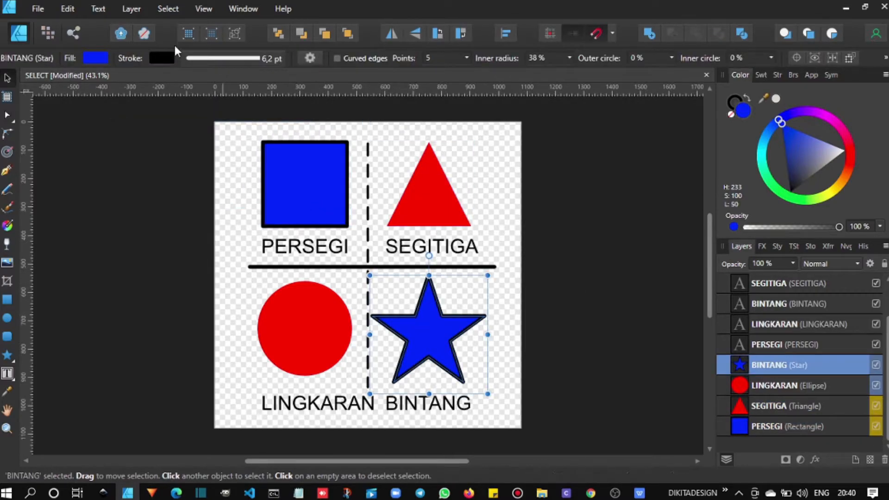
left_click(157, 7)
mouse_move(166, 98)
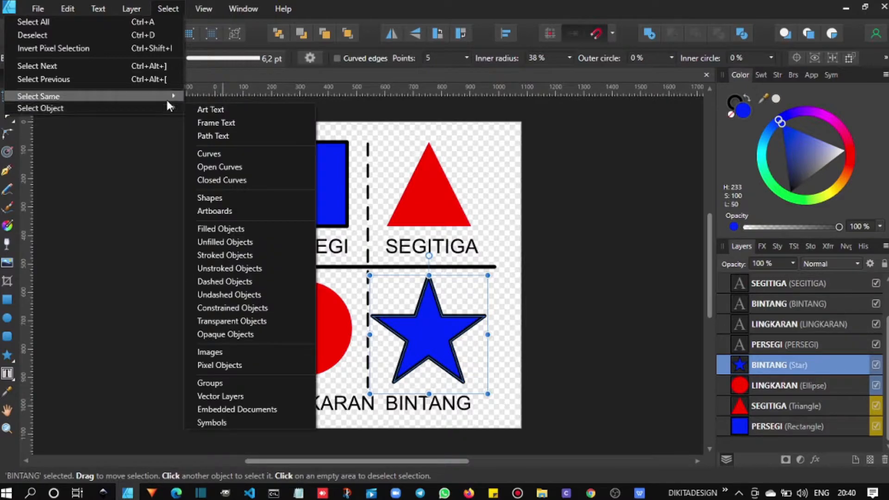
left_click(217, 211)
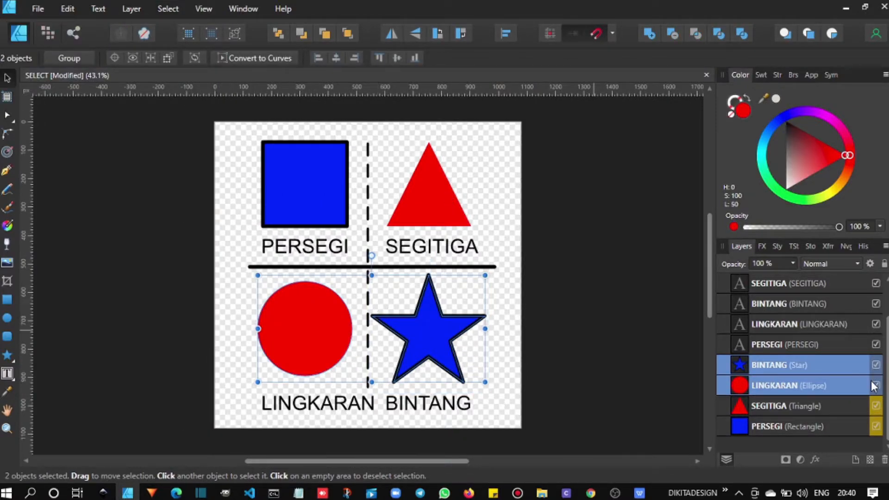
- Try moving the red circle and blue star left together, undo the move, and deselect everything
left_click_drag(424, 322, 332, 336)
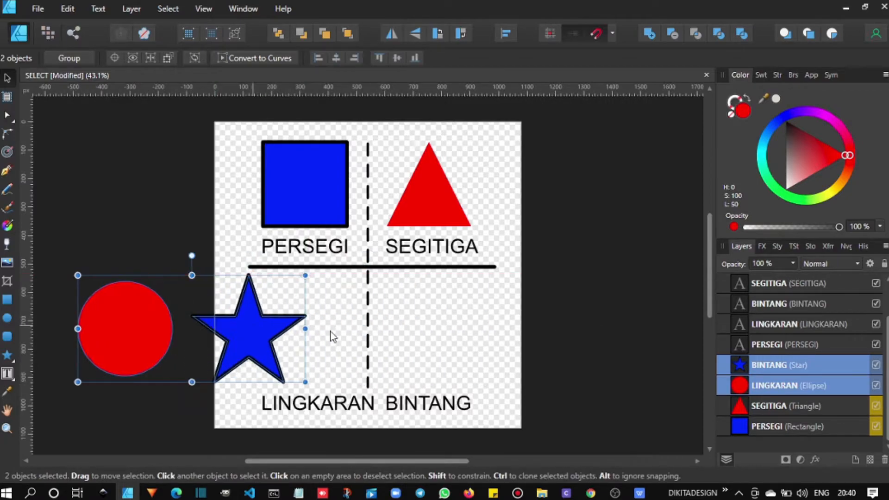
key("ctrl+z")
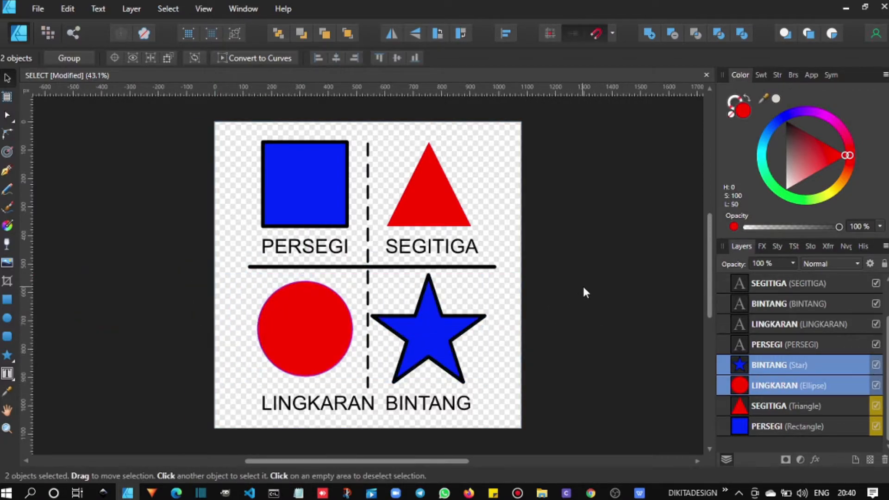
left_click(582, 284)
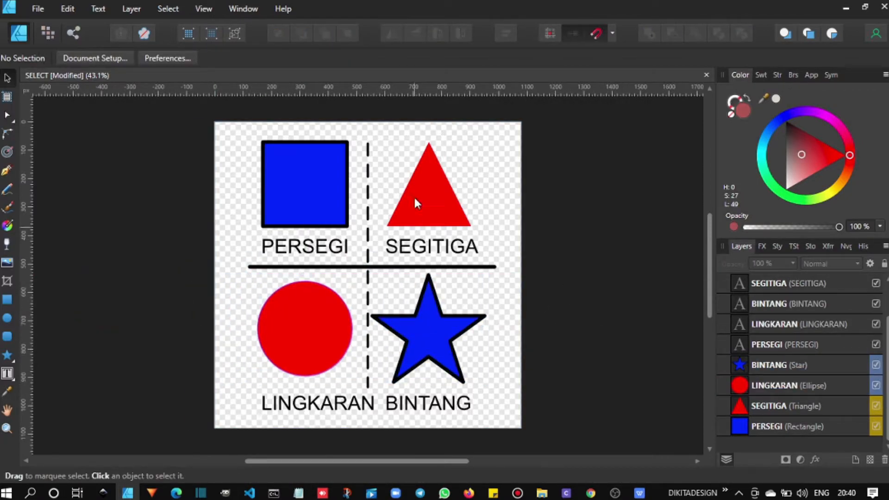
- Select all Art Text objects in the document
left_click(167, 9)
mouse_move(132, 108)
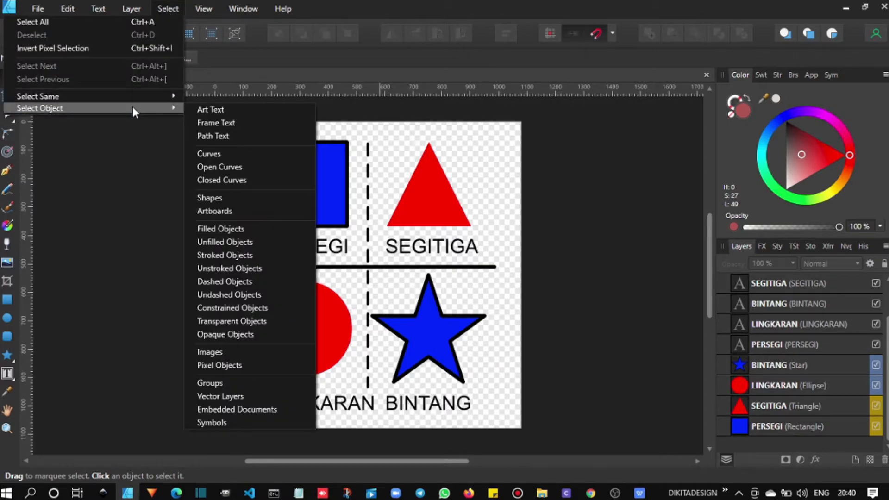
left_click(208, 106)
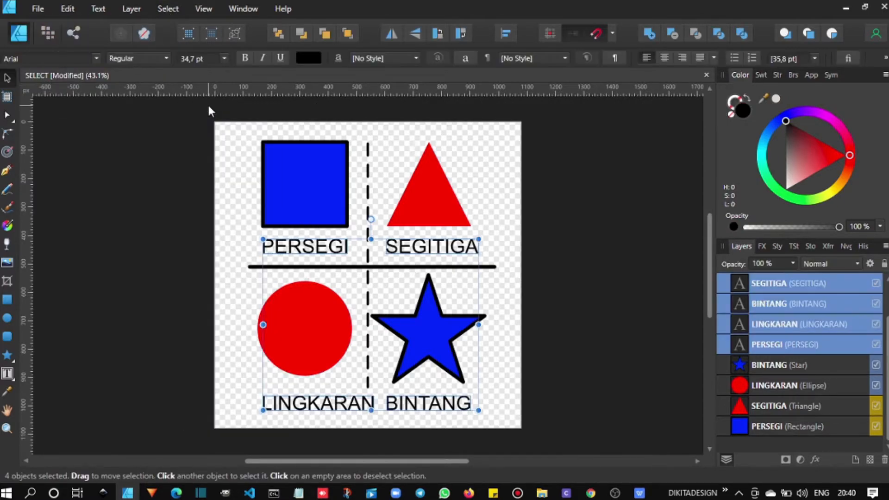
- Try moving the four text labels up and left together, undo the move, and deselect everything
left_click_drag(329, 262, 102, 204)
key("ctrl+z")
left_click(140, 155)
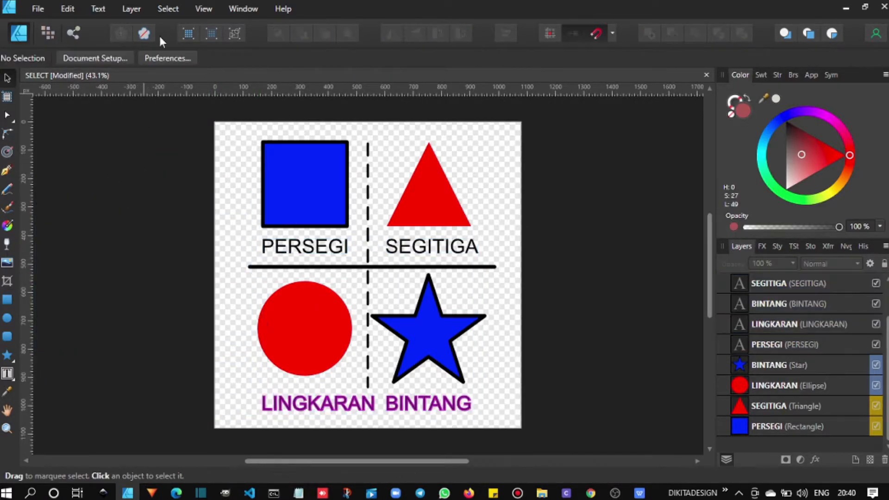
- Select all Curves objects in the document
left_click(168, 10)
mouse_move(157, 108)
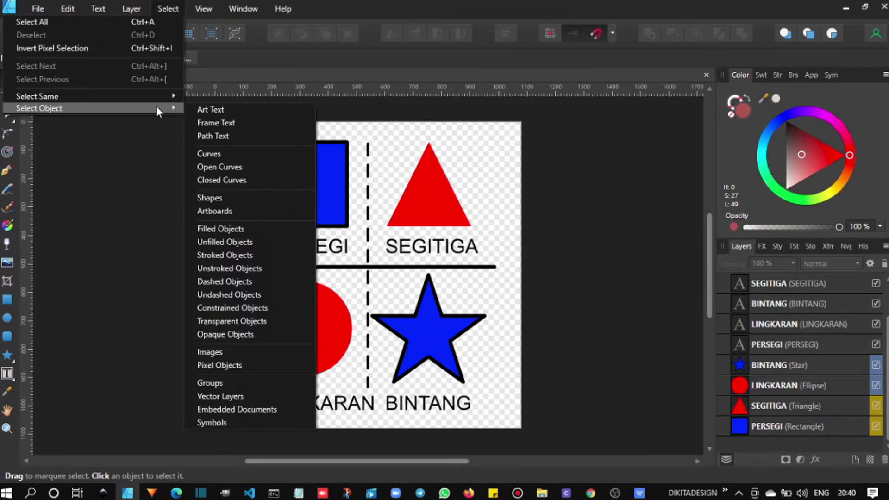
left_click(232, 153)
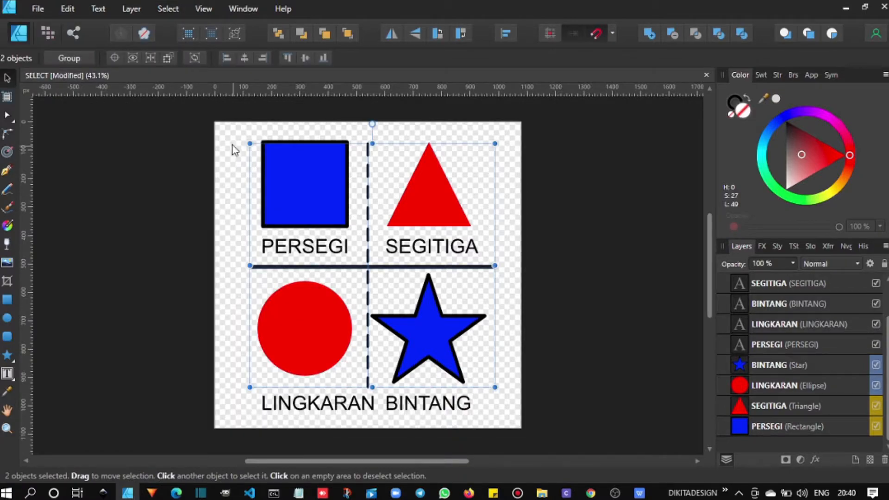
- Try moving the two divider lines left off the artboard, undo the move, and deselect everything
left_click_drag(410, 208, 169, 185)
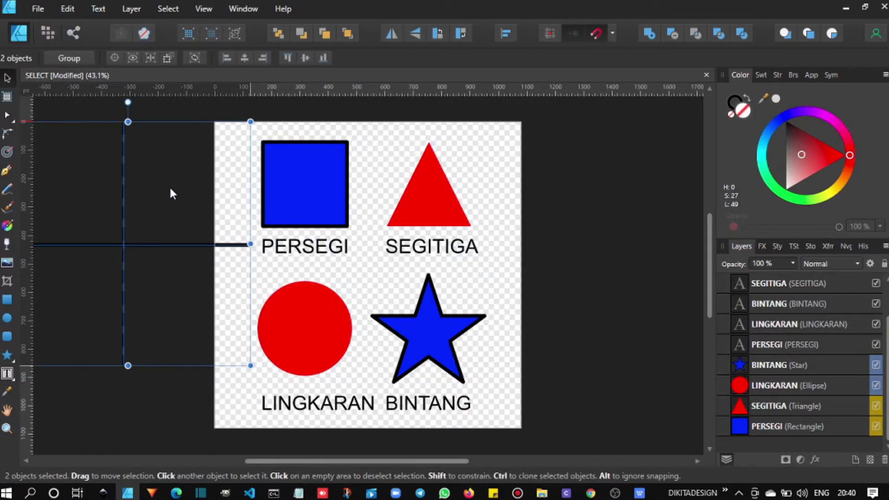
scroll(806, 324, "up", 1)
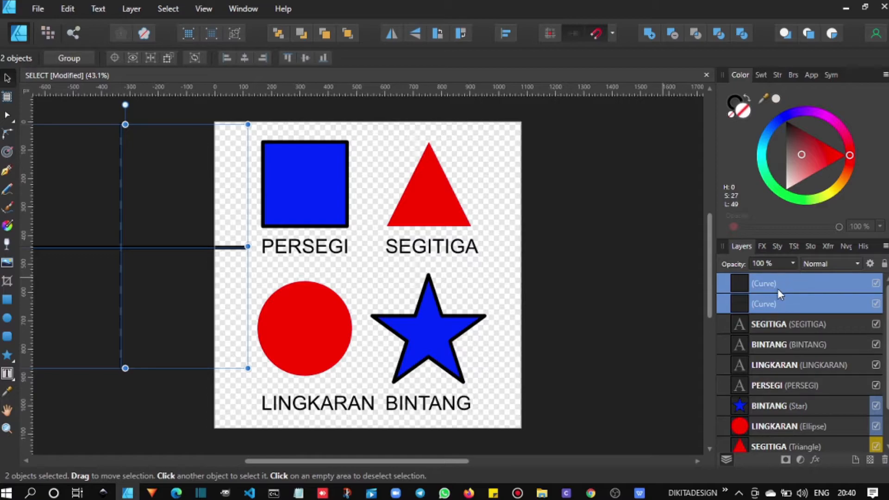
key("ctrl+z")
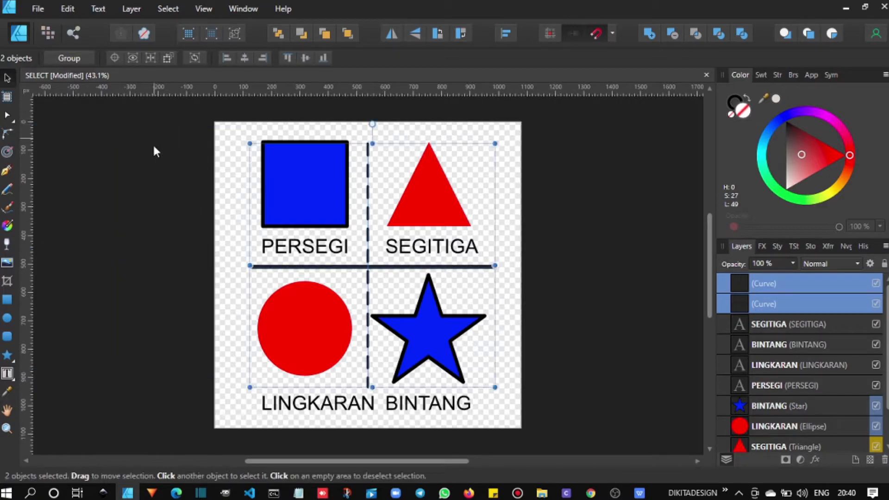
left_click(152, 156)
- Select all Shapes objects in the document, starting with nothing selected
left_click(294, 163)
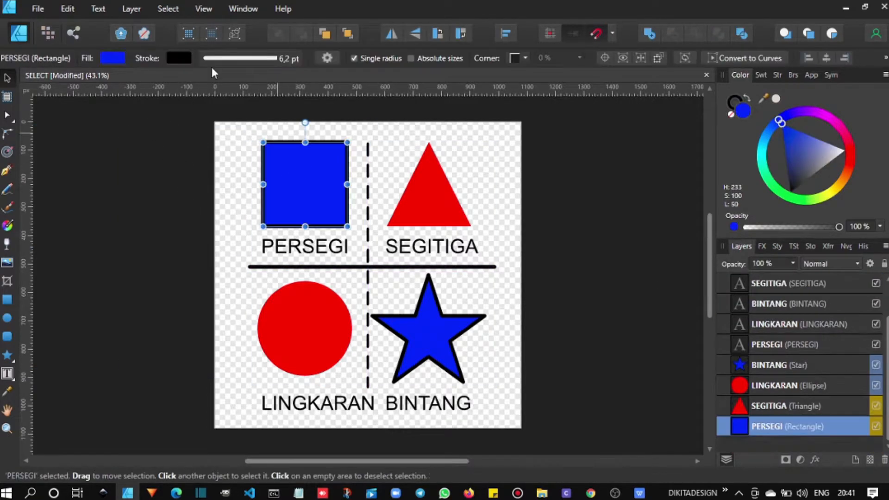
left_click(156, 183)
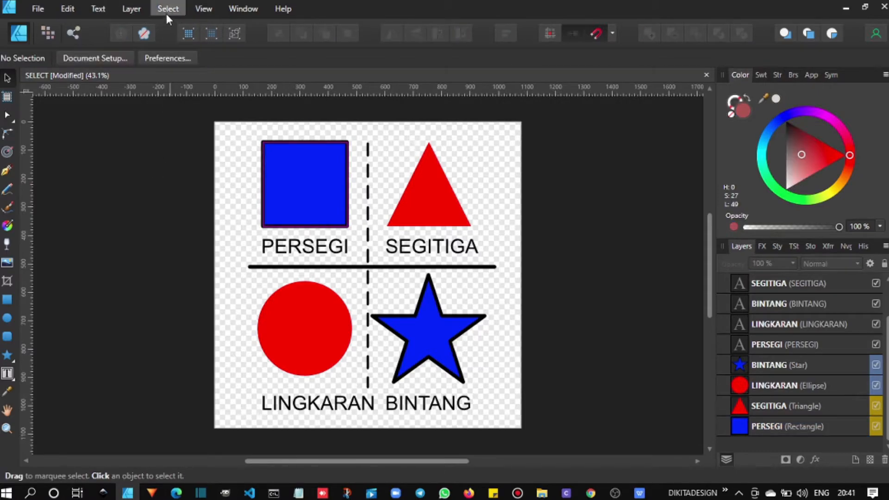
left_click(166, 9)
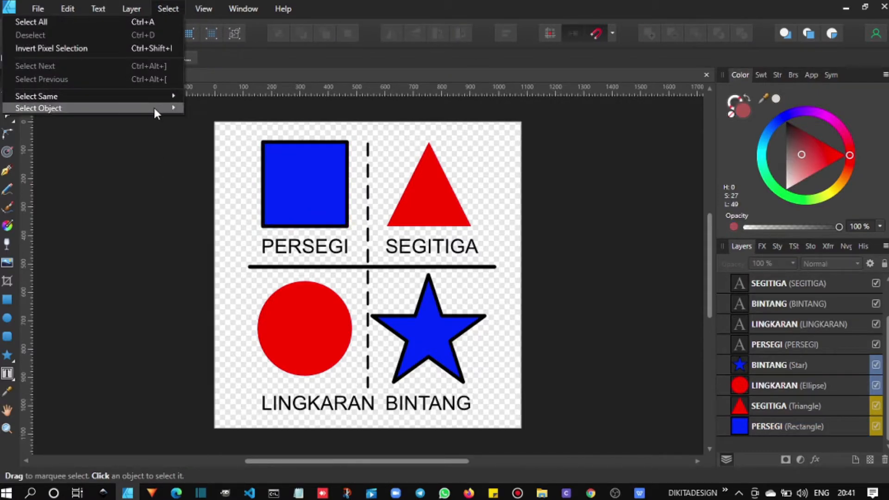
mouse_move(154, 108)
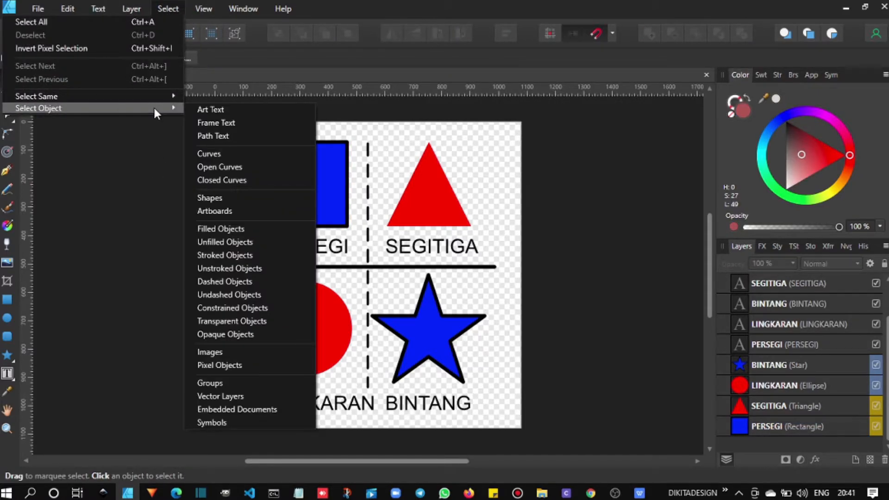
left_click(230, 197)
- Try moving the four selected shapes left off the artboard, undo the move, and deselect everything
left_click_drag(314, 206, 152, 189)
key("ctrl+z")
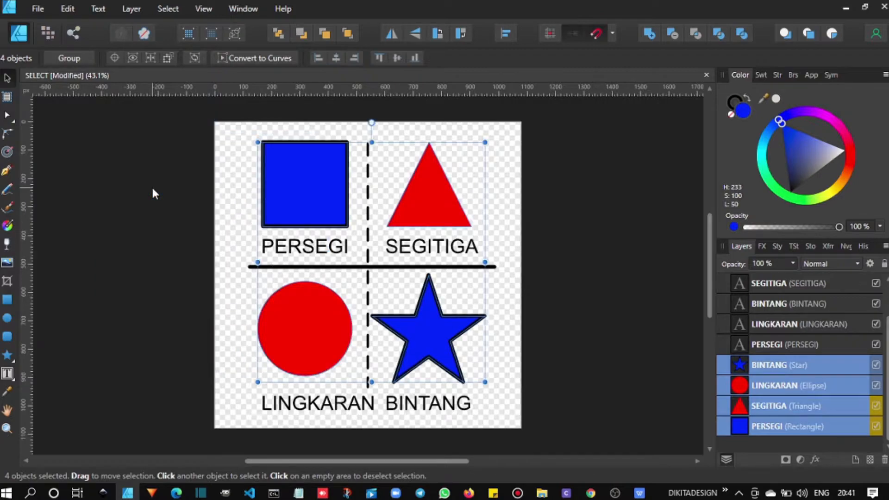
left_click(151, 185)
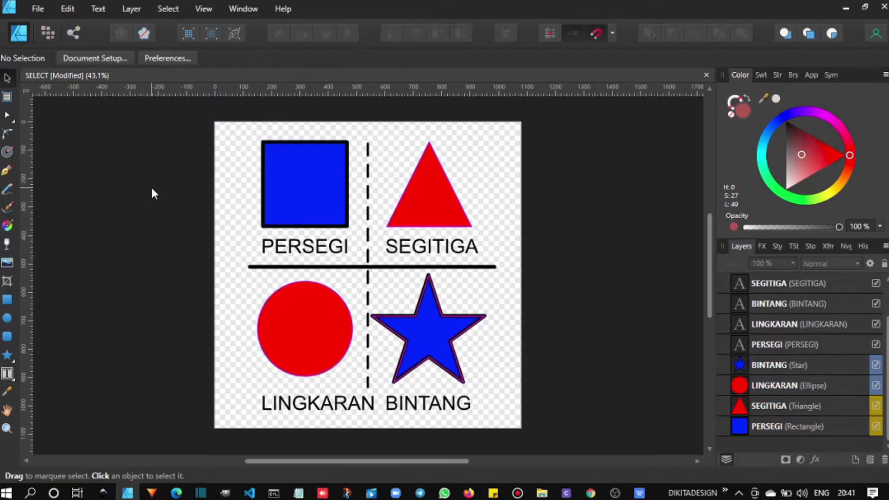
- Select all Filled Objects in the document
left_click(160, 10)
mouse_move(152, 99)
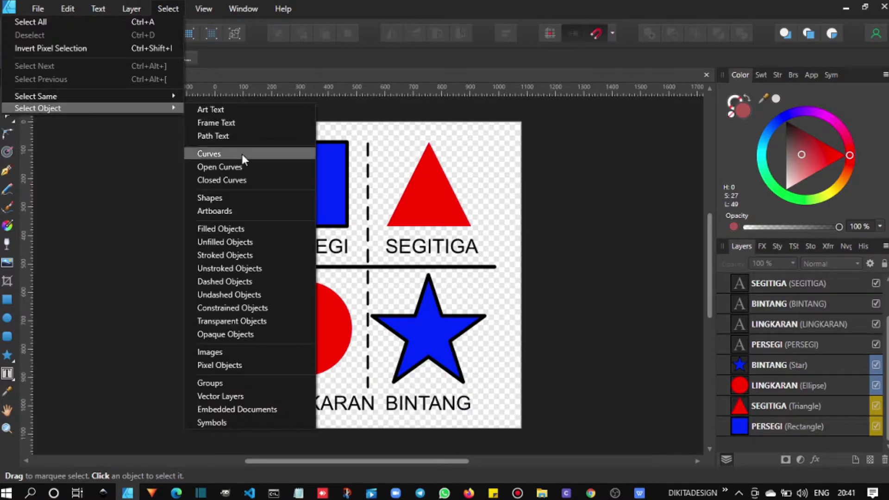
left_click(248, 229)
- Try moving the filled shapes and text labels up and left together, undo the move, and deselect everything
left_click_drag(304, 216, 185, 190)
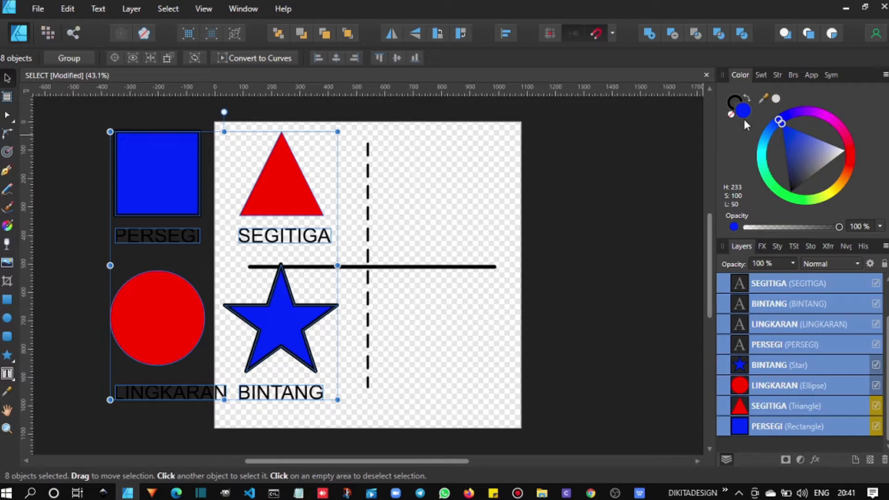
key("ctrl+z")
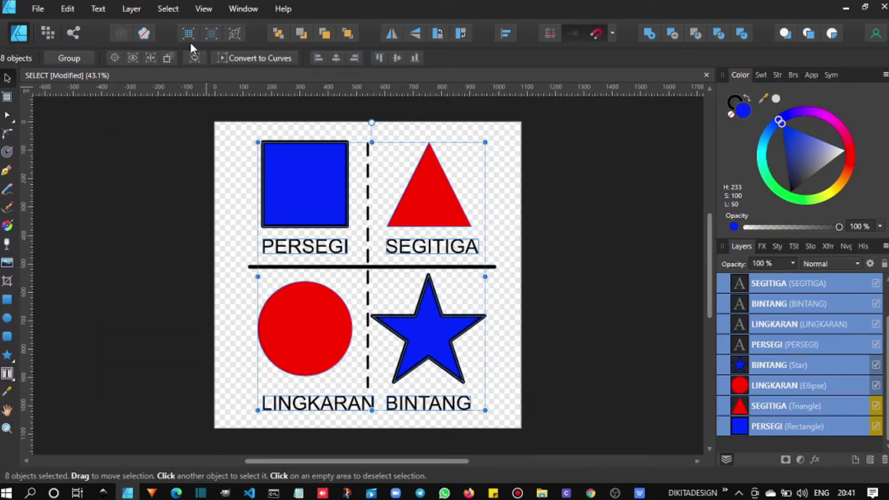
key("ctrl+d")
- Select all Stroked Objects in the document
left_click(168, 9)
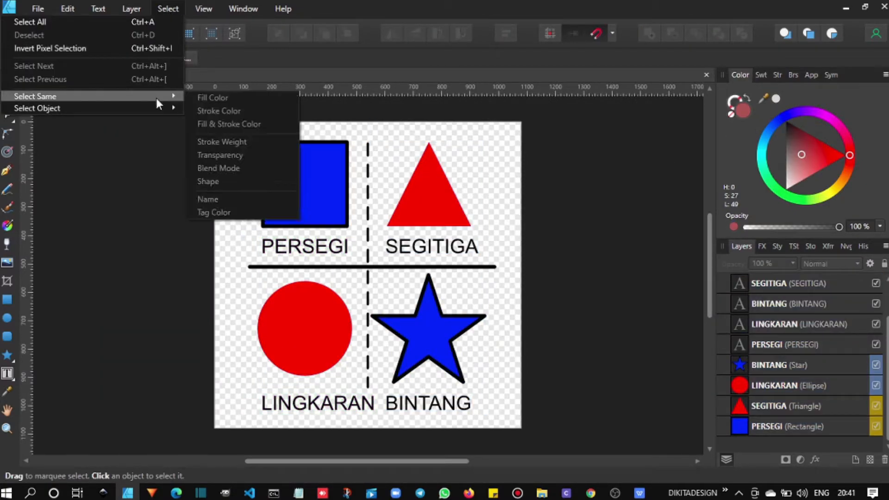
mouse_move(159, 107)
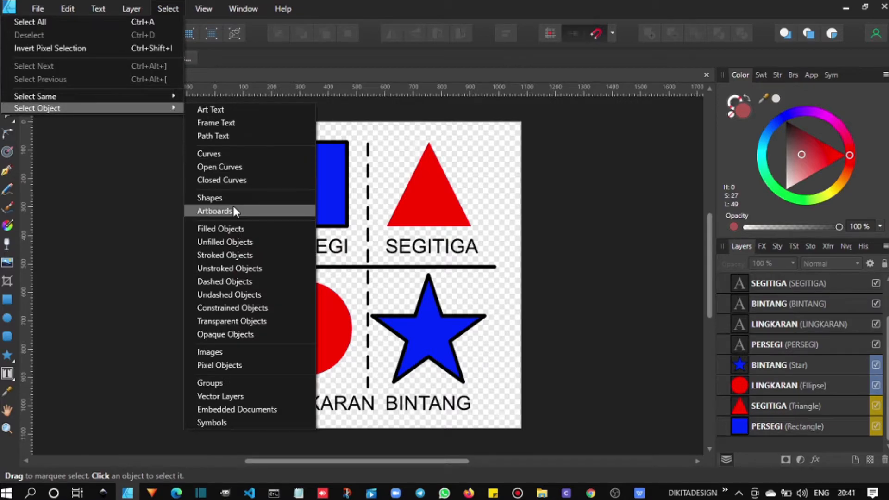
left_click(245, 255)
- Try moving the stroked square, star and divider lines left together, undo the move, and deselect everything
left_click_drag(330, 242, 130, 228)
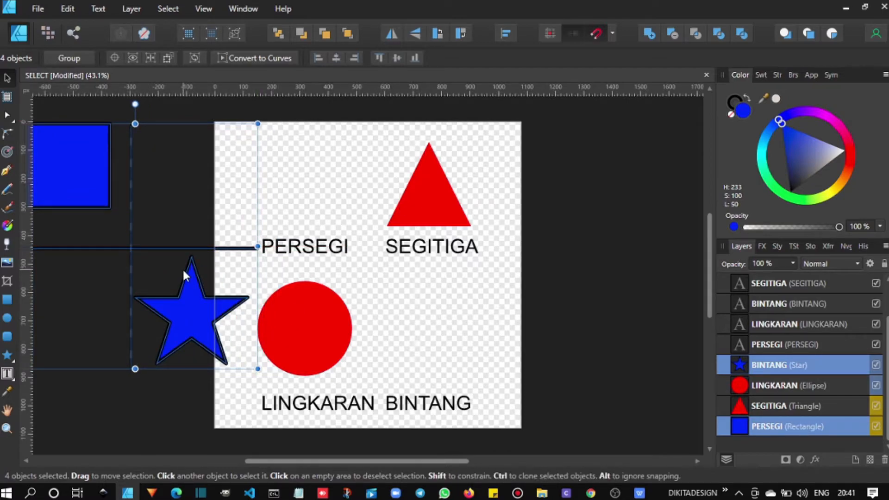
key("ctrl+z")
left_click(158, 204)
left_click(166, 9)
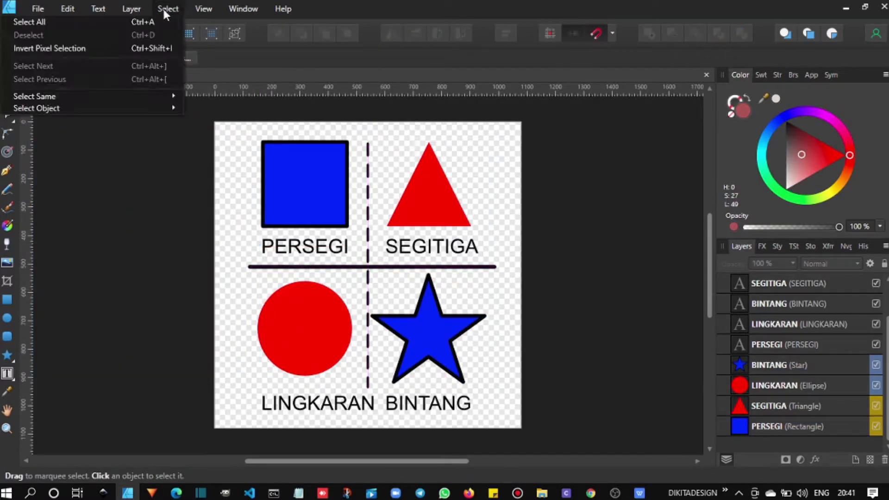
mouse_move(160, 103)
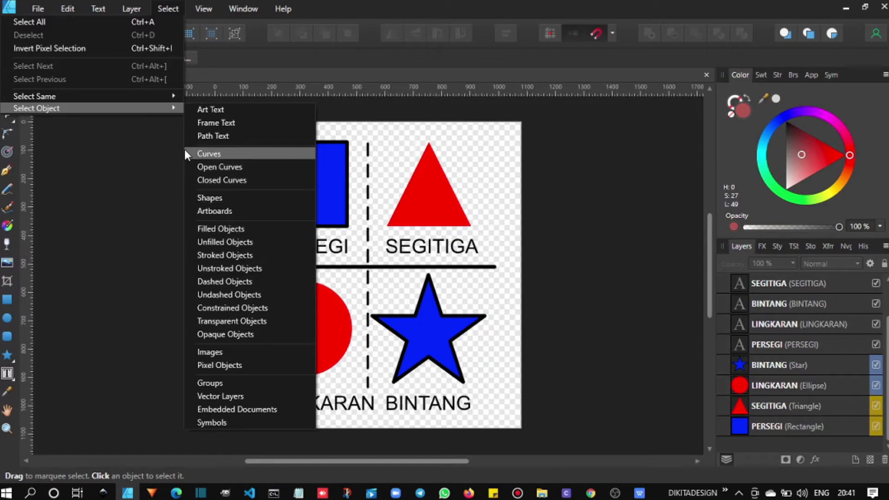
left_click(147, 150)
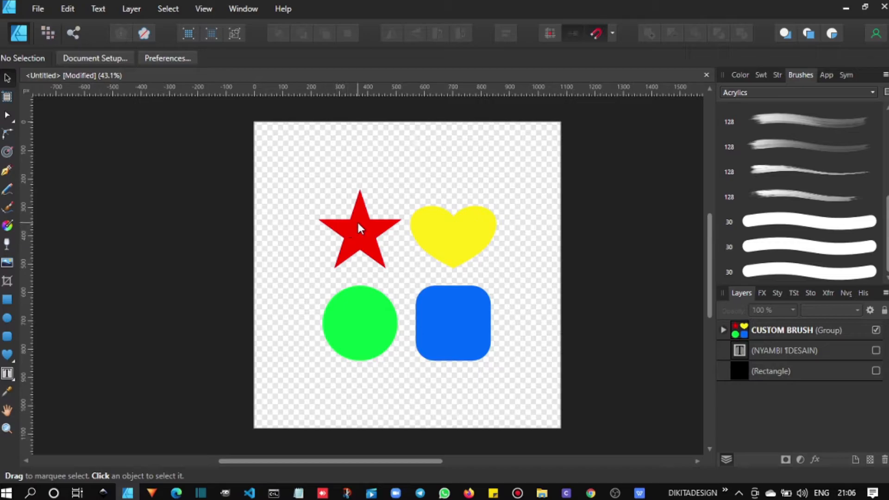
- Examine the star, heart, rounded rectangle and ellipse inside the CUSTOM BRUSH group, leaving the group collapsed and deselected
left_click(741, 75)
left_click(773, 285)
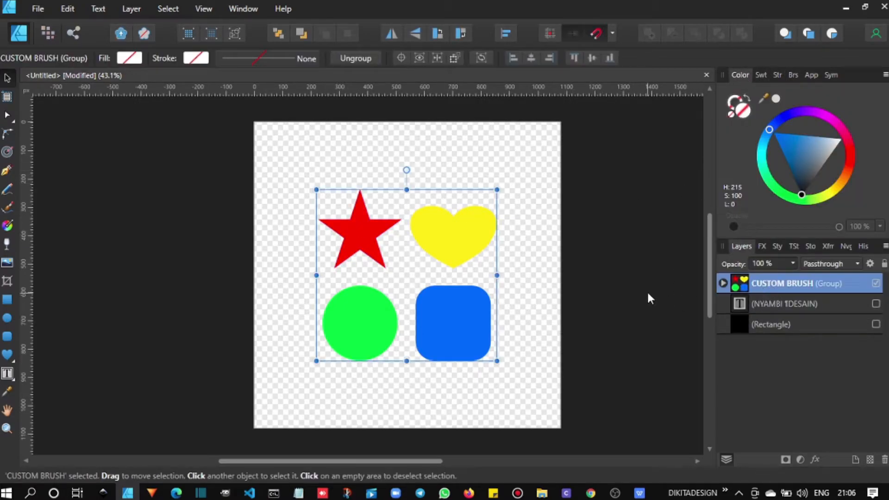
double_click(360, 236)
left_click(458, 246)
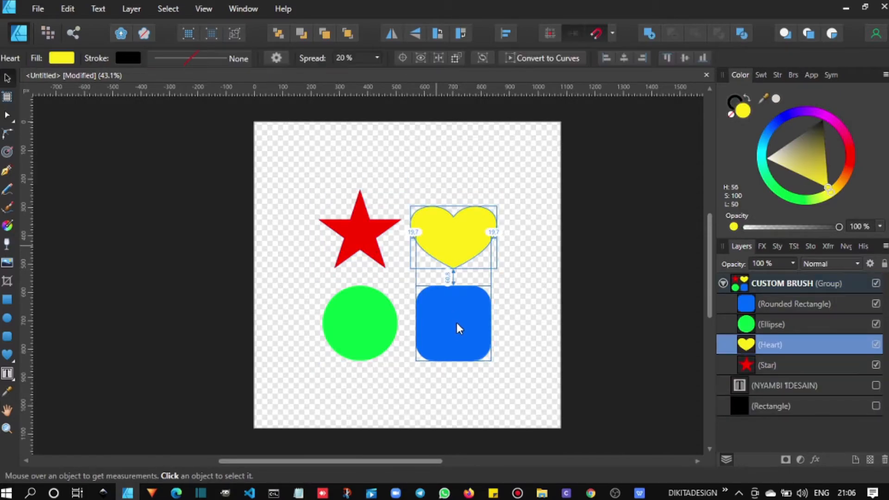
left_click(457, 325)
left_click(375, 322)
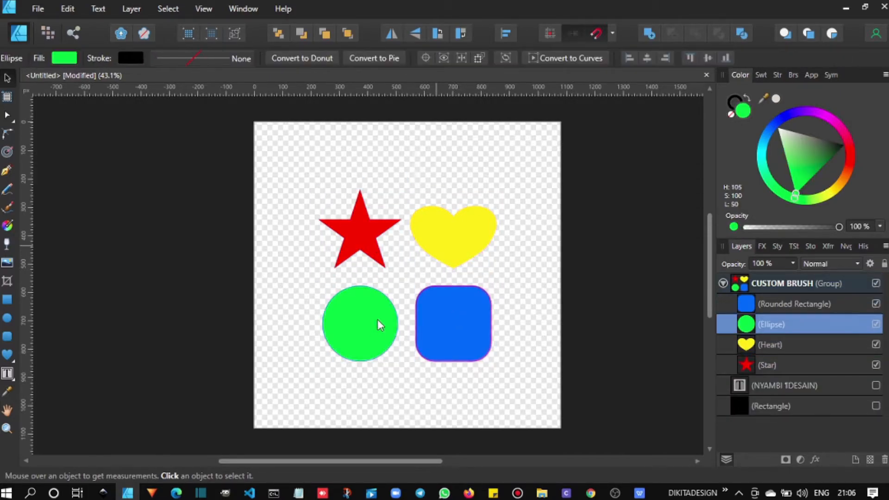
left_click(601, 279)
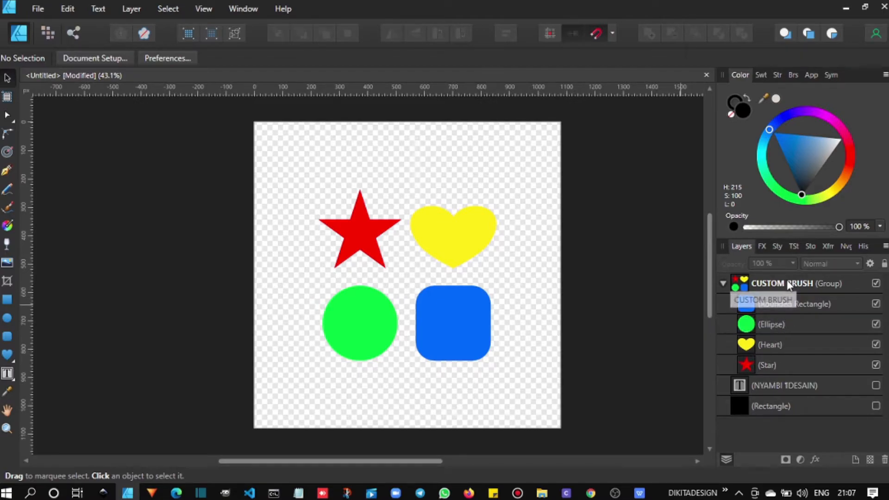
left_click(815, 282)
left_click(724, 284)
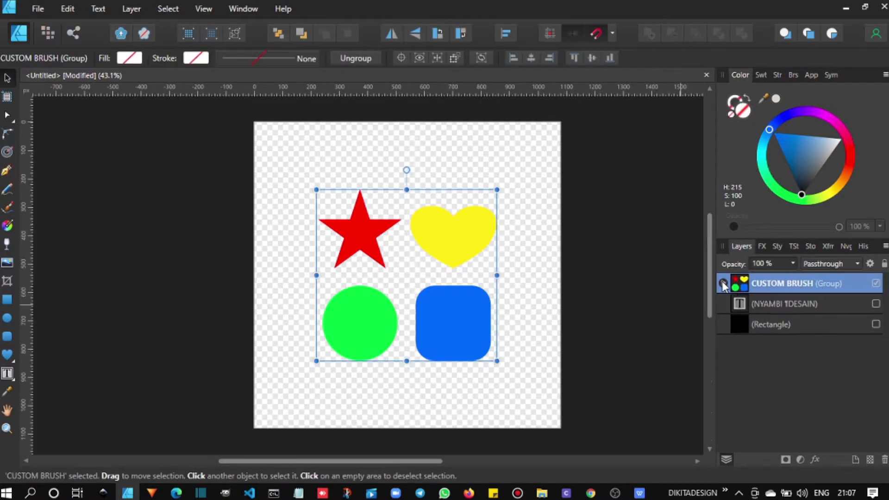
left_click(137, 174)
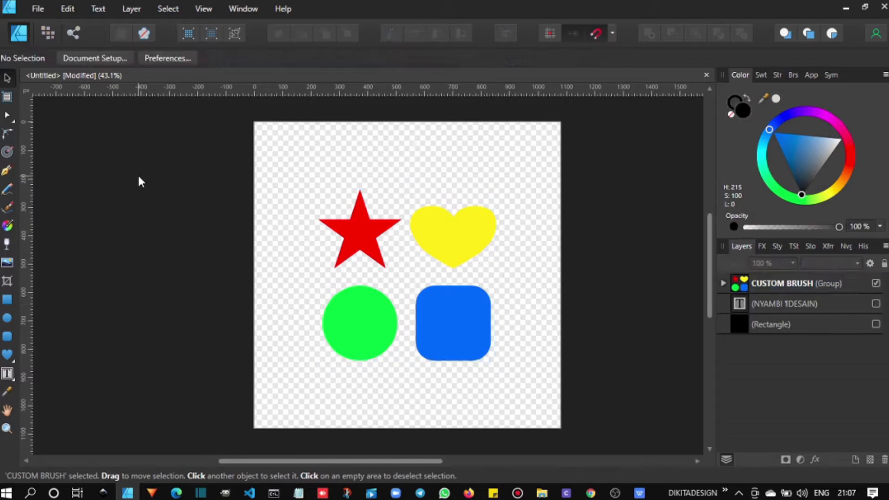
- Switch to the Pixel Persona and rasterize the CUSTOM BRUSH group into a pixel layer
left_click(49, 33)
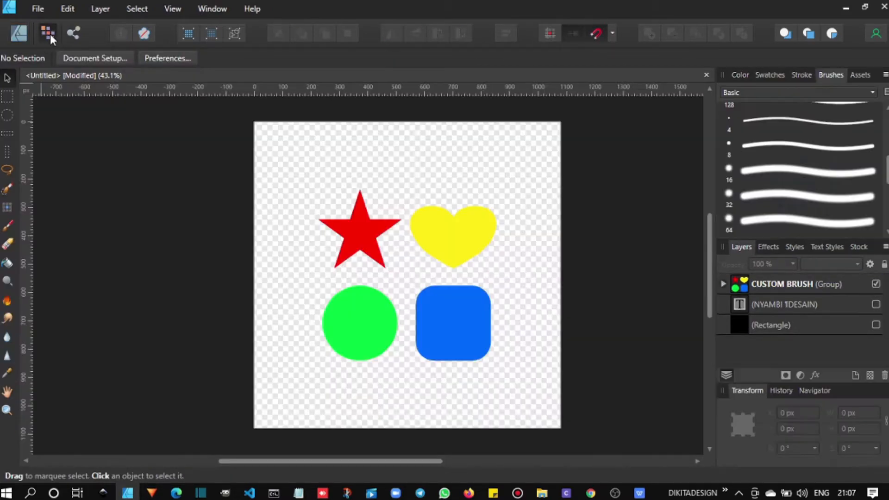
left_click(776, 284)
right_click(777, 284)
left_click(745, 199)
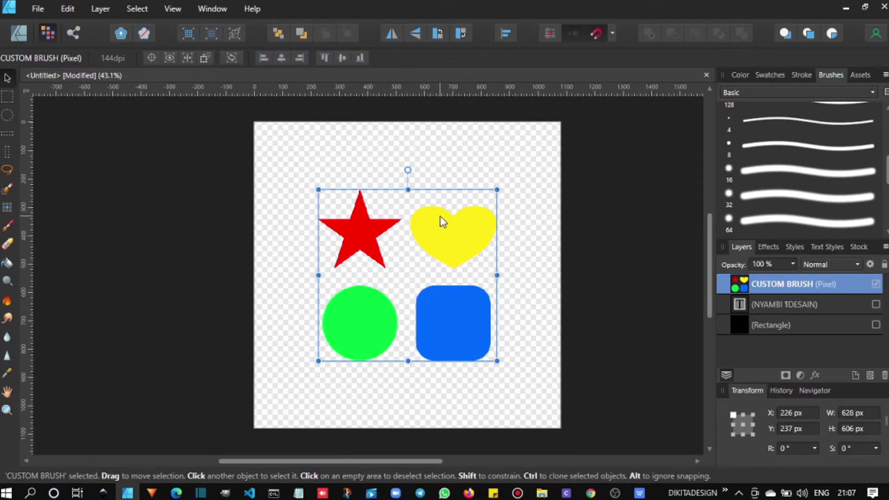
- With the Paint Brush Tool active, create a new brush from the CUSTOM BRUSH selection in the Basic category and select that brush
left_click(8, 227)
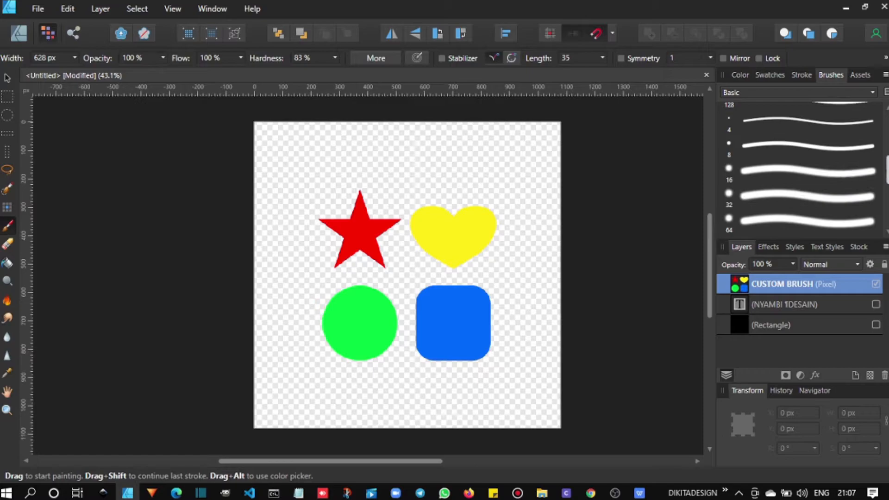
left_click(886, 76)
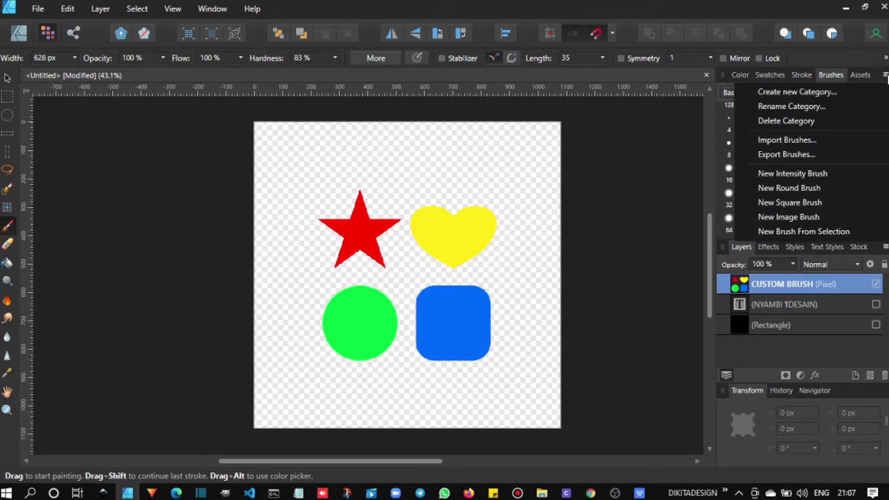
left_click(850, 232)
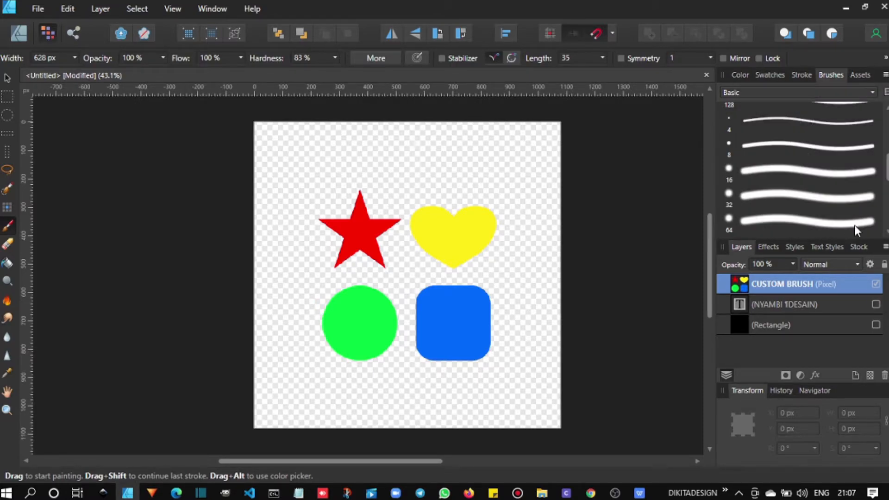
left_click(806, 225)
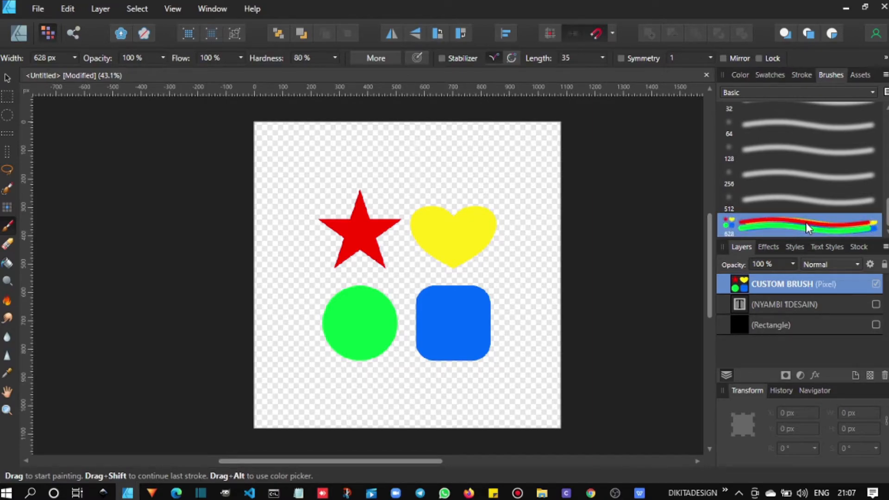
- Edit the new image brush, setting its size to 41,7 px, hardness to 81% and spacing to 121%
double_click(805, 224)
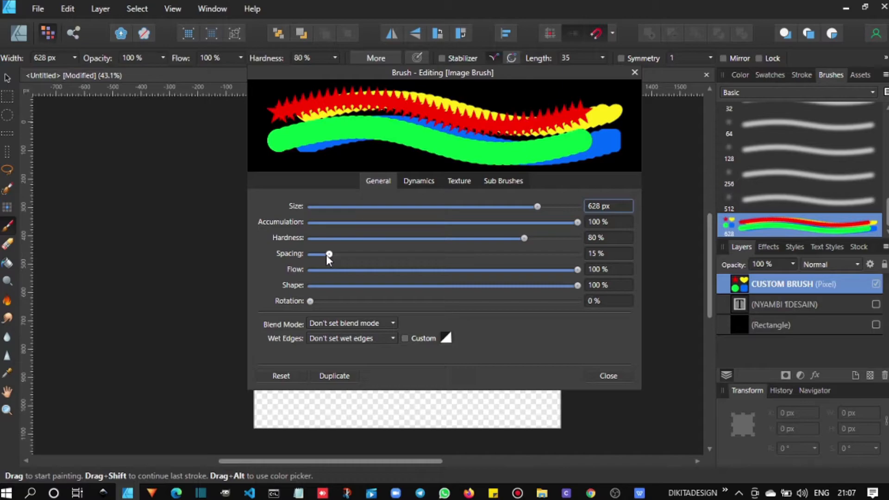
mouse_move(326, 255)
left_mouse_down()
mouse_move(452, 257)
mouse_move(456, 266)
left_mouse_up()
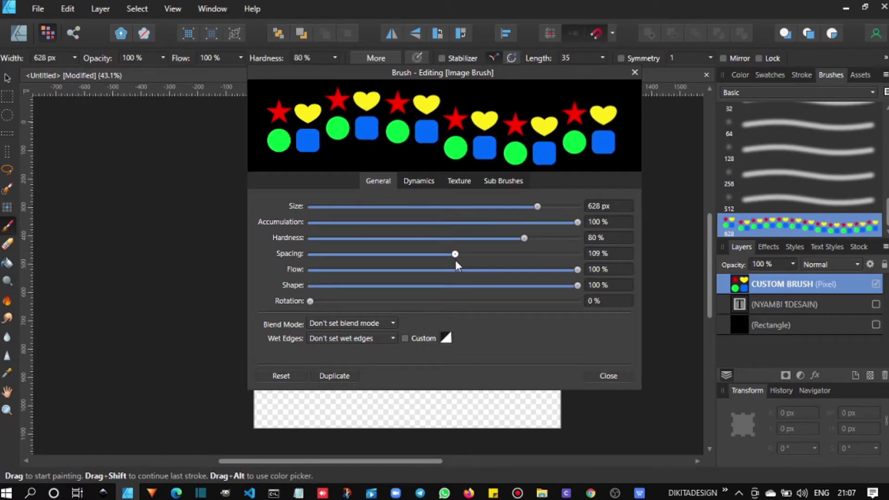
left_click_drag(524, 238, 458, 233)
left_click_drag(526, 238, 529, 237)
left_click_drag(538, 207, 404, 218)
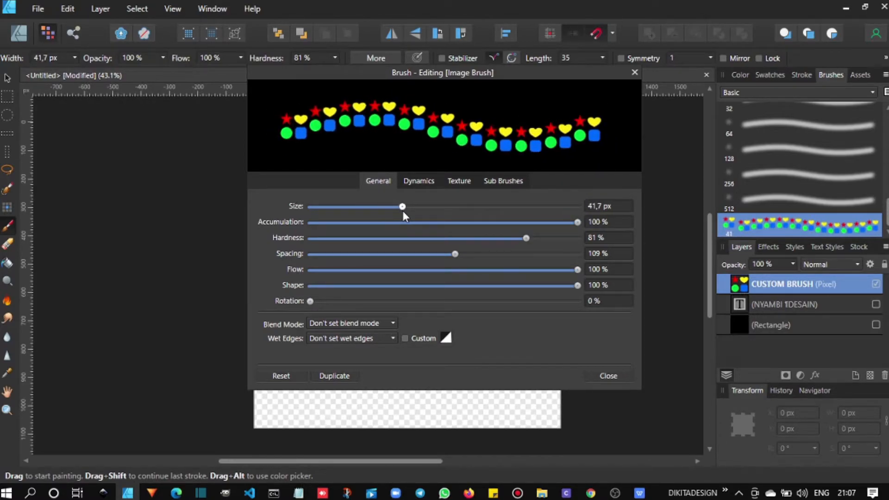
mouse_move(579, 222)
left_mouse_down()
mouse_move(497, 220)
mouse_move(616, 231)
left_mouse_up()
left_click_drag(457, 254, 471, 255)
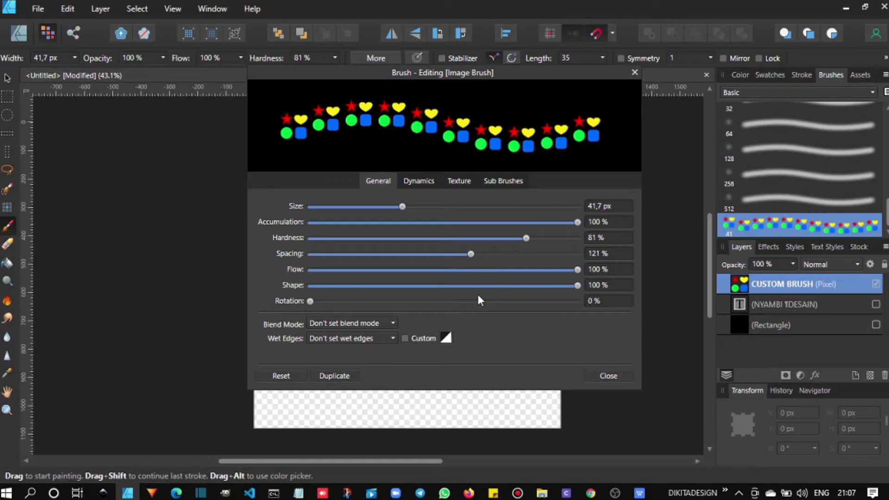
- Set the brush's accumulation jitter, flow jitter, scatter X and scatter Y controllers to Random, keeping the jitters at 0%, and close the brush editor
left_click(420, 181)
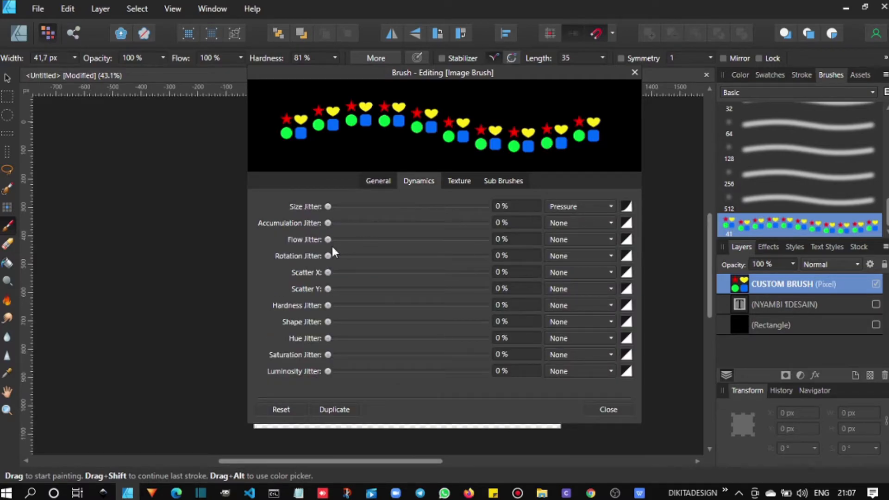
left_click_drag(329, 273, 311, 293)
left_click_drag(327, 206, 293, 242)
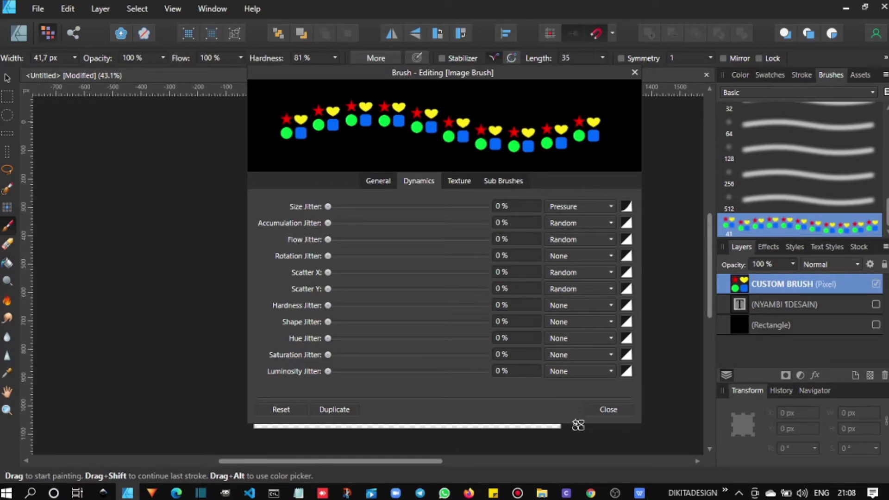
left_click(607, 409)
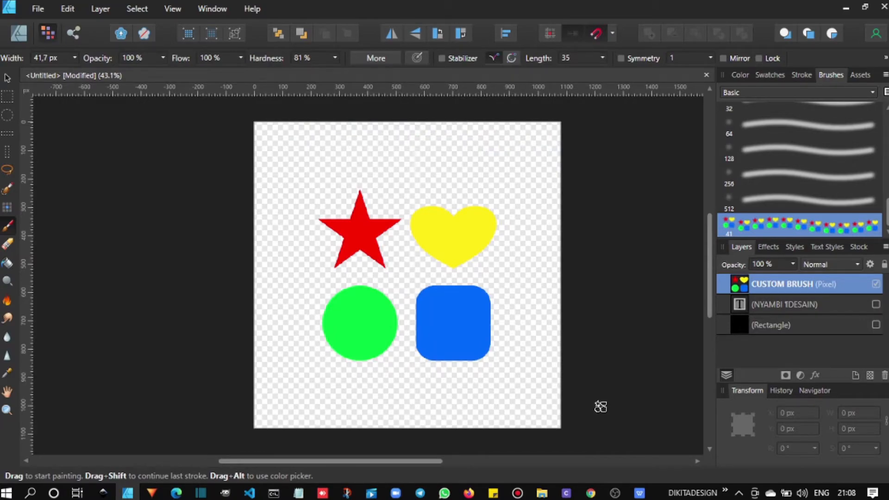
- Move the CUSTOM BRUSH pixel layer left off the artboard, to about X -670 px
left_click(7, 77)
left_click_drag(363, 227, 111, 198)
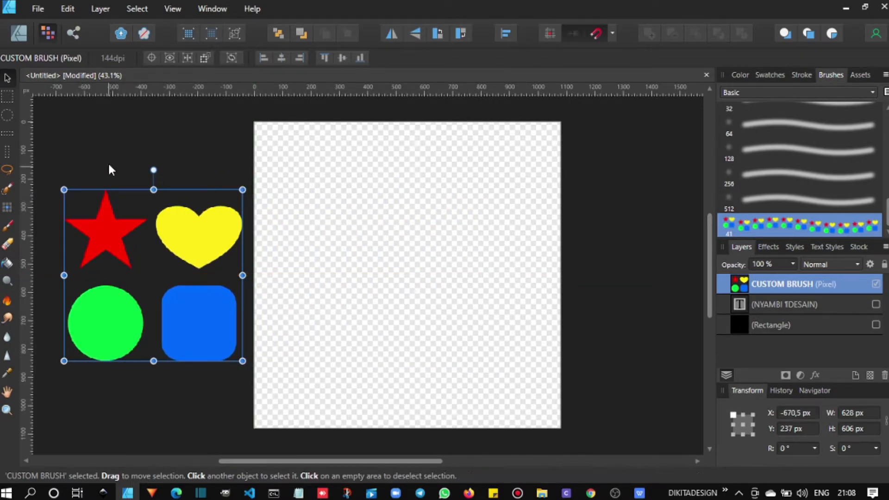
- Test the custom image brush with two wavy strokes across the empty artboard and delete the painted pixel layer
left_click(46, 176)
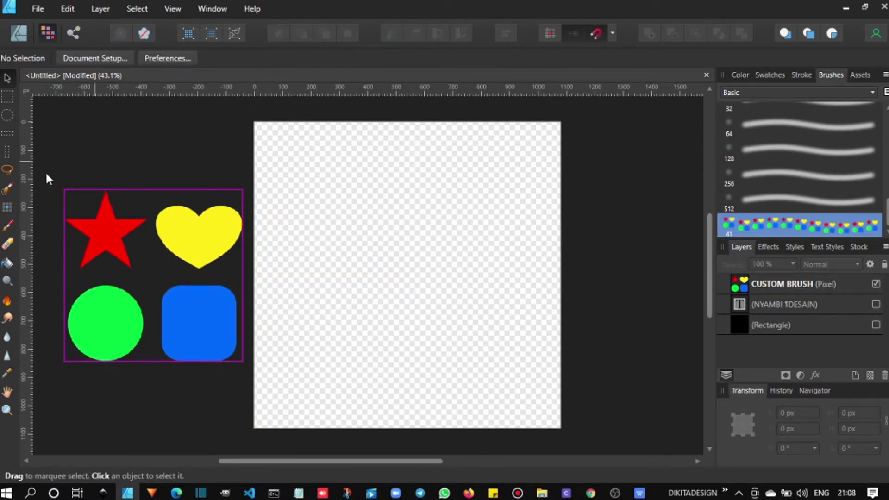
left_click(8, 227)
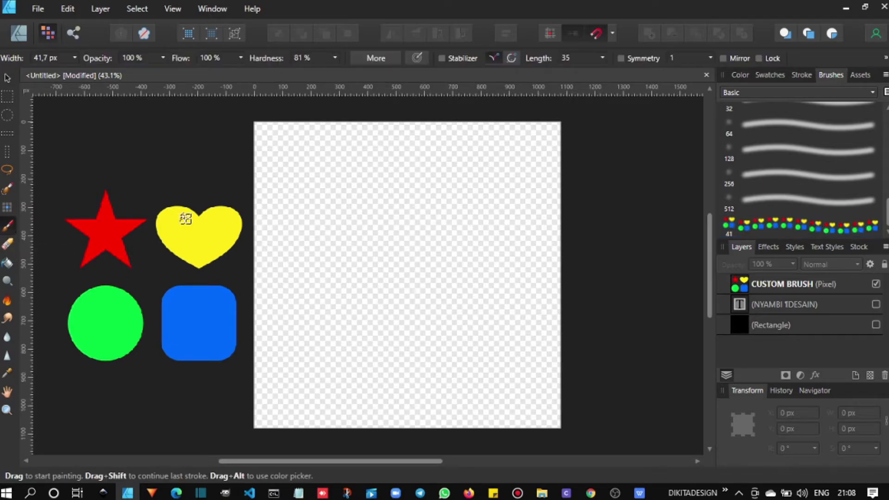
mouse_move(269, 206)
left_mouse_down()
mouse_move(340, 225)
mouse_move(459, 224)
mouse_move(528, 197)
left_mouse_up()
mouse_move(282, 252)
left_mouse_down()
mouse_move(323, 256)
mouse_move(381, 296)
mouse_move(446, 284)
mouse_move(498, 259)
mouse_move(533, 261)
left_mouse_up()
left_click(509, 174)
left_click(504, 121)
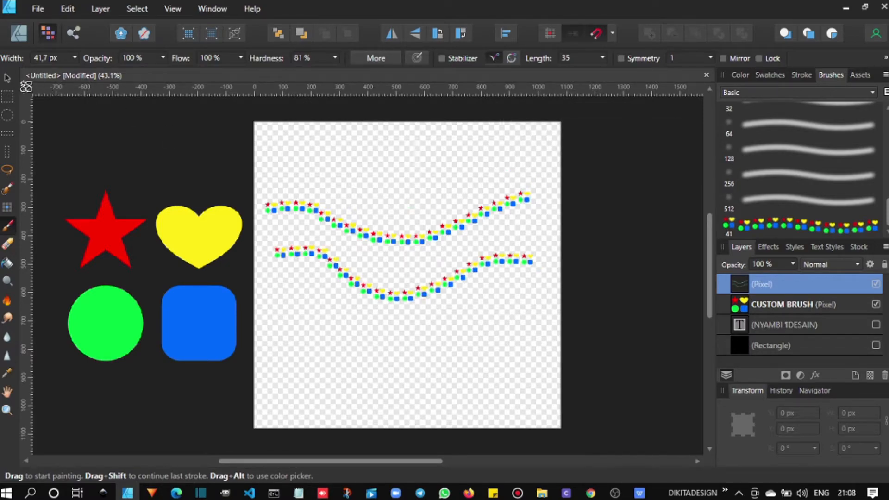
key("ctrl+z")
left_click(8, 78)
key("Delete")
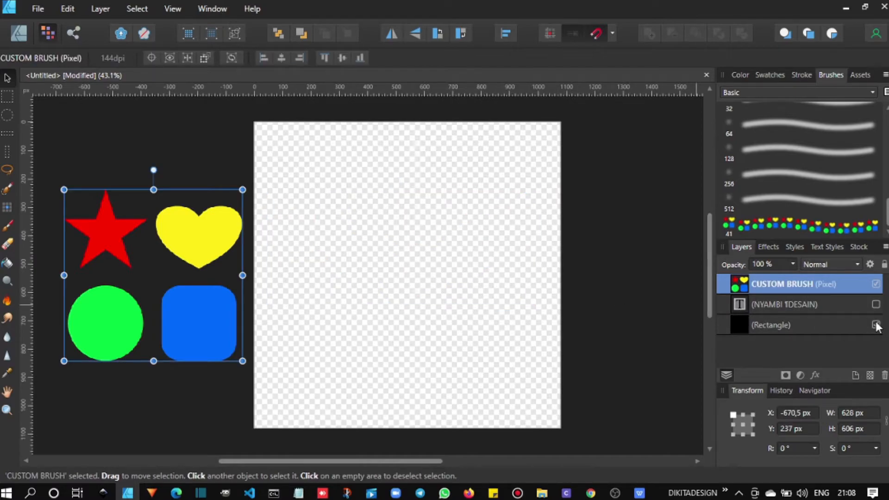
- Show the hidden black rectangle and NYAMBI DESAIN text layers, and recolor the text fill to black
left_click(876, 325)
left_click(876, 304)
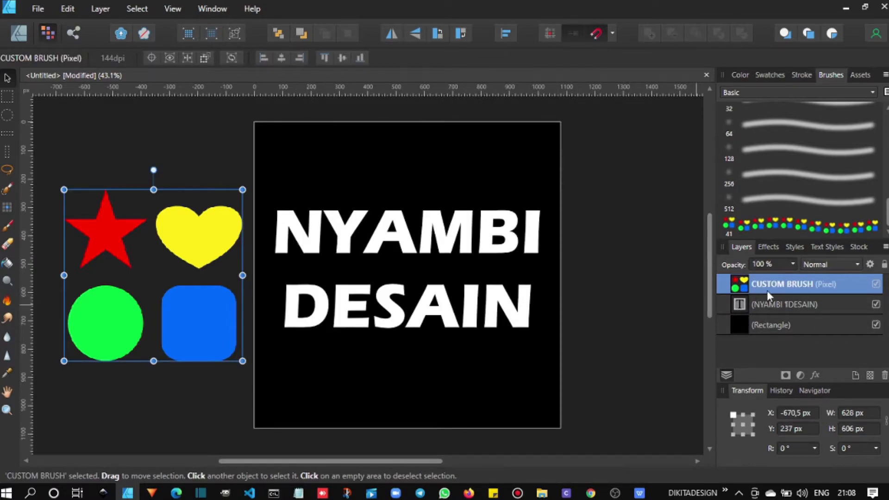
left_click(628, 273)
left_click(481, 243)
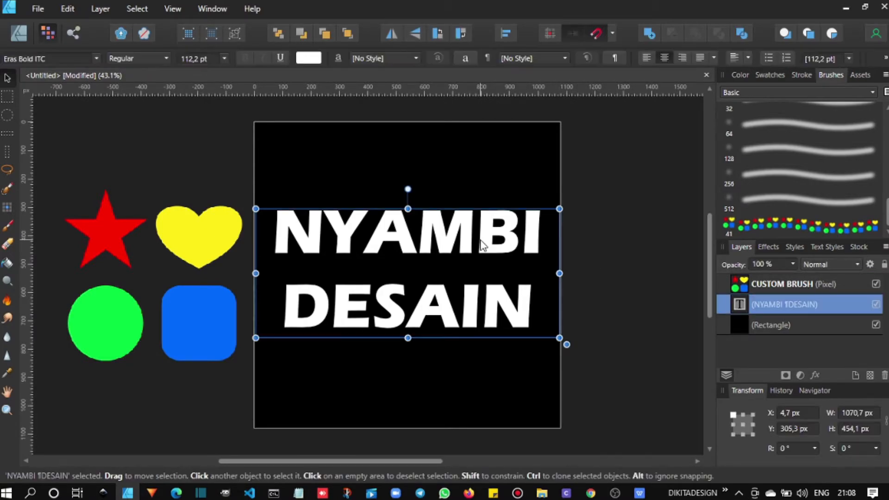
left_click(740, 74)
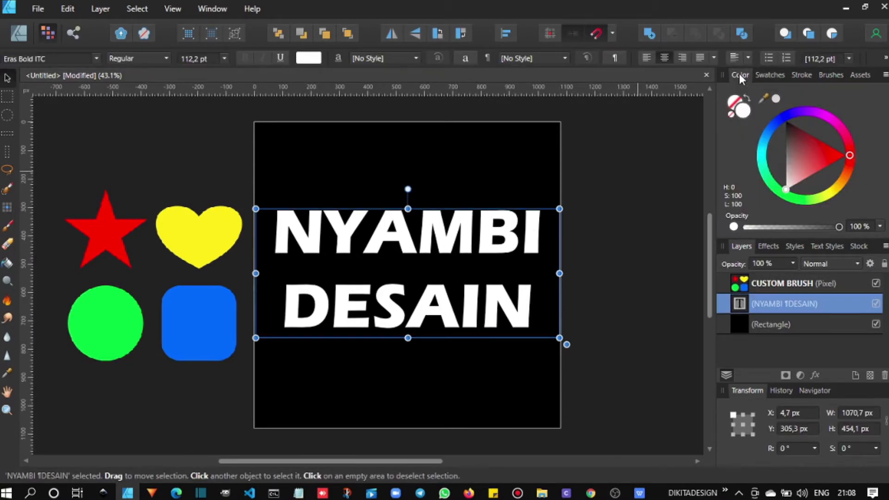
left_click(787, 147)
left_click_drag(789, 134, 791, 97)
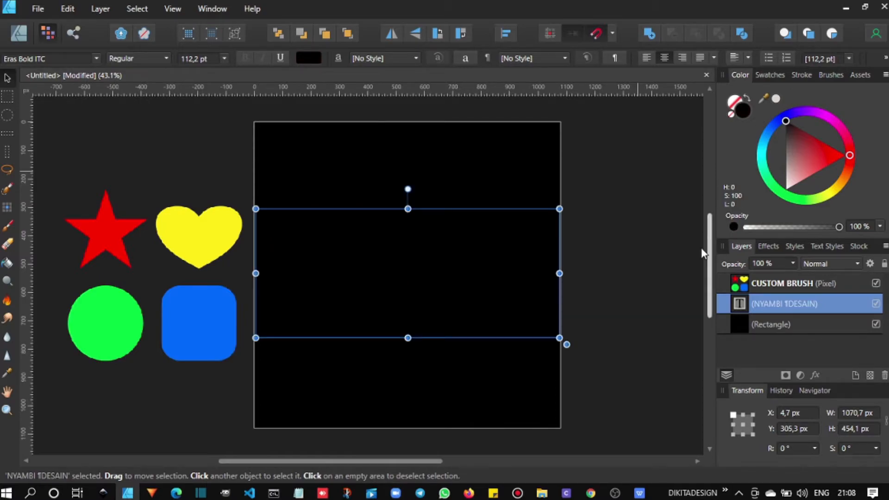
- Paint over the NYAMBI line with the custom image brush, clipped inside the text layer, until its letters are filled with the colored shapes
left_click(9, 227)
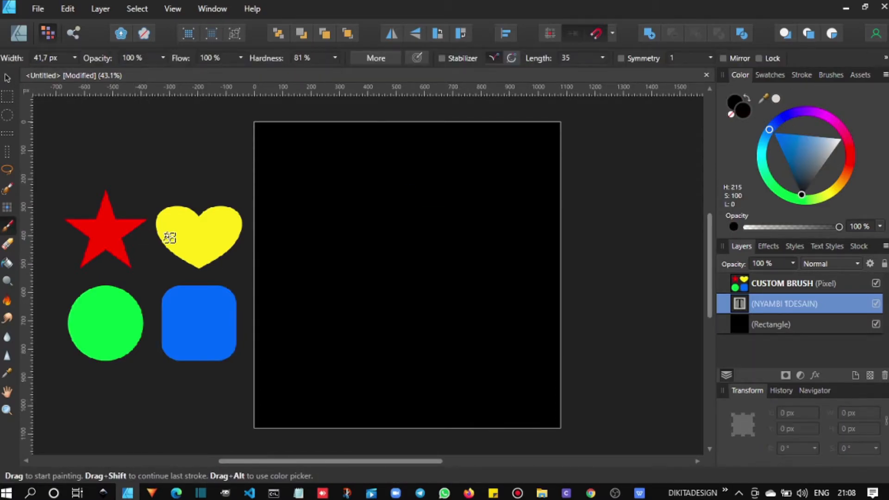
mouse_move(245, 180)
left_mouse_down()
mouse_move(313, 221)
mouse_move(569, 216)
left_mouse_up()
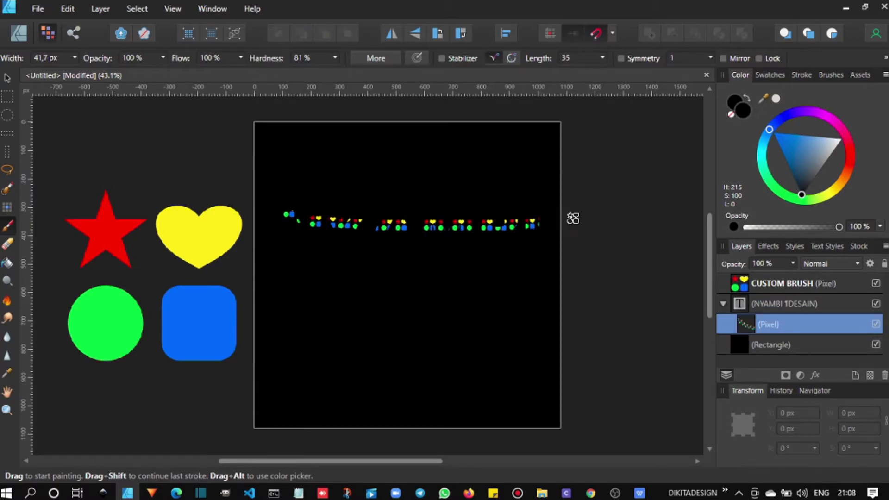
mouse_move(277, 220)
left_mouse_down()
mouse_move(316, 235)
mouse_move(385, 240)
mouse_move(569, 236)
left_mouse_up()
mouse_move(269, 237)
left_mouse_down()
mouse_move(295, 242)
mouse_move(360, 257)
mouse_move(563, 253)
left_mouse_up()
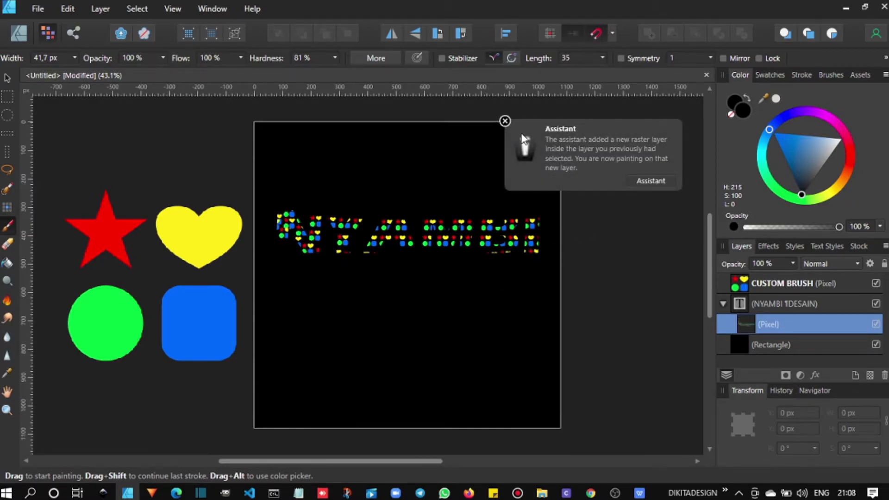
left_click(505, 121)
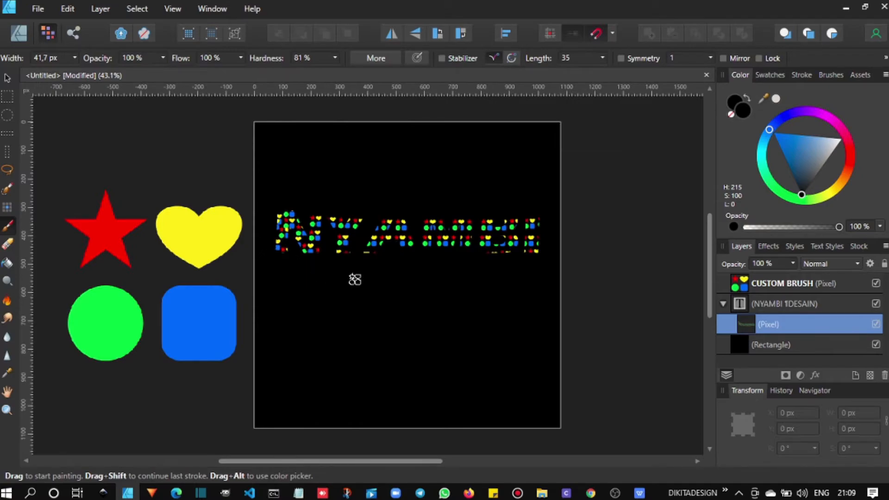
mouse_move(548, 260)
left_mouse_down()
mouse_move(426, 250)
mouse_move(263, 255)
left_mouse_up()
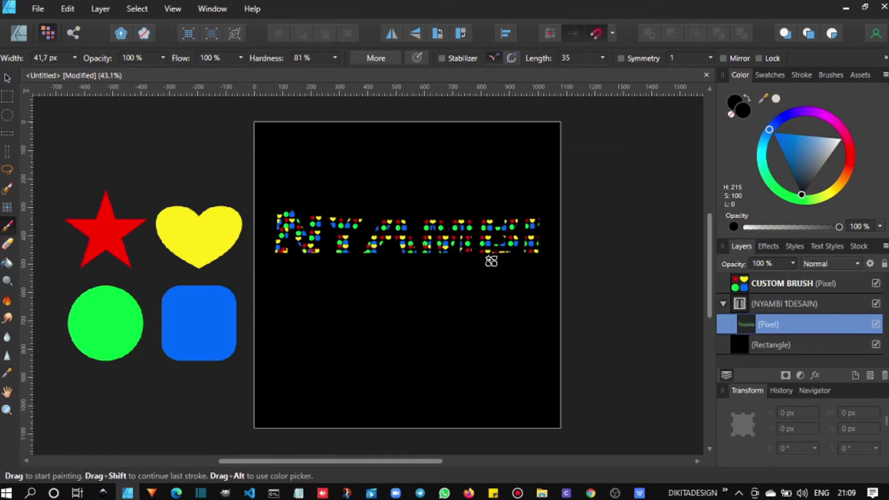
mouse_move(546, 218)
left_mouse_down()
mouse_move(279, 206)
mouse_move(572, 221)
mouse_move(556, 289)
mouse_move(561, 259)
mouse_move(546, 233)
mouse_move(378, 236)
left_mouse_up()
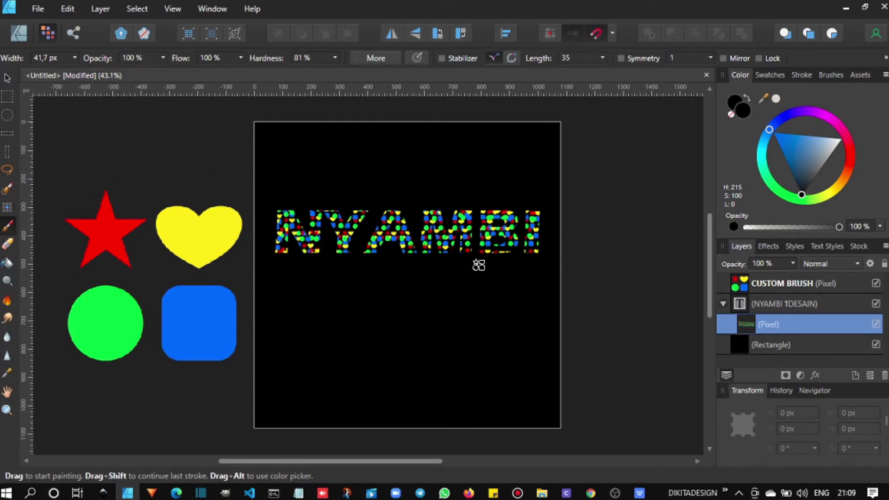
- Paint over the DESAIN line with the custom image brush until its letters are filled, and deselect the pixel layer
mouse_move(368, 291)
left_mouse_down()
mouse_move(267, 291)
mouse_move(520, 292)
left_mouse_up()
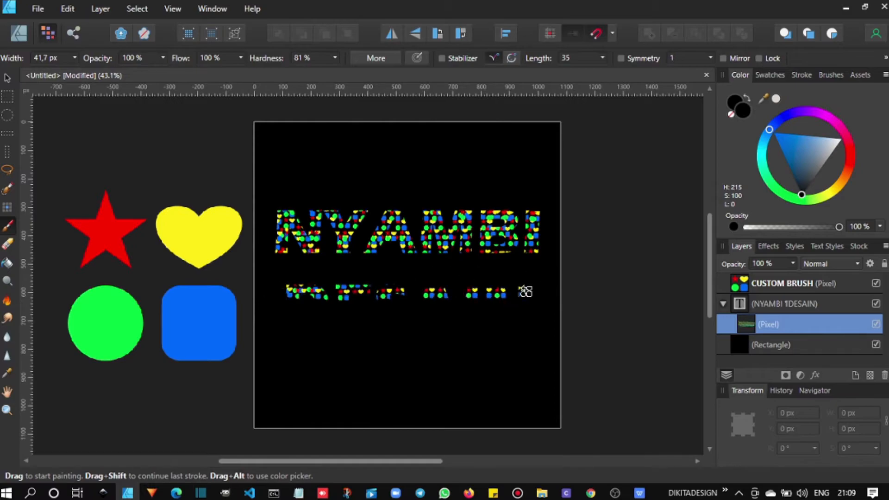
mouse_move(339, 293)
left_mouse_down()
mouse_move(320, 305)
mouse_move(556, 315)
mouse_move(270, 314)
mouse_move(283, 339)
mouse_move(289, 328)
mouse_move(382, 326)
mouse_move(271, 323)
mouse_move(550, 332)
left_mouse_up()
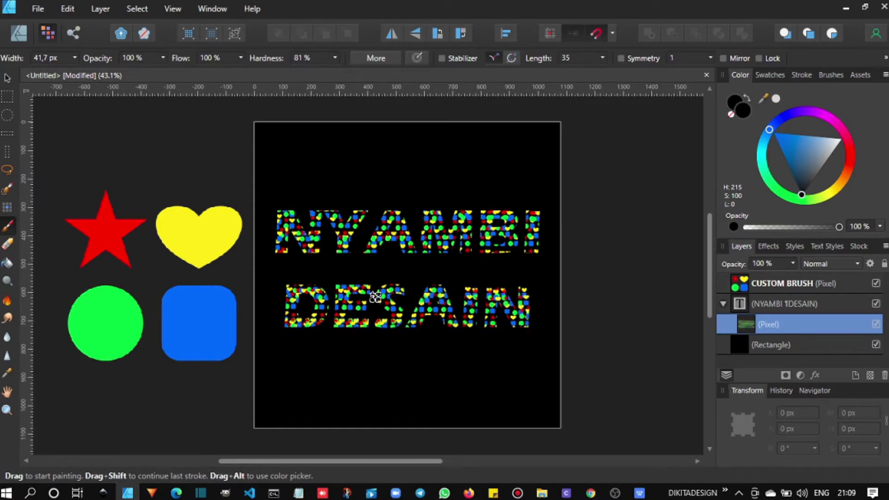
mouse_move(303, 302)
left_mouse_down()
mouse_move(376, 328)
mouse_move(550, 330)
mouse_move(267, 335)
left_mouse_up()
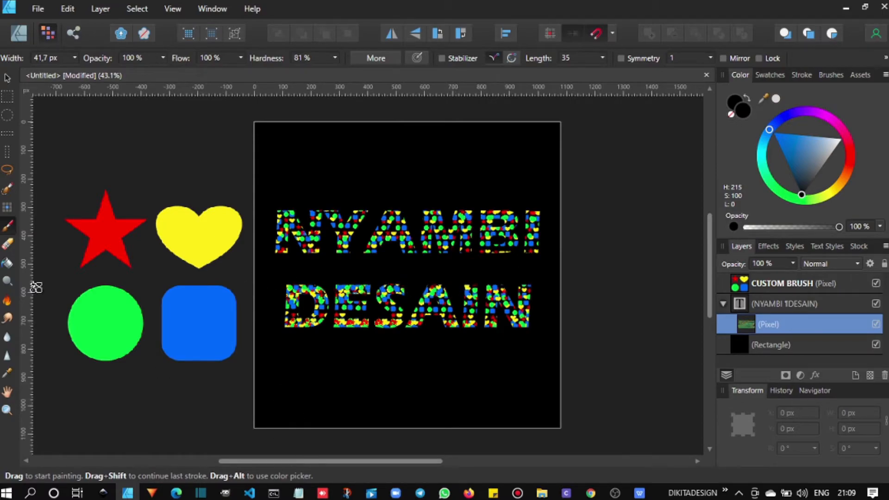
left_click(7, 77)
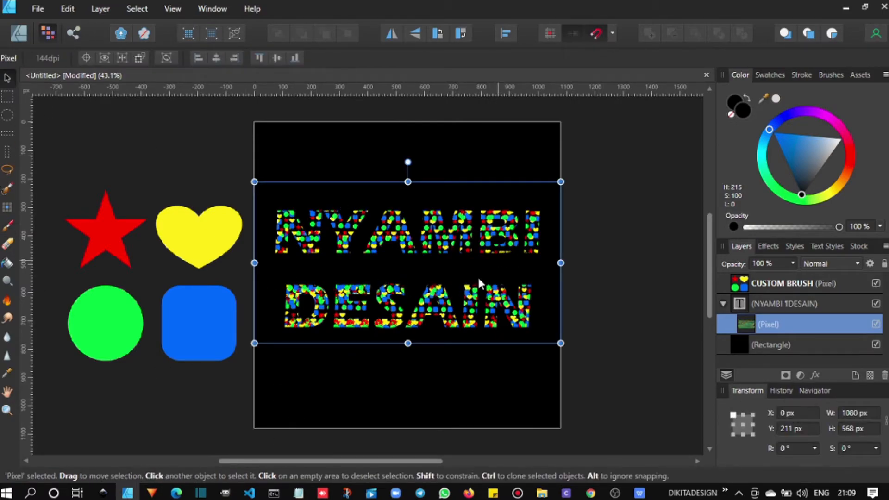
left_click(577, 278)
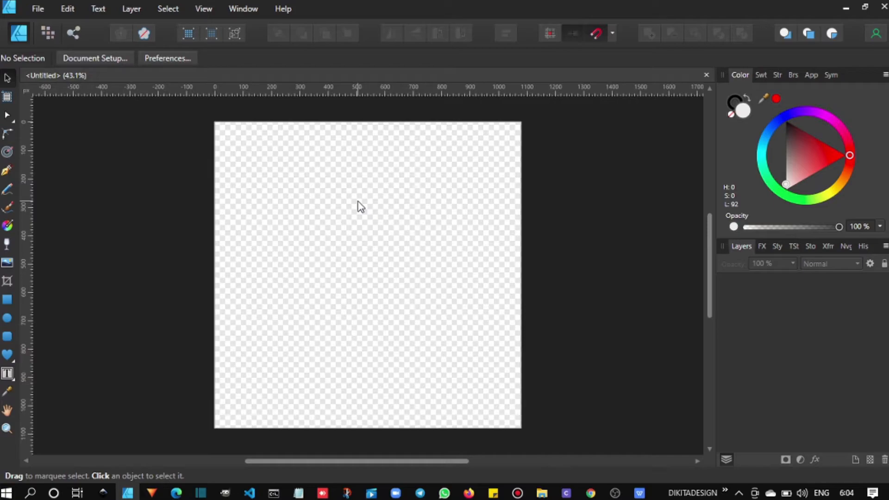
- Place JALANAN.png from the FOOTAGE_LINK folder into the new document, aligned so it covers the whole artboard
left_click(542, 493)
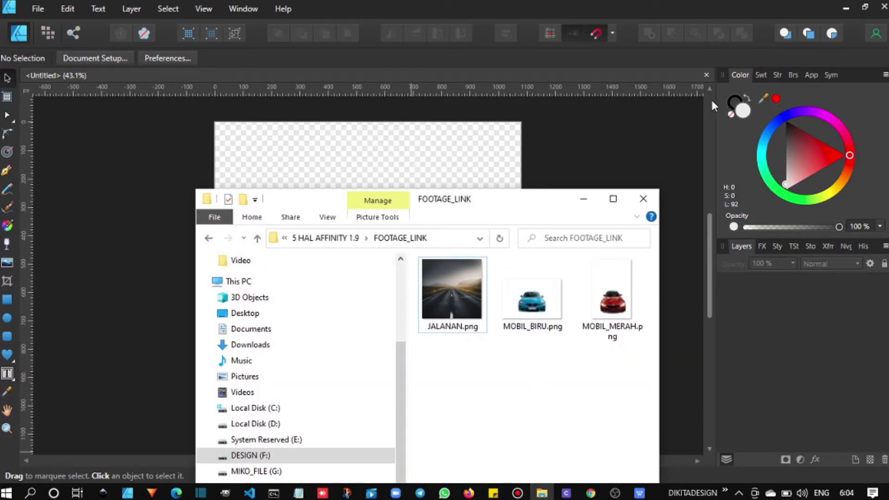
left_click_drag(522, 201, 753, 69)
left_click_drag(685, 153, 354, 241)
left_click_drag(374, 275, 241, 158)
- Place MOBIL_BIRU.png from the FOOTAGE_LINK folder, scale it to about 84%, center it at the artboard's bottom edge and deselect it
left_click(542, 494)
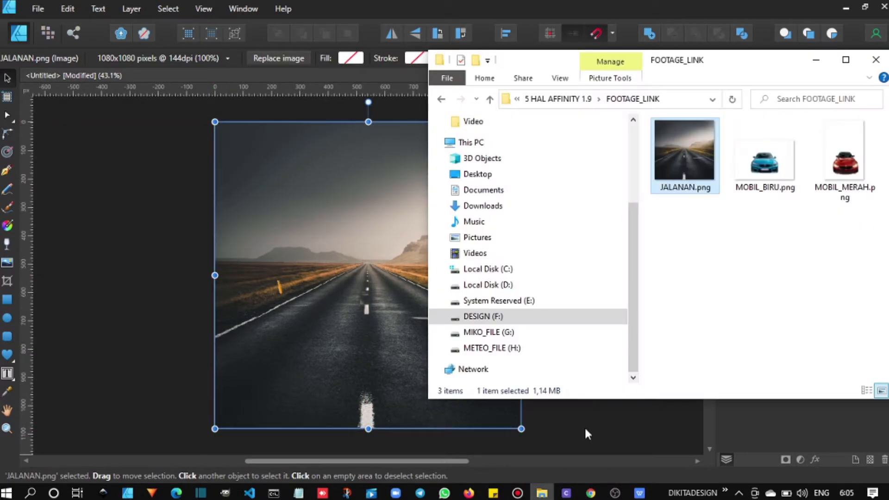
left_click_drag(770, 140, 337, 298)
left_click(816, 59)
left_click_drag(505, 429, 371, 339)
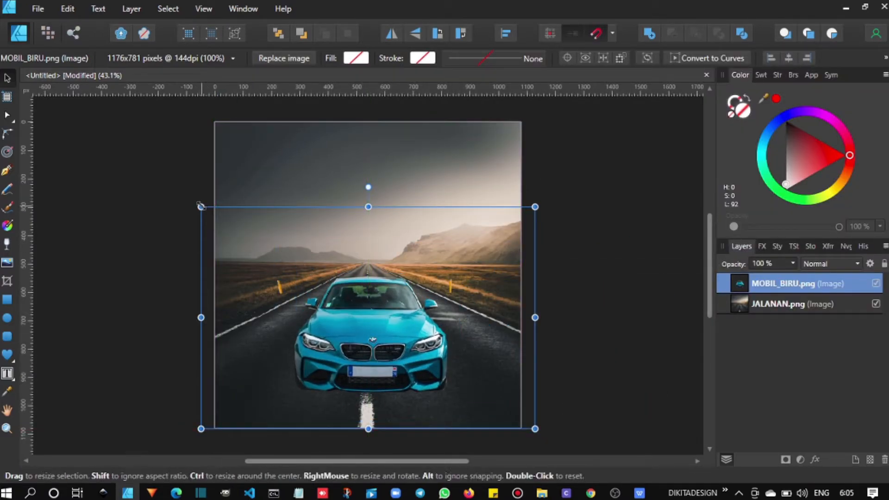
left_click_drag(535, 429, 508, 422)
left_click_drag(385, 357, 385, 364)
left_click(563, 344)
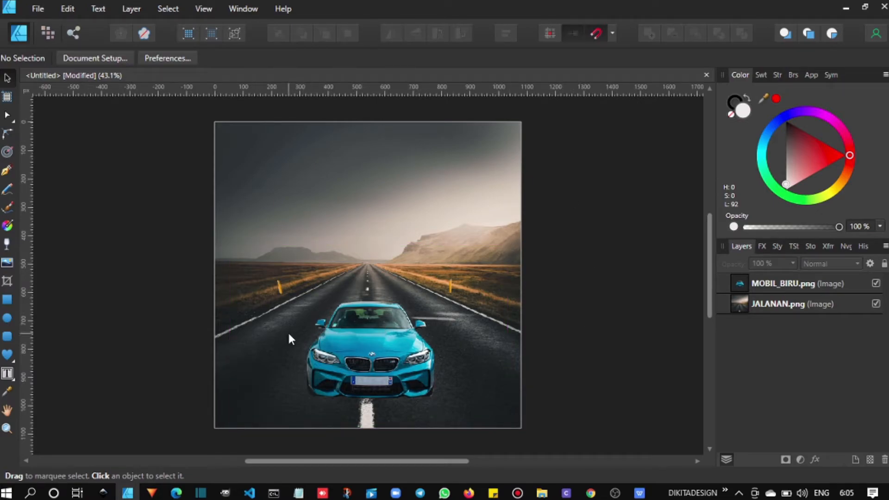
- In the Resource Manager, change the placement of both JALANAN.png and MOBIL_BIRU.png from embedded to linked
left_click(202, 8)
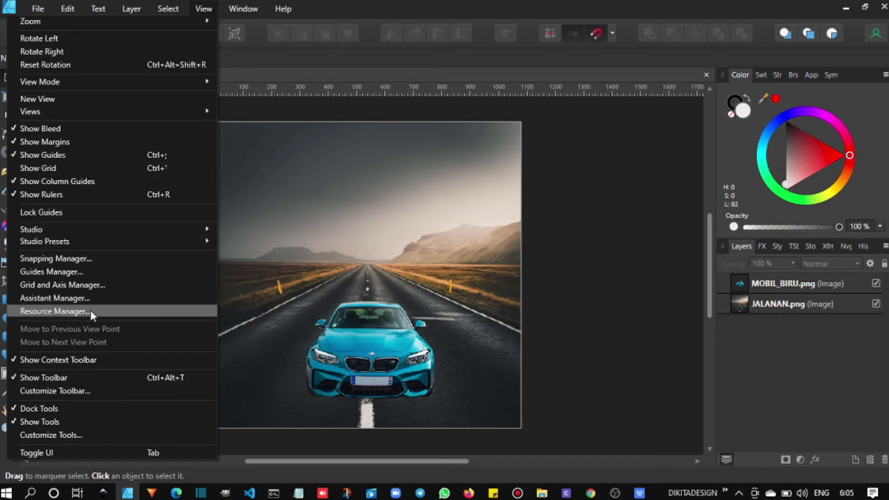
left_click(110, 310)
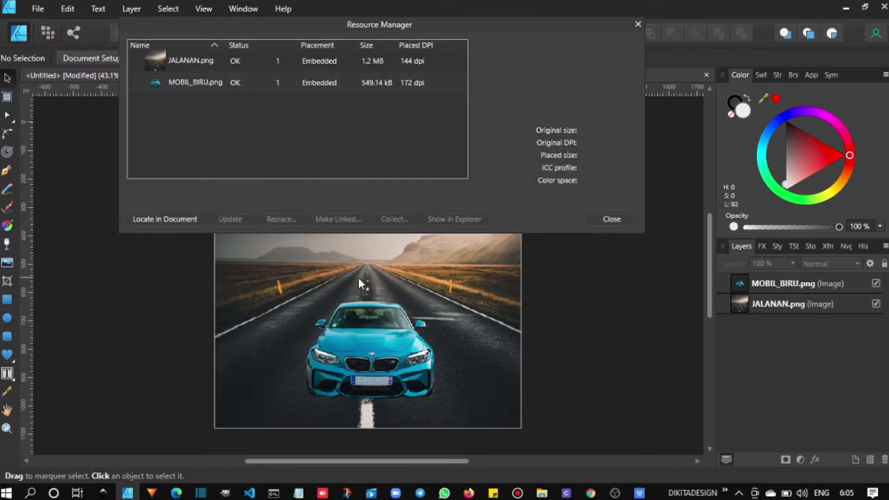
left_click(240, 59)
left_click(229, 81)
left_click(244, 60)
left_click(245, 82)
left_click(254, 62)
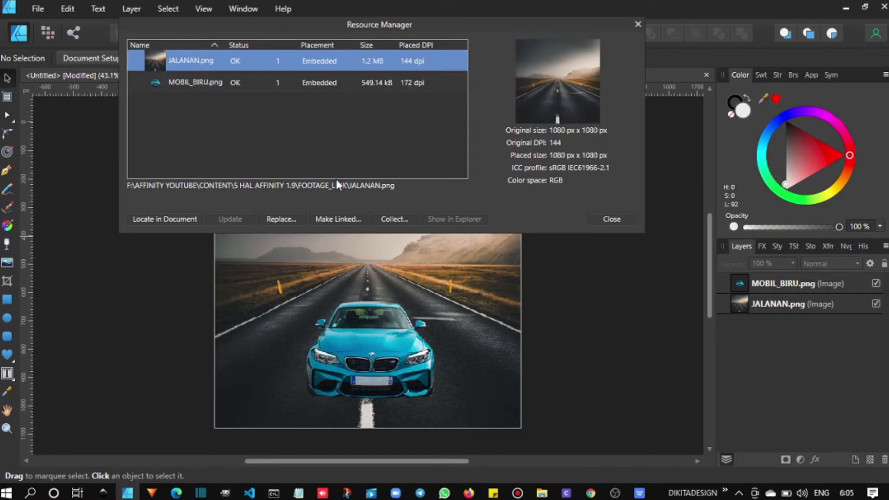
left_click(239, 81, "shift")
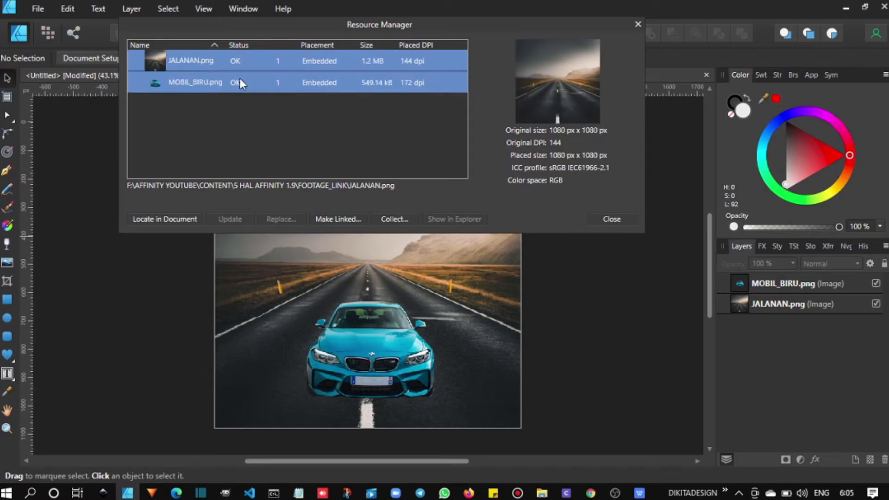
left_click(346, 220)
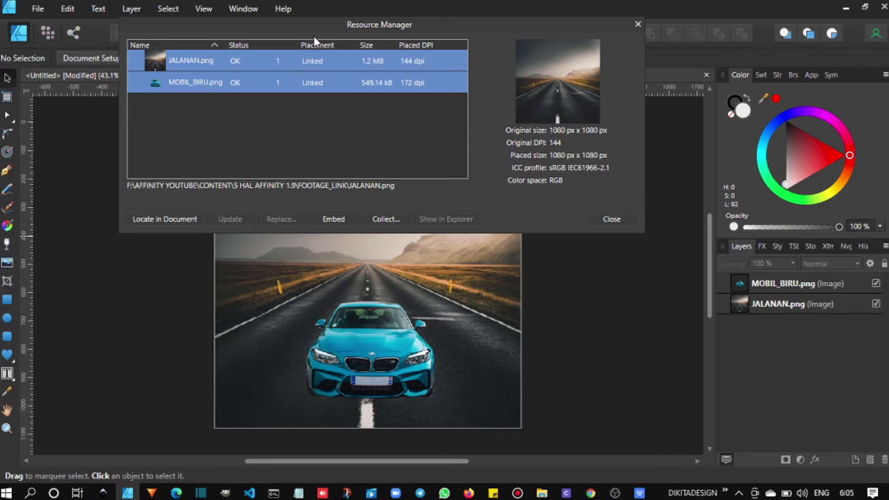
- Check the placement of both linked images and show the JALANAN.png source file in its folder, closing the folder window after viewing it
left_click(319, 82)
left_click(321, 66)
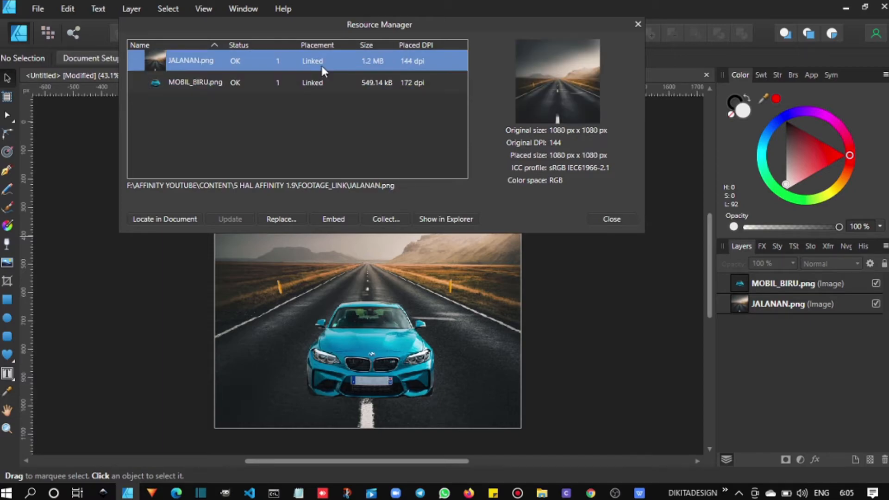
left_click(322, 75)
left_click(322, 59)
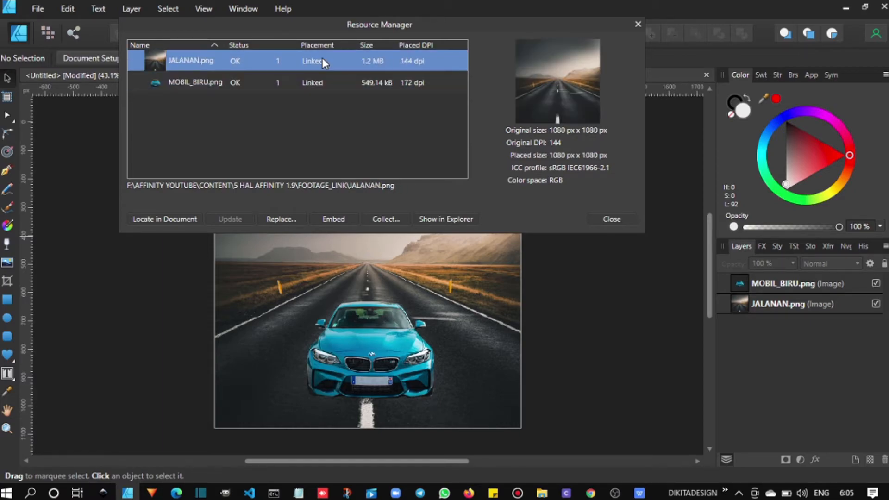
left_click(458, 219)
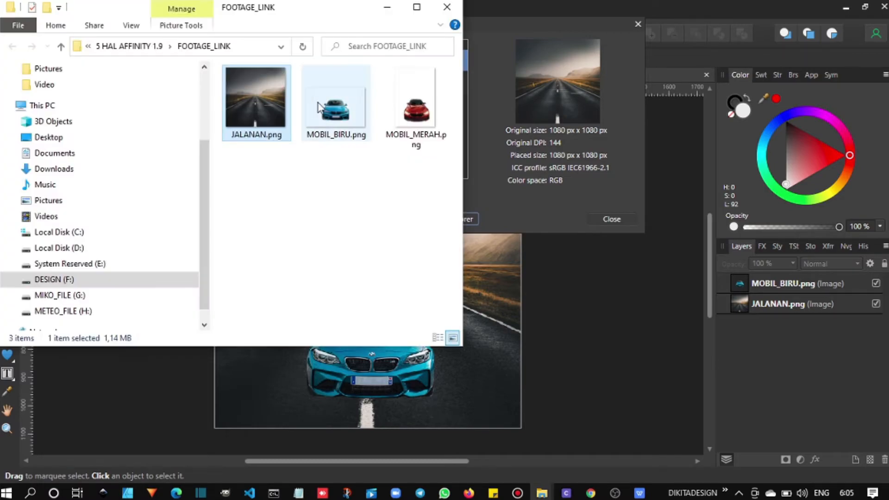
left_click(320, 107)
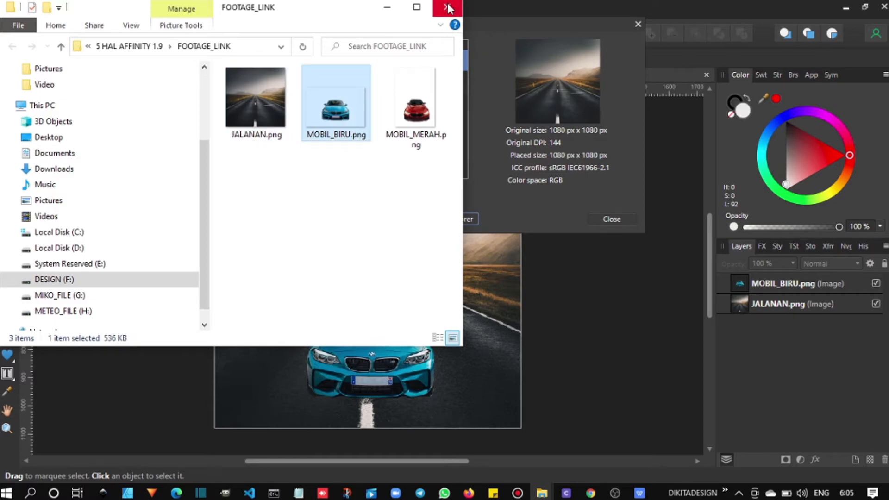
left_click(447, 8)
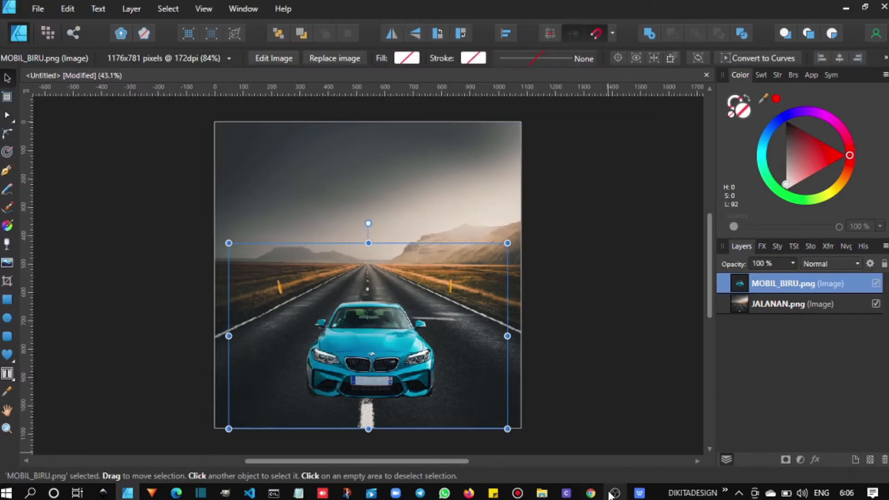
- In the Resource Manager, replace the linked MOBIL_BIRU.png with MOBIL_MERAH.png from the FOOTAGE_LINK folder, keeping it as a linked picture
mouse_move(618, 493)
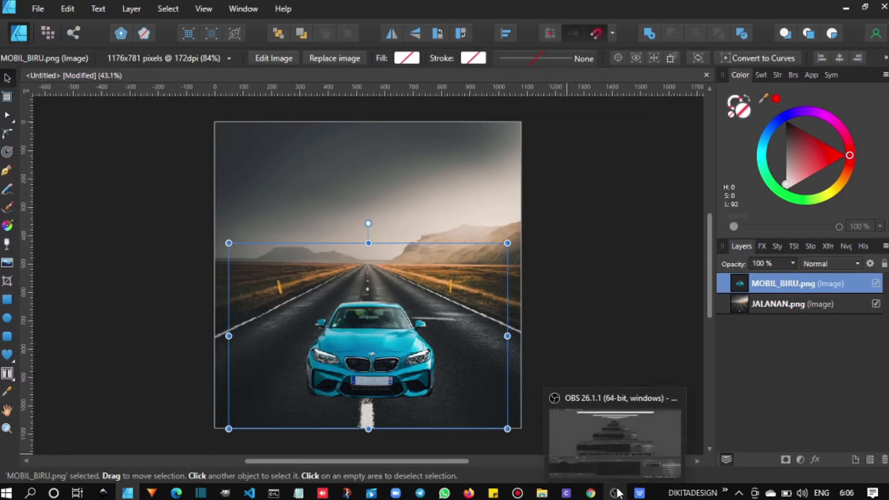
left_click(202, 9)
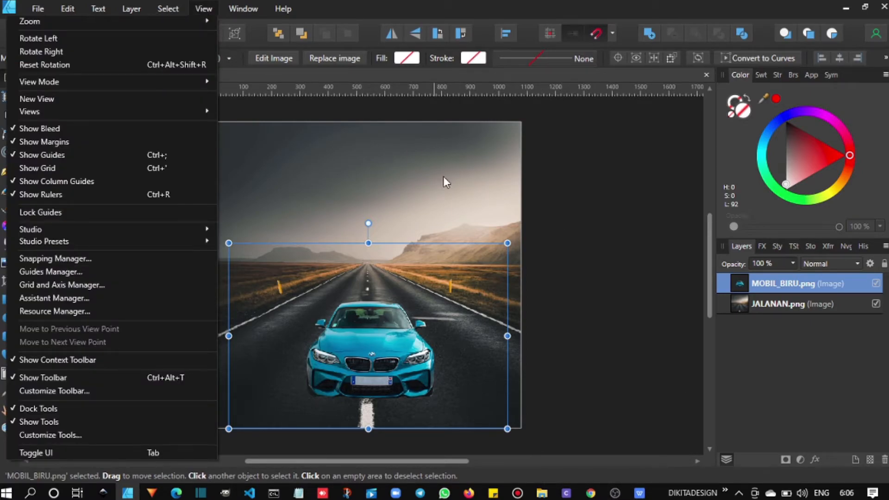
left_click(565, 251)
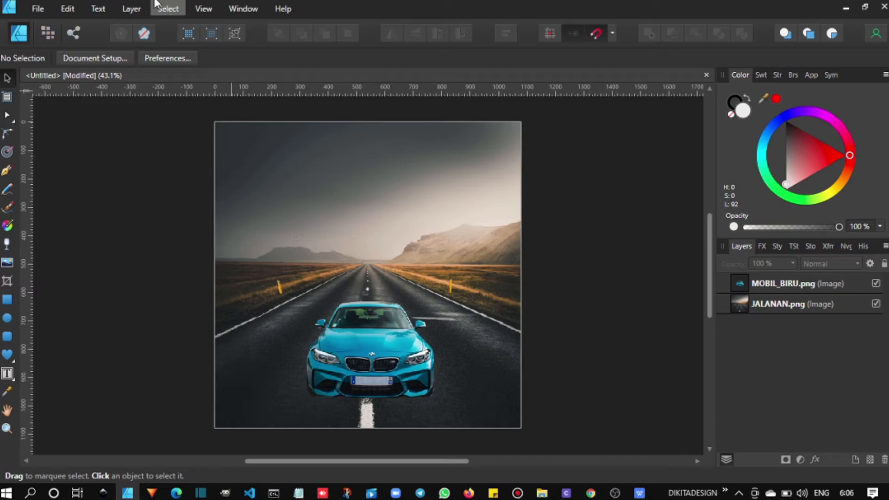
left_click(200, 8)
mouse_move(167, 9)
mouse_move(203, 6)
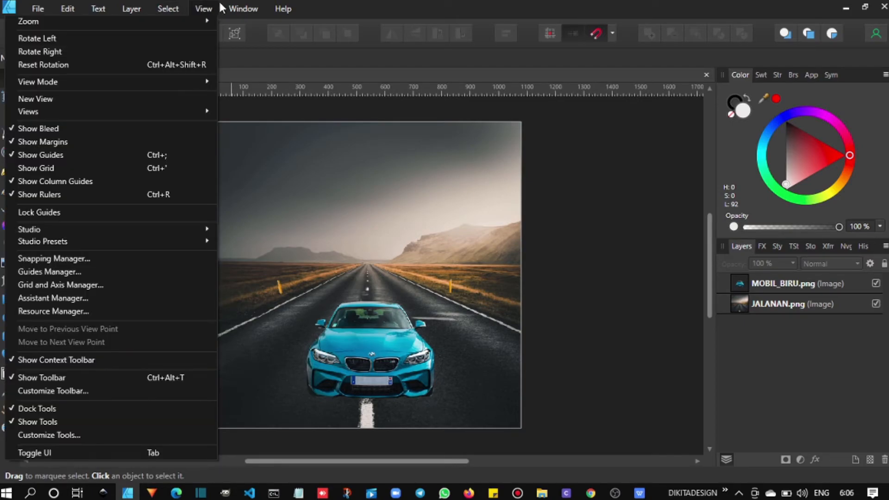
left_click(128, 311)
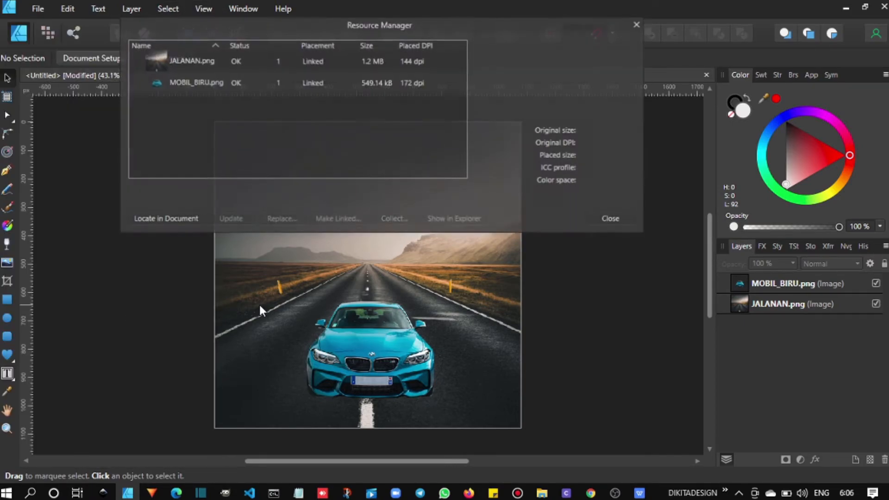
left_click(180, 85)
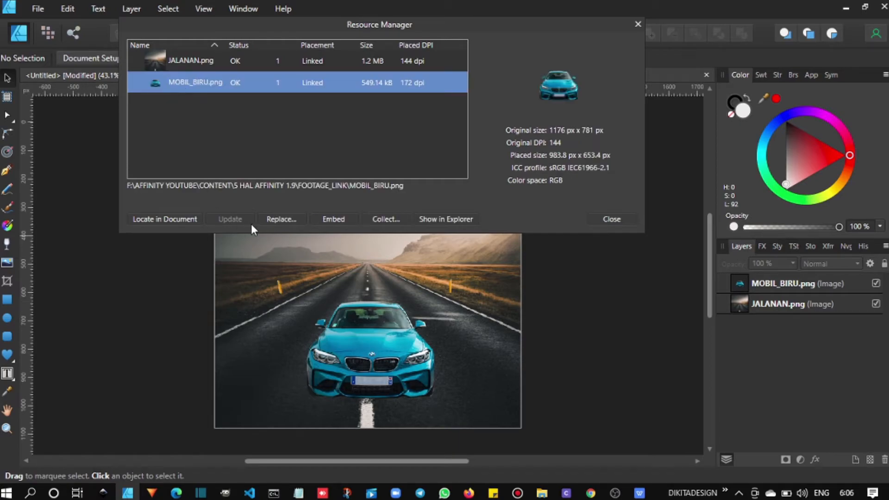
left_click(270, 218)
left_click(407, 175)
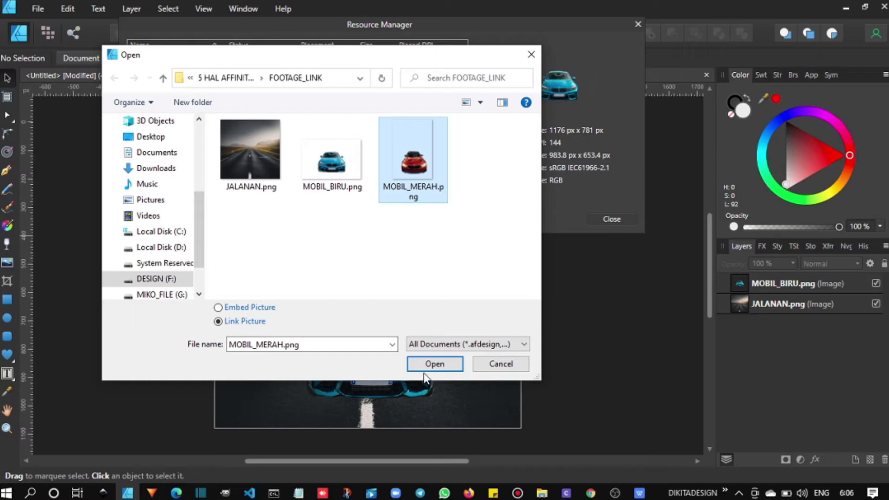
left_click(434, 364)
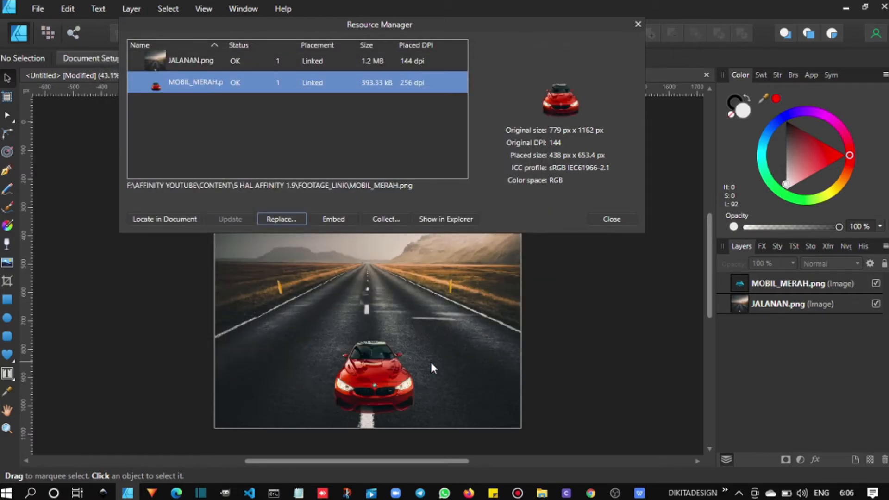
- Enlarge the red car image to about 83%, position it on the road near the artboard's bottom, close the Resource Manager and deselect it
left_click(387, 365)
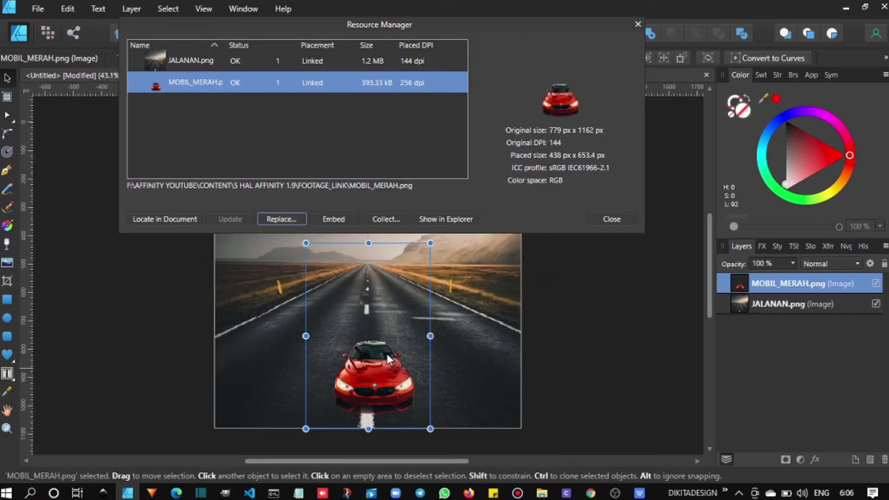
left_click_drag(387, 366, 373, 339)
left_click_drag(418, 402, 466, 434)
left_click_drag(403, 384, 402, 372)
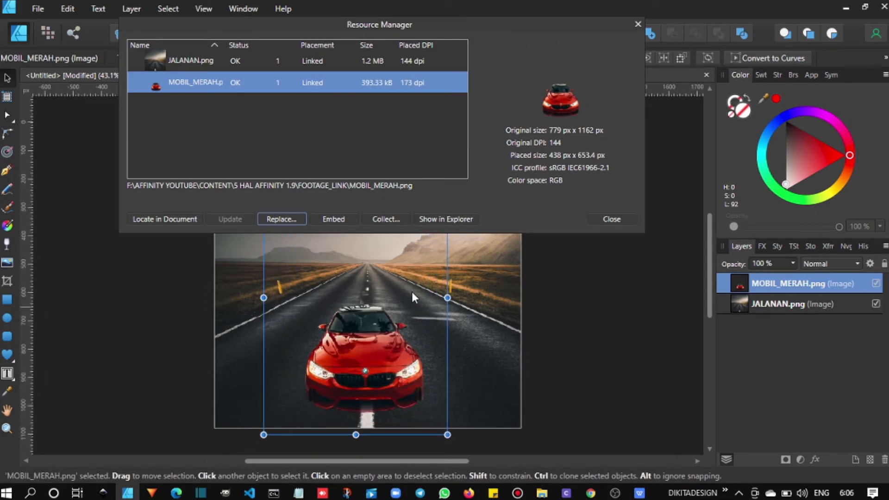
left_click(593, 221)
left_click(520, 301)
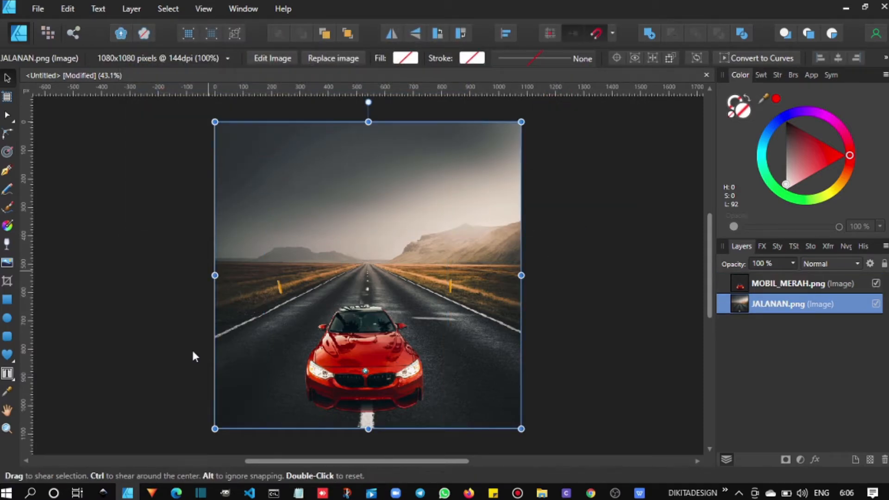
left_click(184, 230)
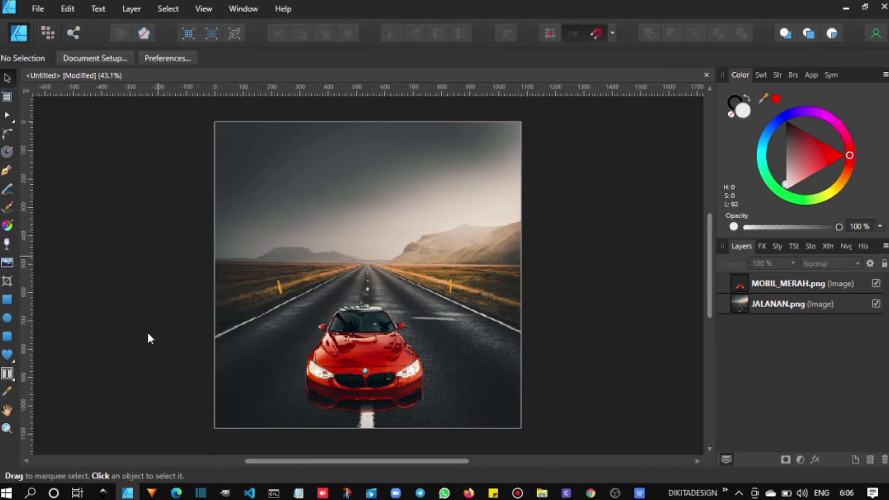
left_click(406, 364)
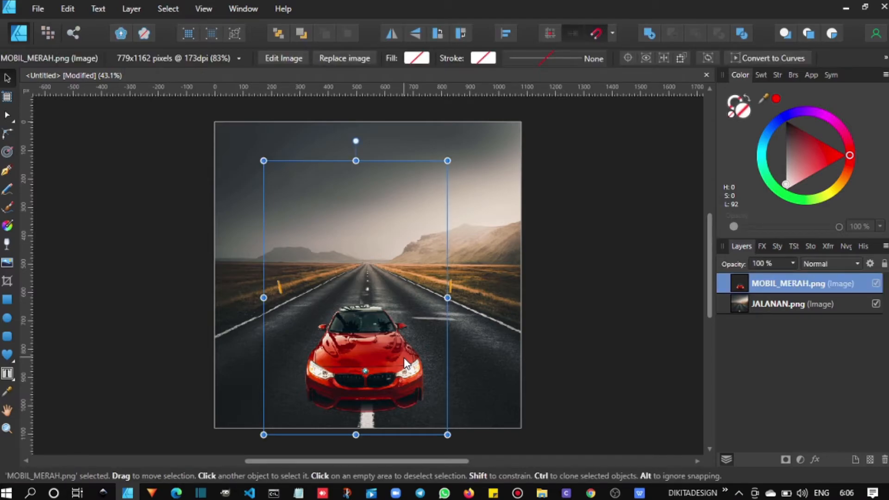
left_click(546, 322)
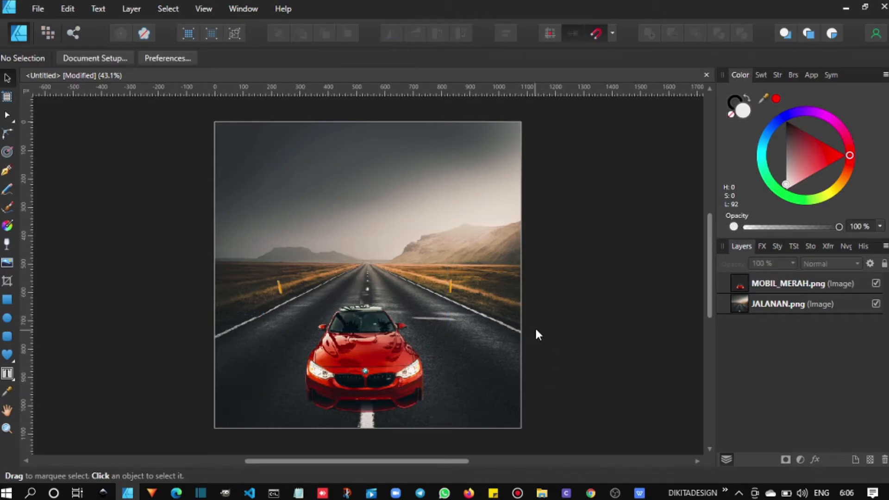
- Collect the linked MOBIL_MERAH.png into a new FOTO folder inside FOOTAGE_LINK and show the collected file in its folder
left_click(202, 9)
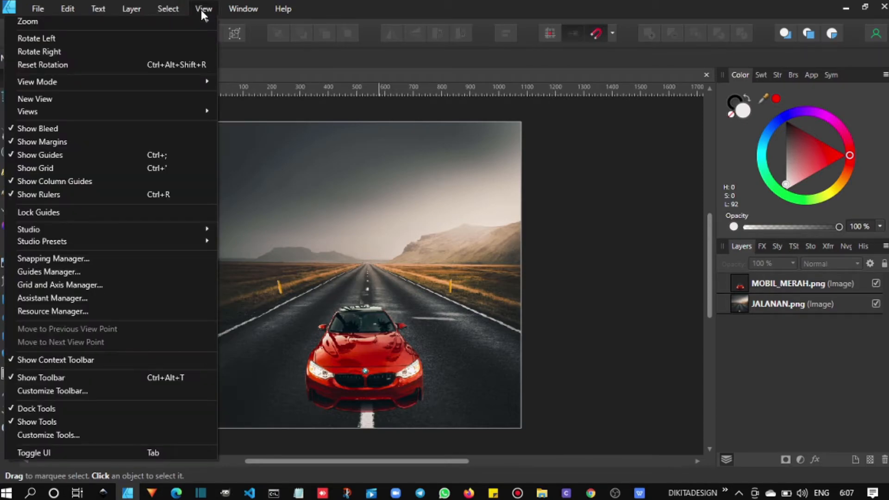
left_click(148, 311)
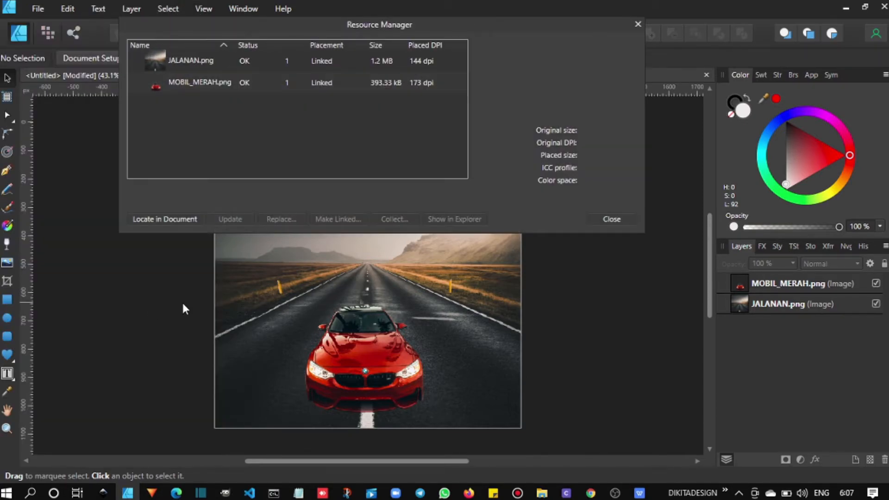
left_click(244, 62)
left_click(233, 82)
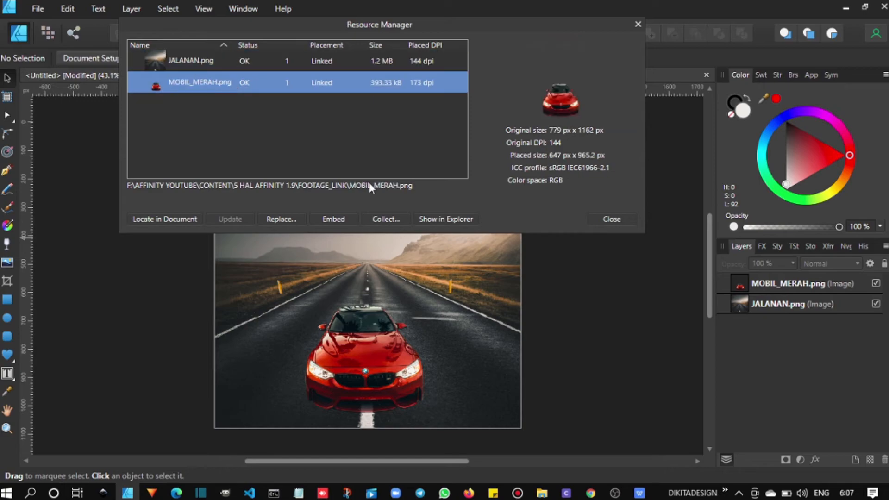
left_click(384, 219)
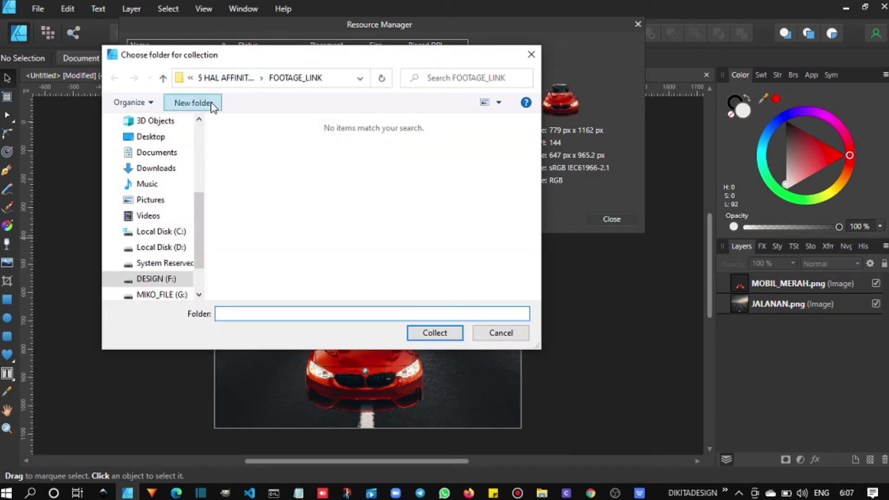
type("FOTO")
key("Return")
left_click(433, 332)
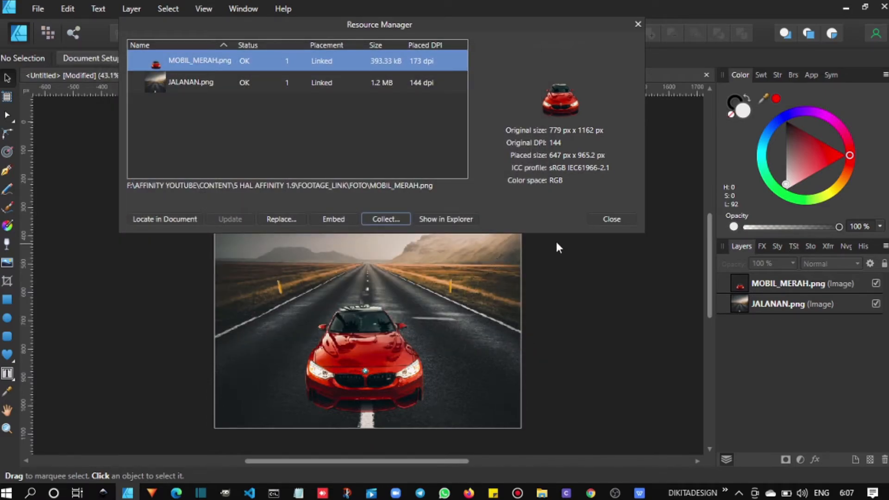
left_click(435, 217)
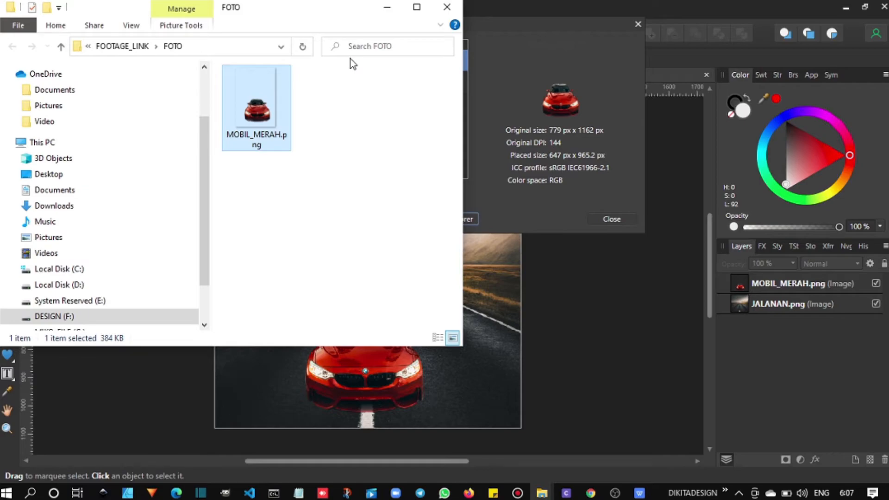
key("alt+Tab")
- Collect JALANAN.png and MOBIL_MERAH.png together into the FOTO folder and view the collected files there
left_click(321, 83)
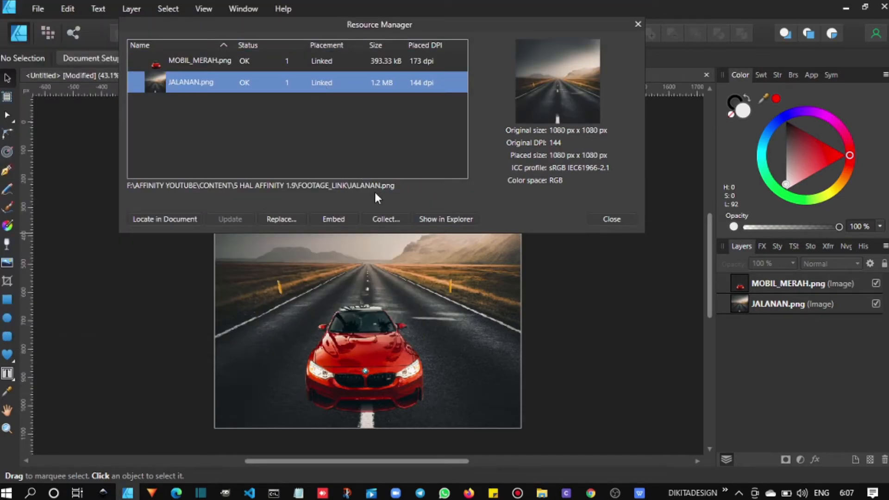
left_click(338, 61, "shift")
left_click(380, 221)
left_click(275, 78)
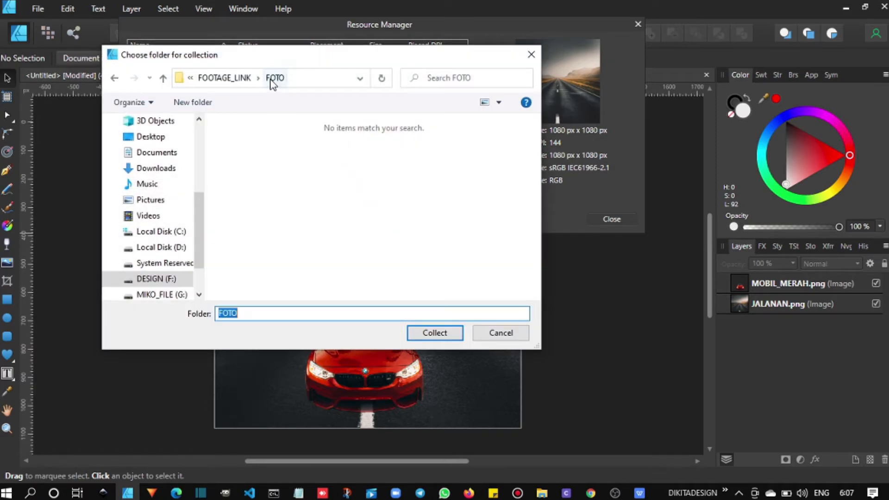
left_click(432, 333)
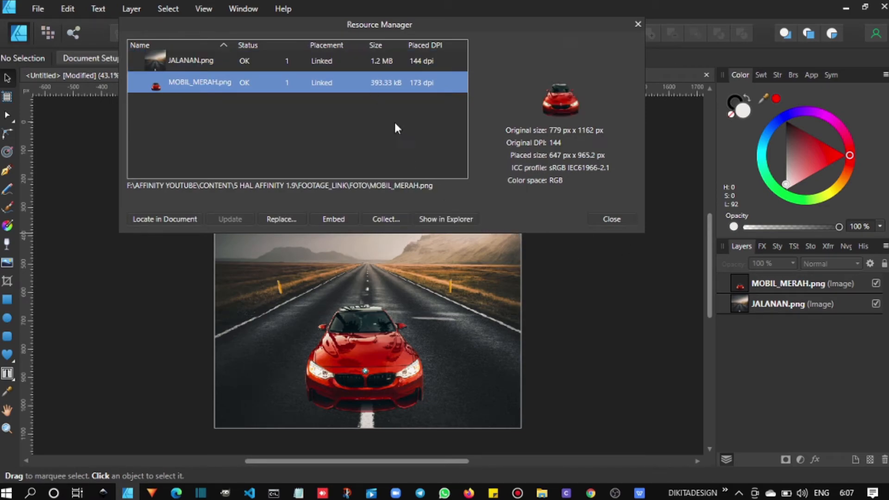
left_click(455, 218)
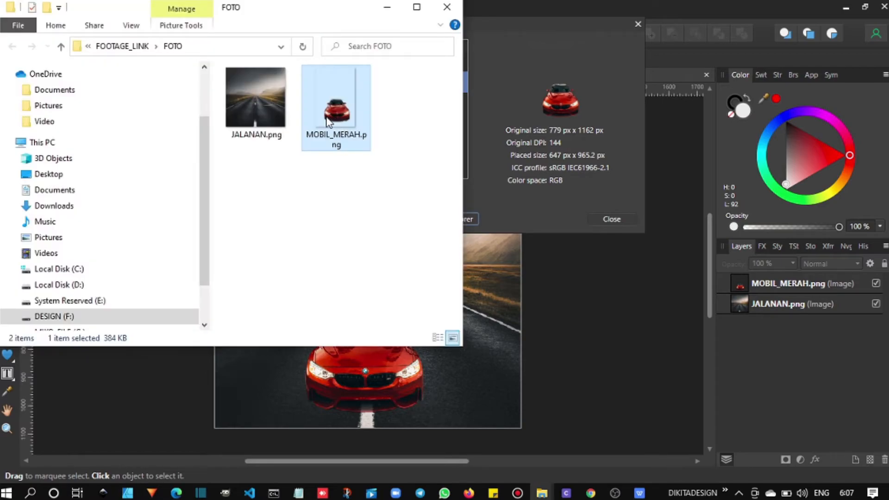
left_click(387, 7)
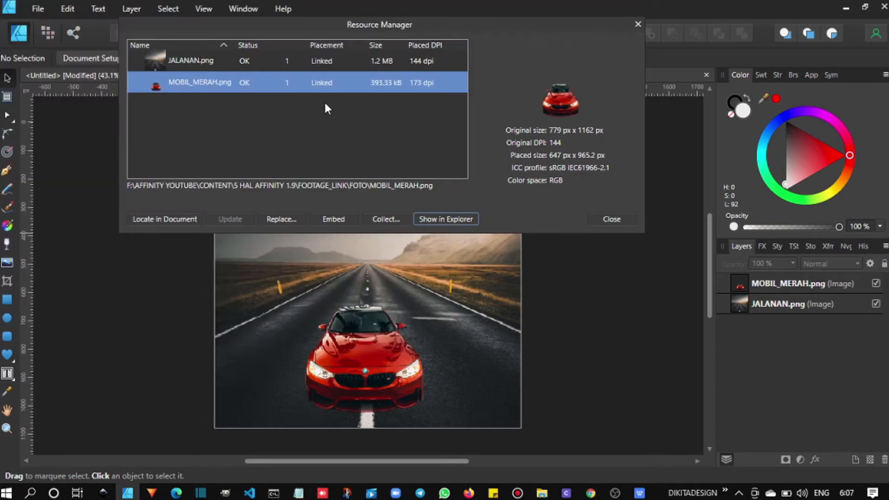
- Locate MOBIL_MERAH.png in the document, check the file paths of both linked images, close the Resource Manager and clear the selection
left_click(291, 67)
left_click(290, 82)
left_click(176, 219)
left_click(267, 65)
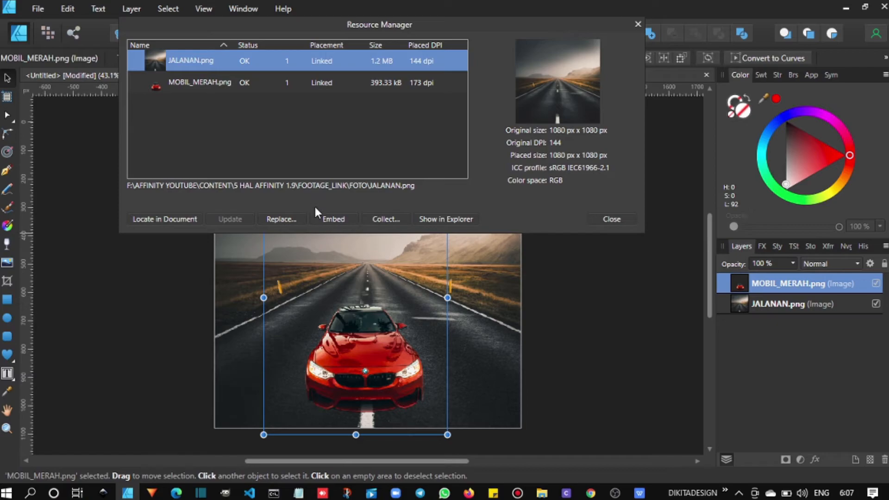
left_click(294, 83)
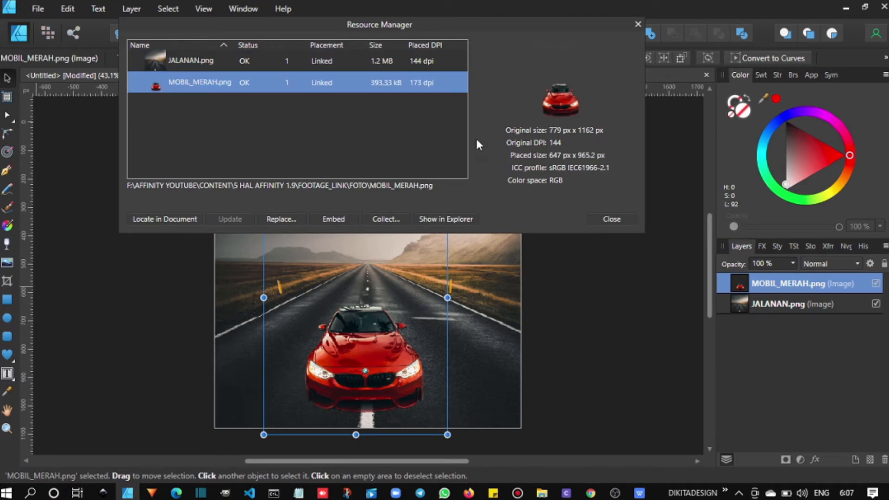
left_click(602, 220)
left_click(198, 190)
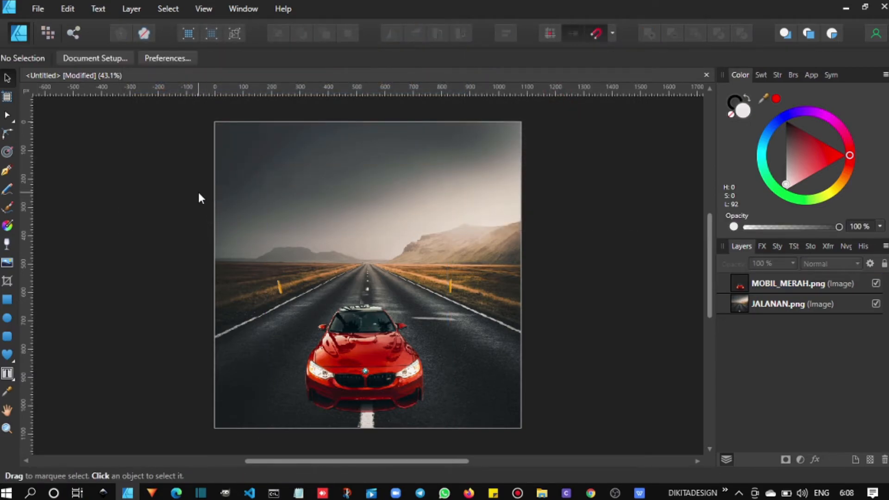
- In the General preferences, enable automatically updating linked resources when modified externally and close the preferences
left_click(73, 8)
left_click(72, 218)
left_click(248, 214)
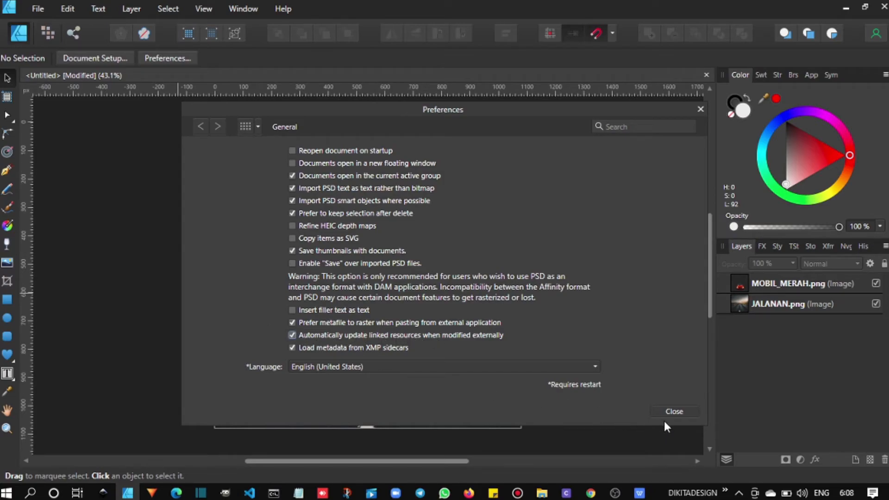
left_click(674, 411)
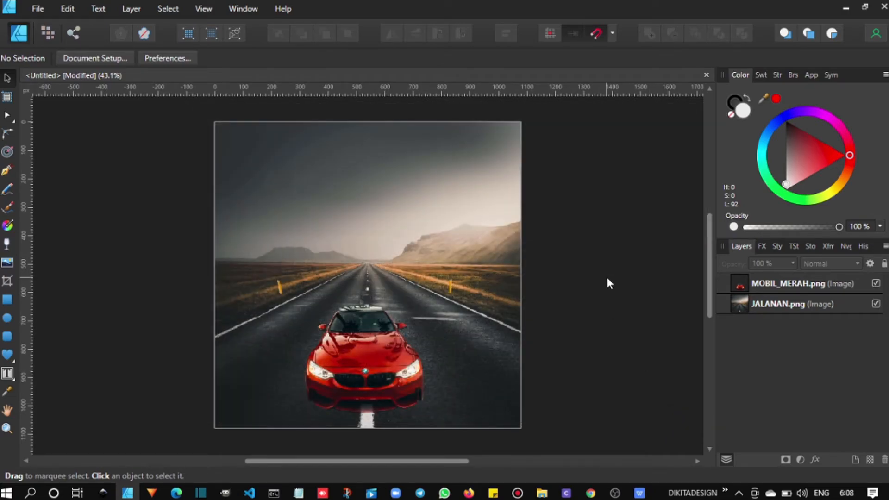
- Create a new 1080 x 1080 px document from the Social Media Square Post web preset with image placement set to Prefer Embedded
left_click(39, 11)
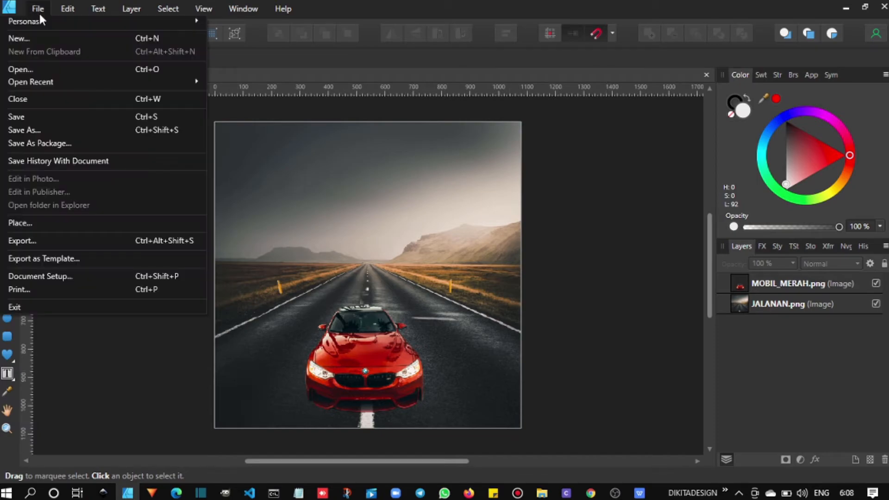
left_click(37, 43)
scroll(389, 364, "down", 5)
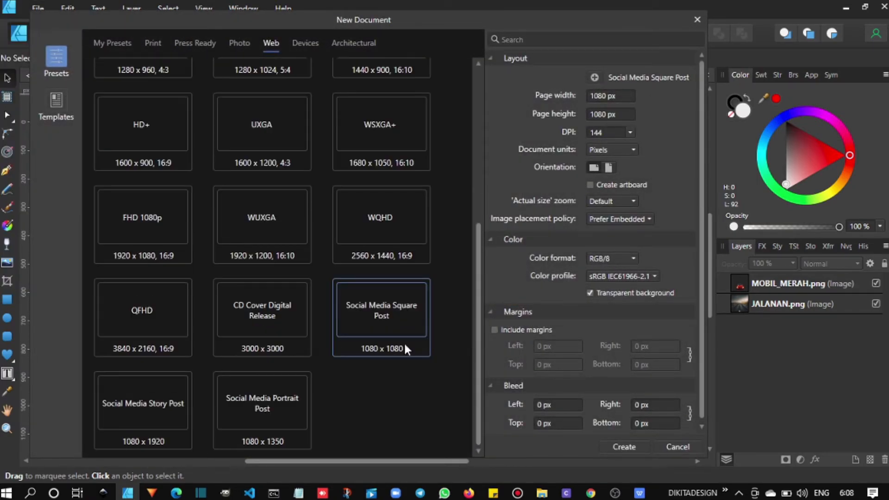
left_click(632, 447)
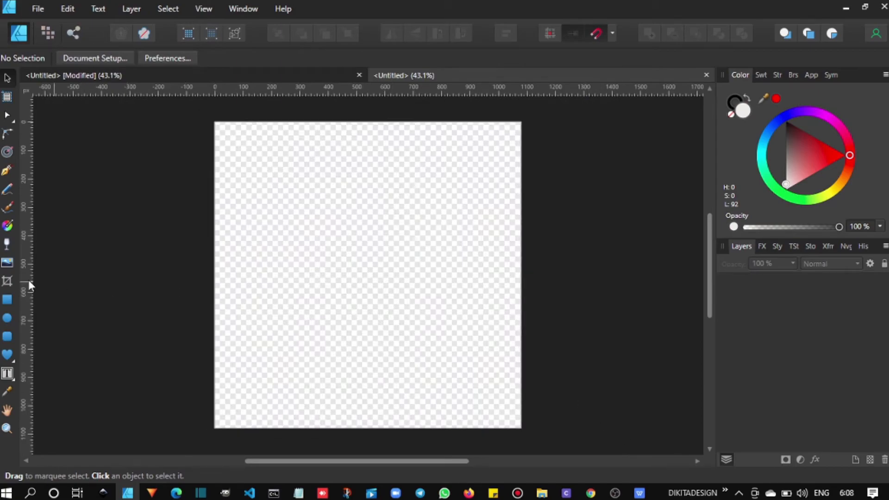
- Place MOBIL_MERAH.png from the FOTO folder onto the canvas and clear the selection
left_click(13, 263)
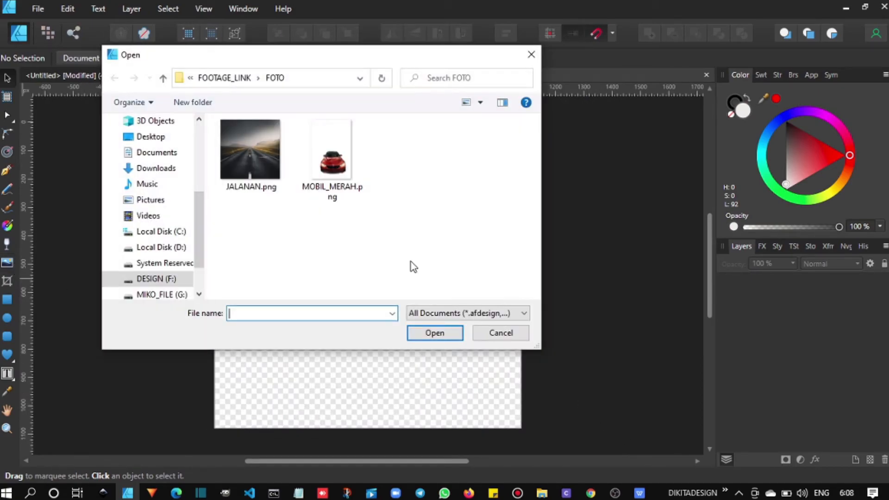
left_click(349, 163)
left_click(430, 333)
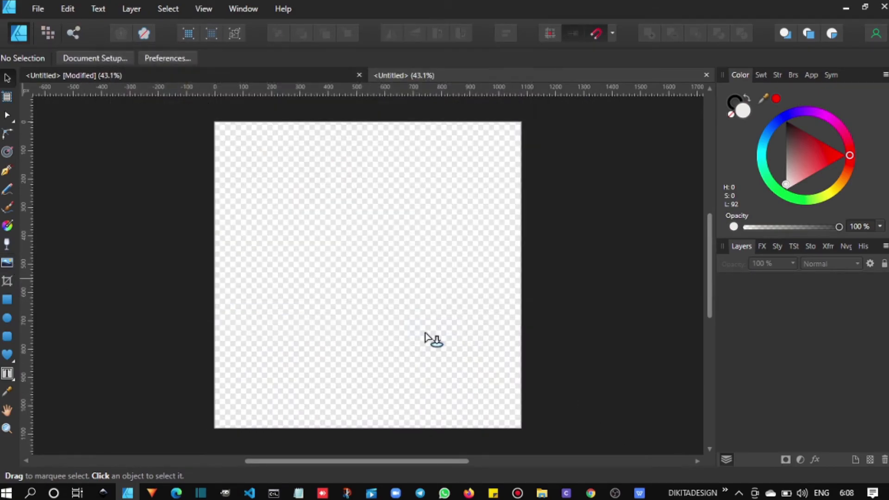
left_click(359, 289)
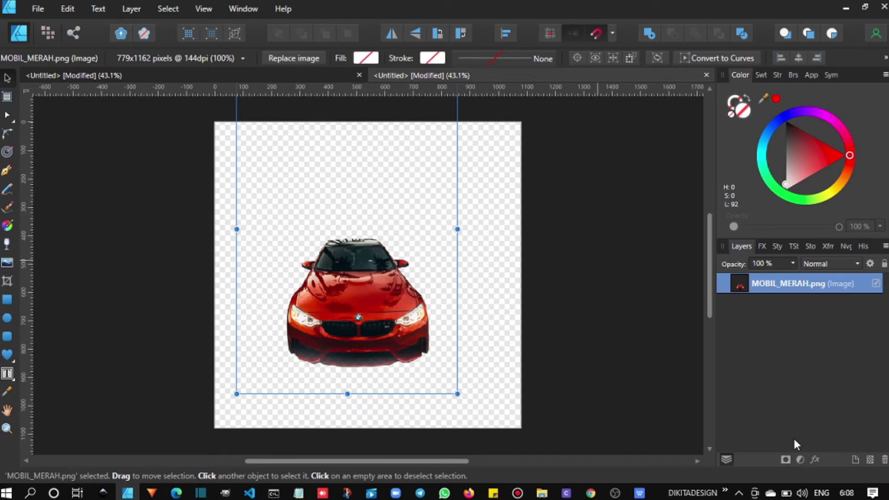
left_click(605, 337)
- Add a Recolor adjustment to the placed car image, shifting its hue to a saturated bright green
left_click(440, 329)
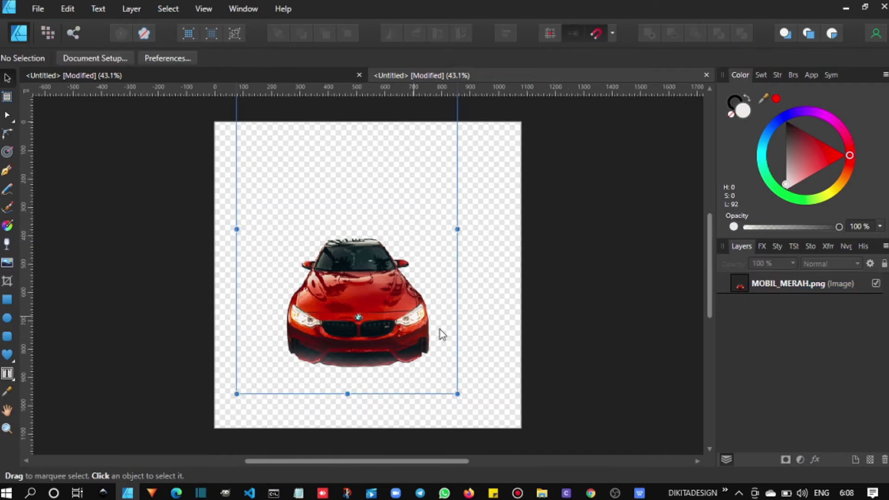
left_click(801, 461)
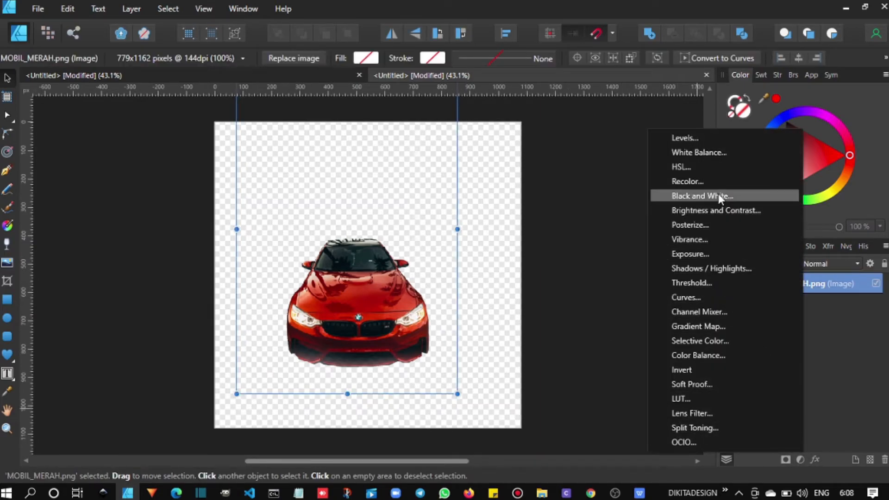
left_click(719, 181)
left_click_drag(586, 282, 657, 173)
left_click_drag(500, 202, 601, 201)
left_click(653, 338)
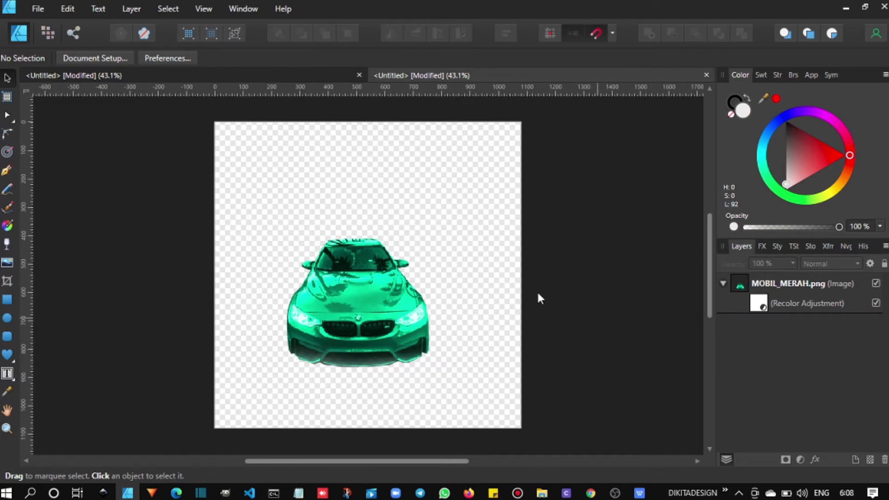
- Export the whole document as a 1080 x 1080 px PNG, overwriting MOBIL_MERAH.png in the FOTO folder
left_click(33, 8)
left_click(56, 238)
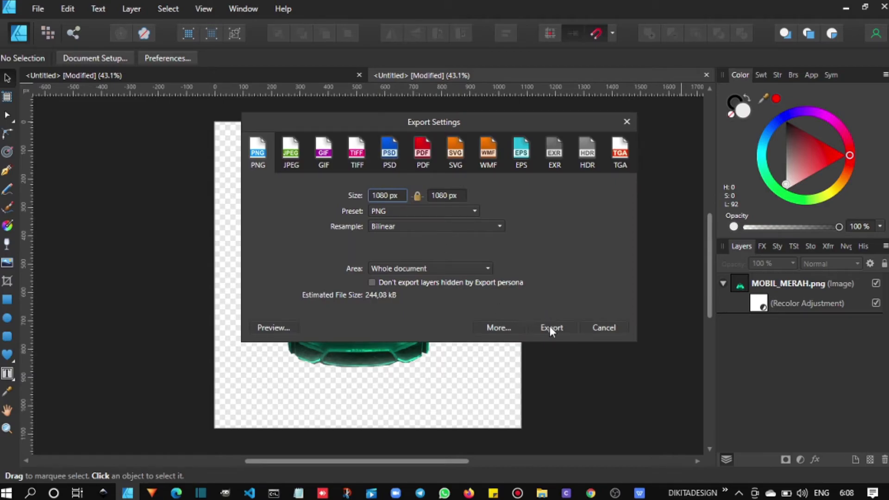
left_click(551, 327)
left_click(331, 157)
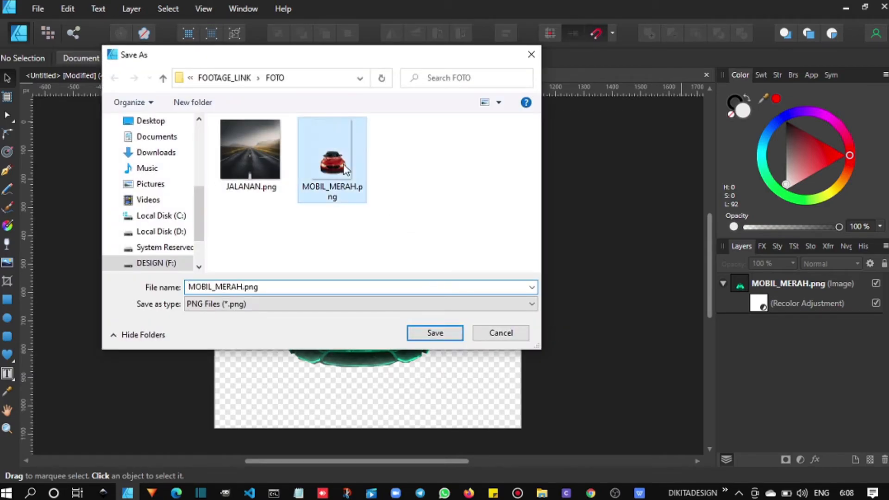
left_click(422, 334)
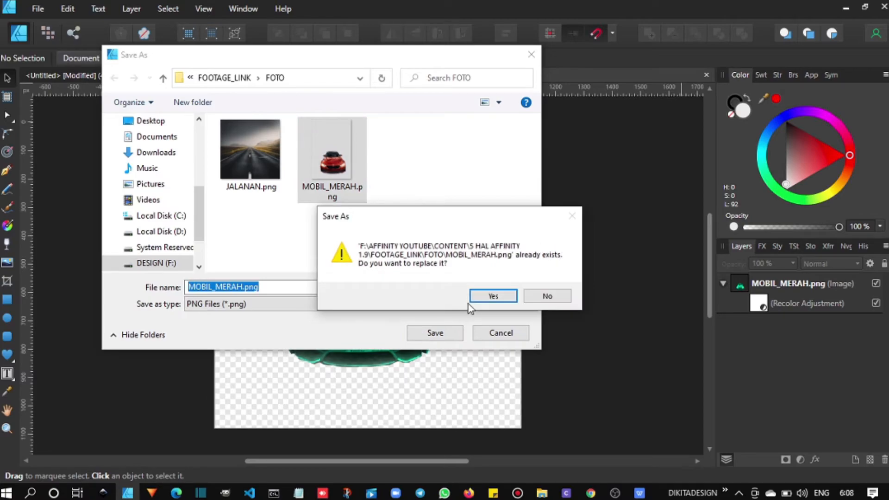
left_click(494, 296)
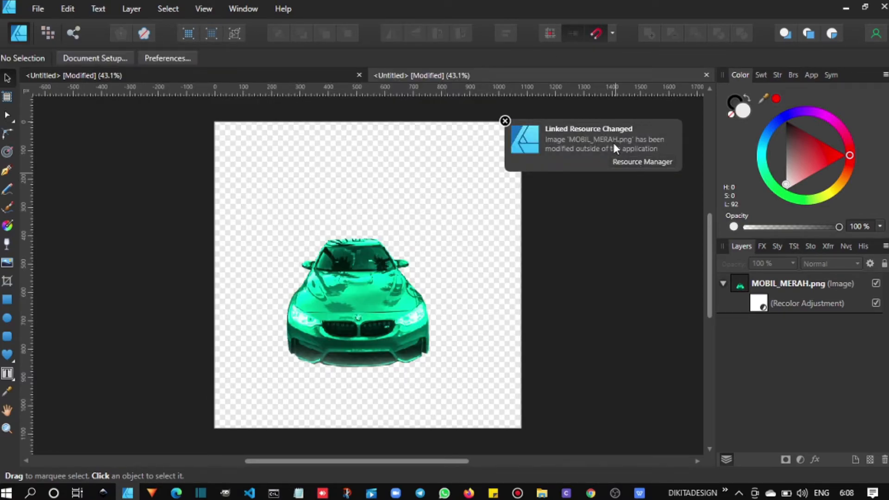
- Return to the road document and move the linked car down to the horizontal centre of the road
left_click(248, 75)
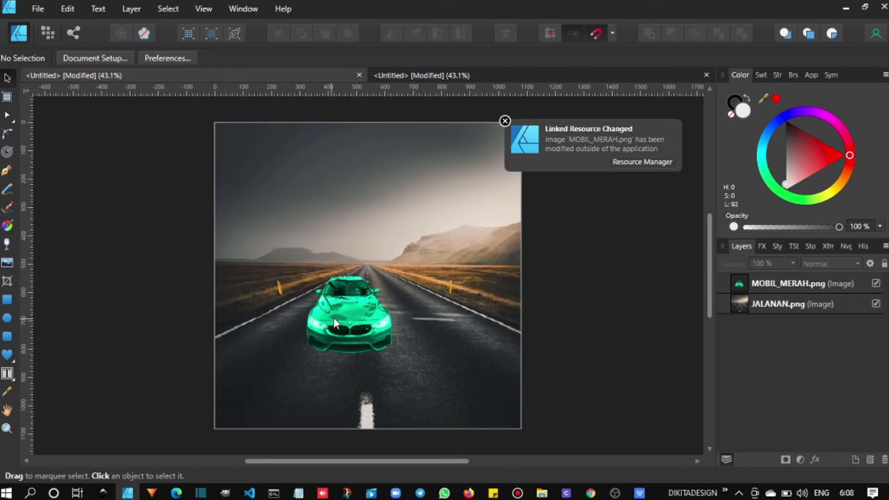
left_click_drag(334, 318, 363, 348)
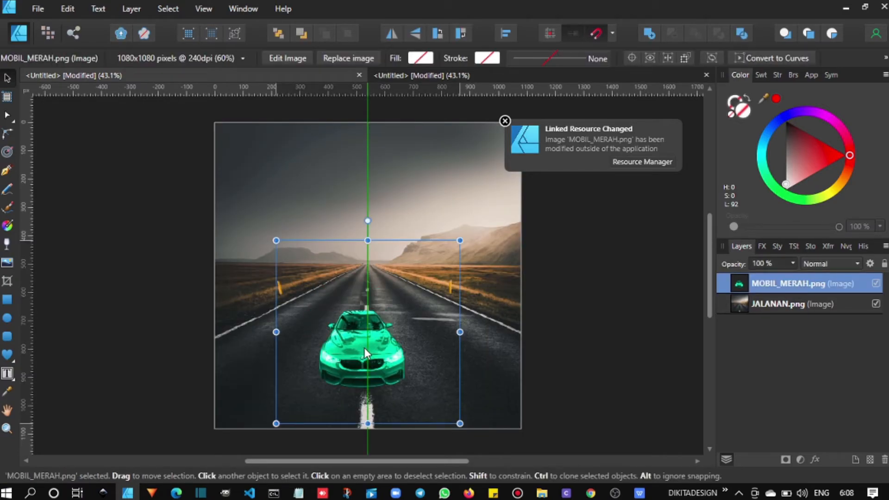
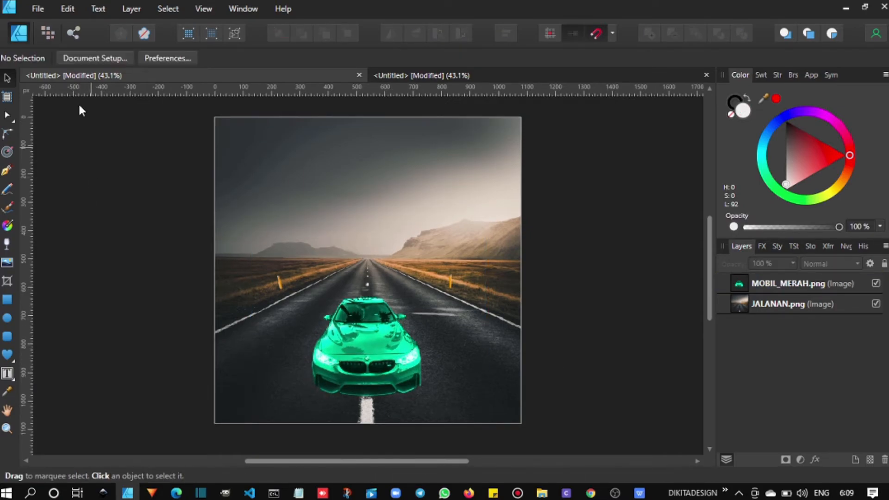
- Review the fonts and images listed for packaging the document, and leave without creating a package
left_click(38, 9)
left_click(46, 144)
left_click(267, 147)
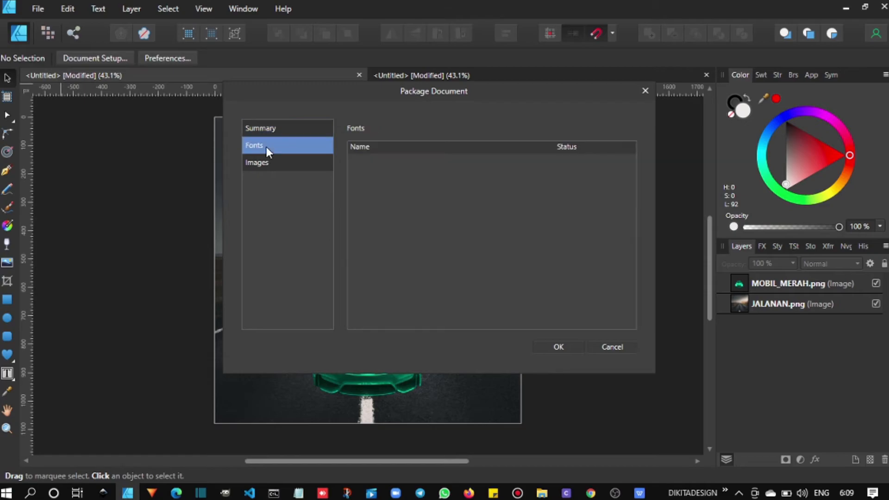
left_click(291, 163)
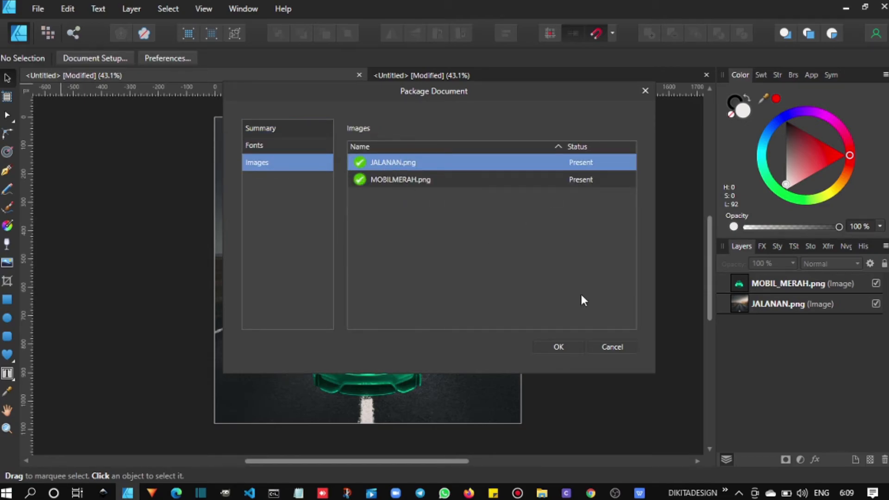
left_click(601, 346)
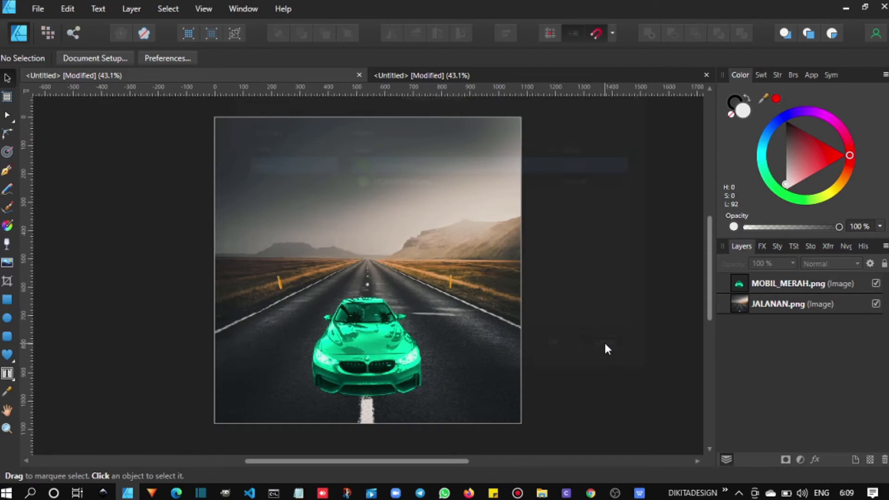
- Add a frame text reading MOBIL in the sky above the road
left_click(6, 373)
left_click_drag(257, 155, 319, 237)
type("MOBIL")
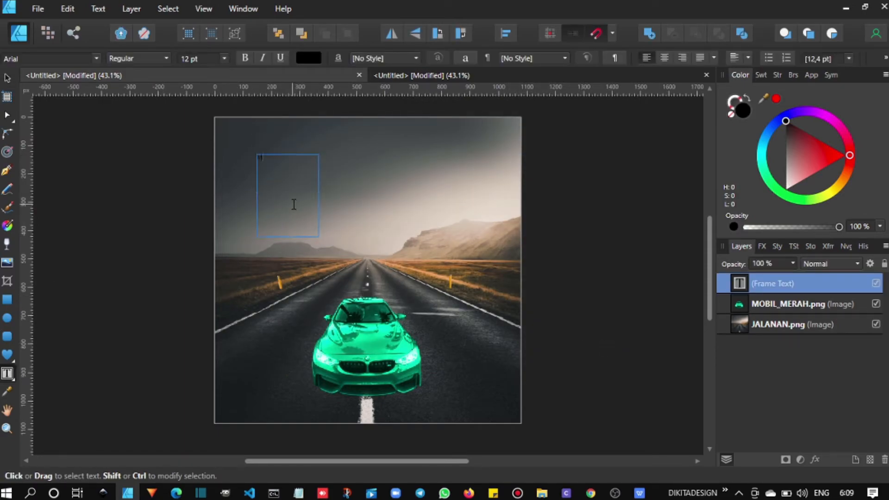
key("ctrl+a")
key("Escape")
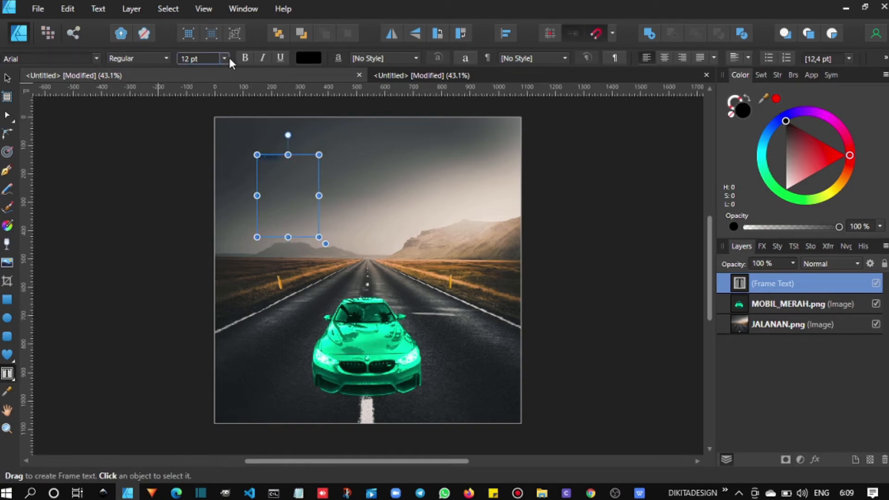
- Set the MOBIL text to 96 pt Algerian and widen its frame so the word fits on one line
left_click(225, 59)
left_click(202, 266)
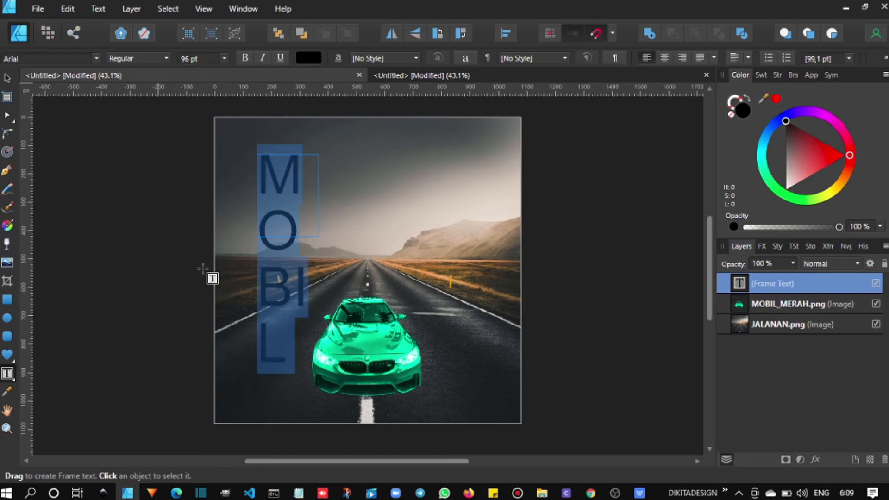
left_click_drag(320, 196, 459, 198)
left_click(97, 58)
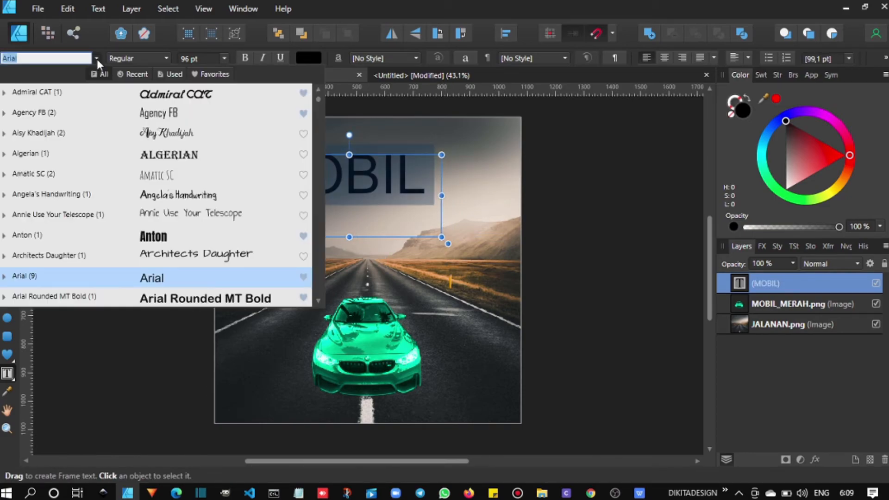
left_click(164, 160)
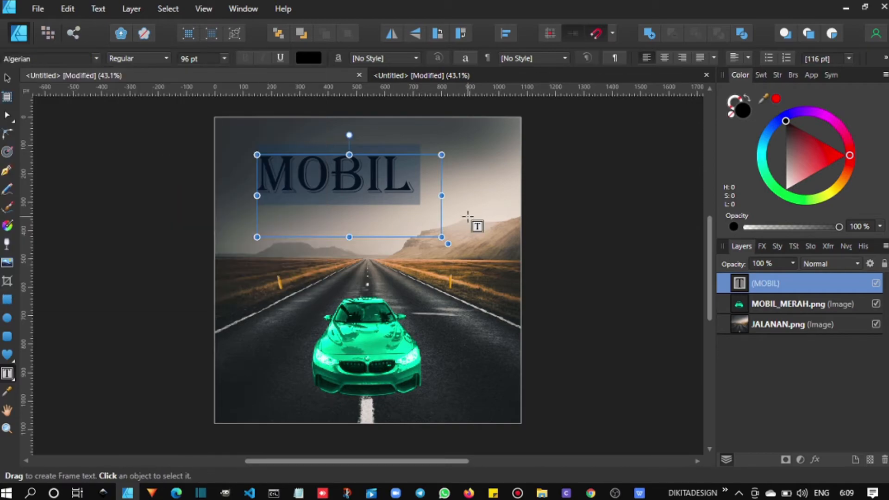
- Colour the MOBIL text white, position it in the sky above the car and clear the selection
left_click(7, 78)
left_click_drag(331, 170, 363, 204)
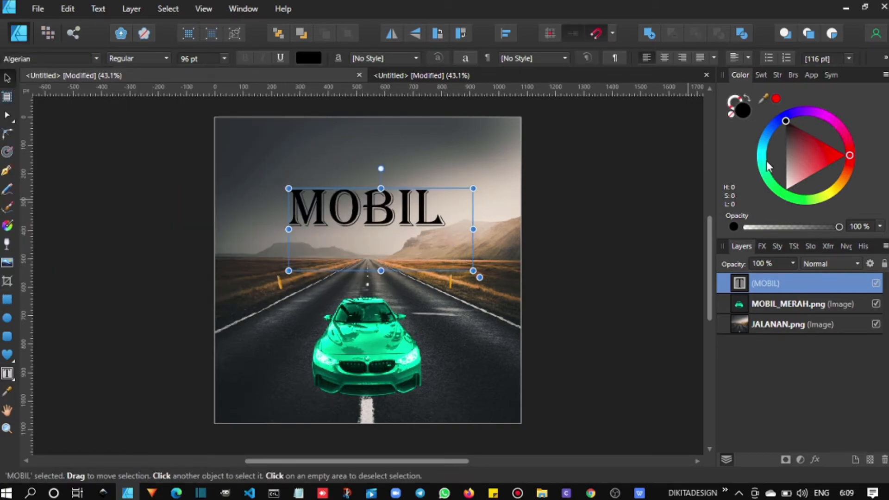
left_click(790, 196)
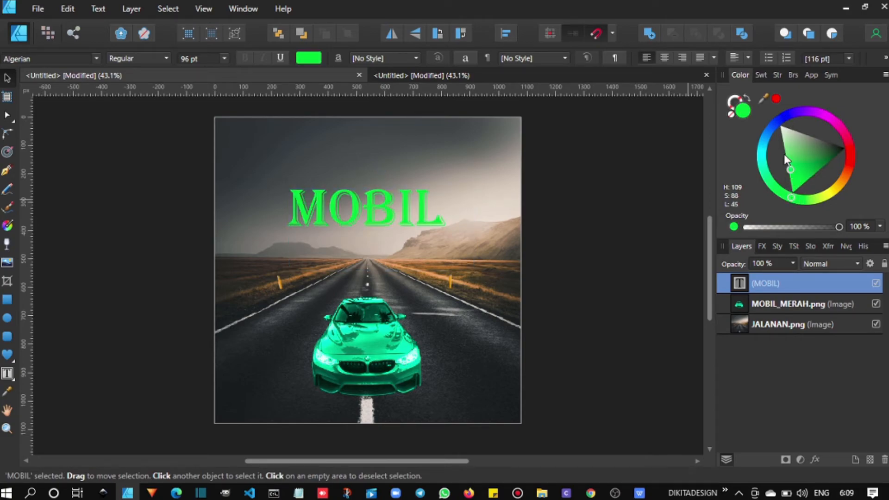
left_click_drag(786, 162, 780, 128)
left_click_drag(439, 185, 406, 174)
left_click(92, 180)
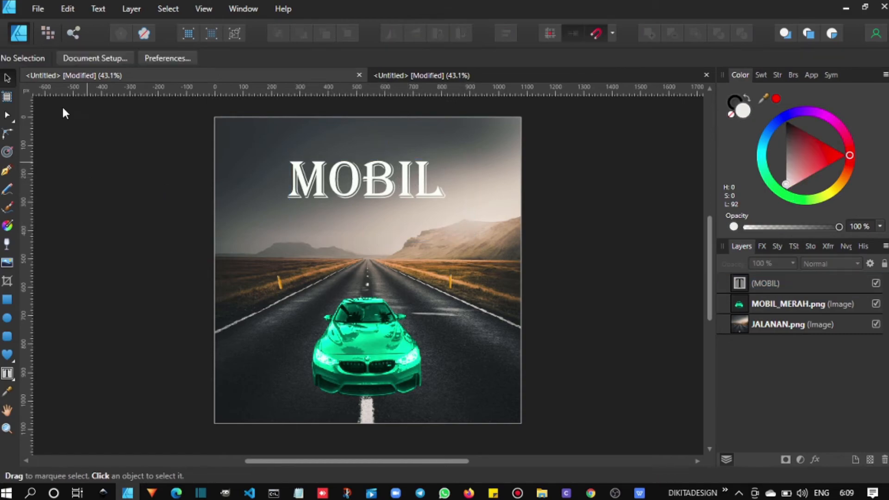
- Start saving the document as a package, check its listed fonts and images, and accept them
left_click(38, 8)
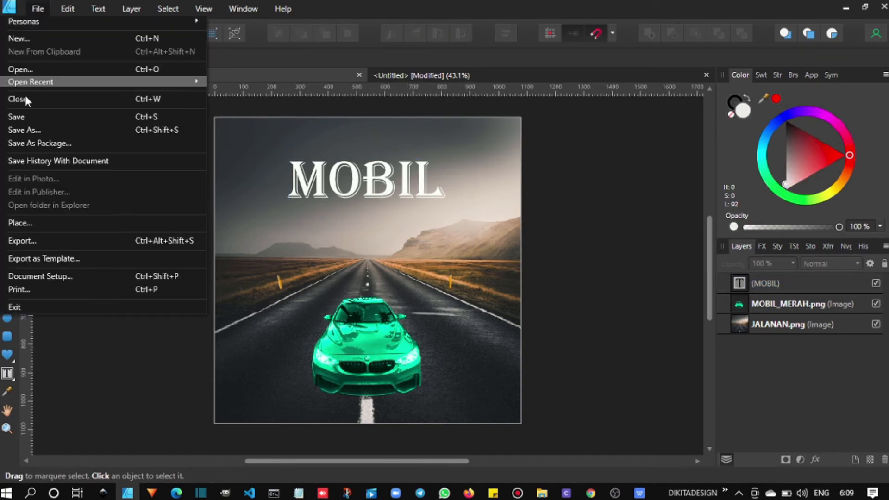
left_click(47, 145)
left_click(288, 147)
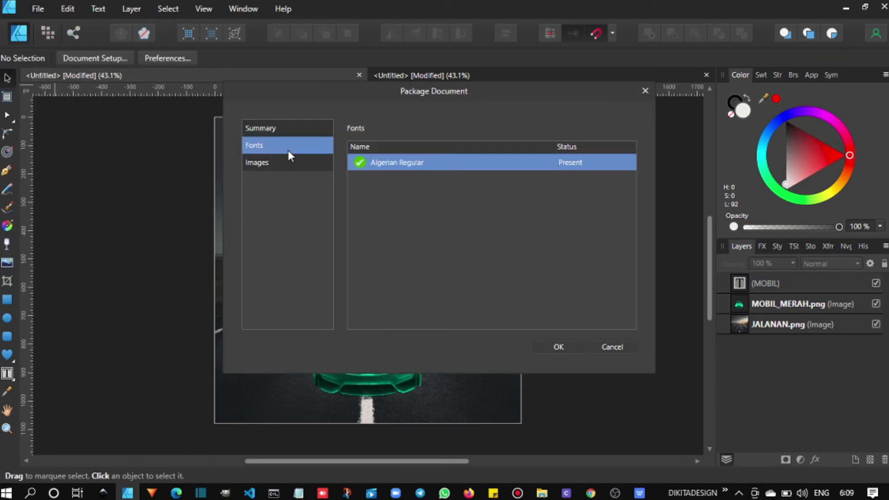
left_click(280, 165)
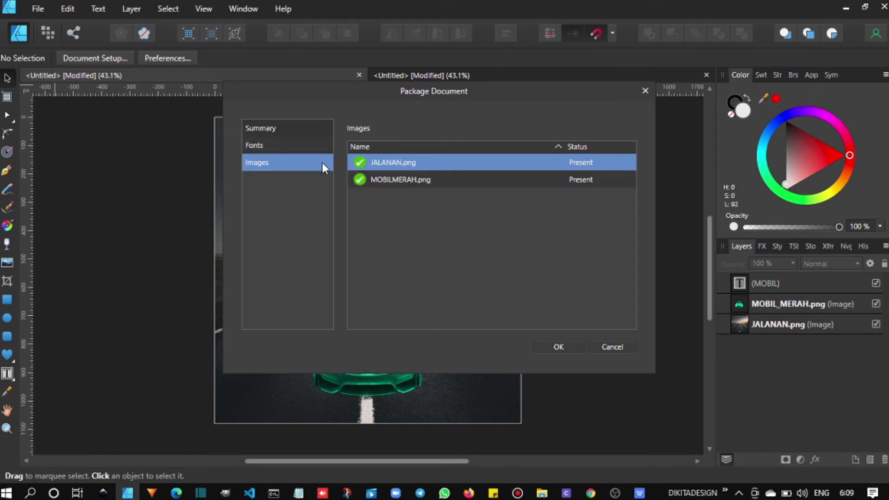
left_click(562, 346)
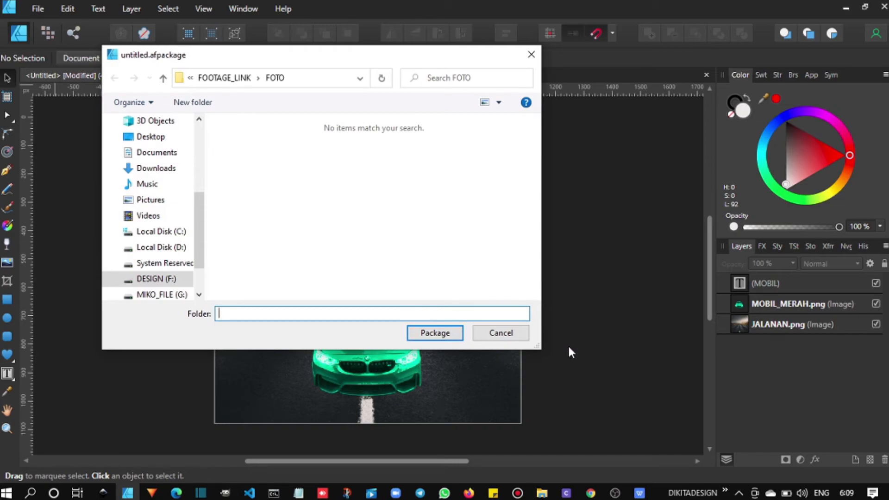
- Try to package the document directly into the FOTO folder
left_click(434, 334)
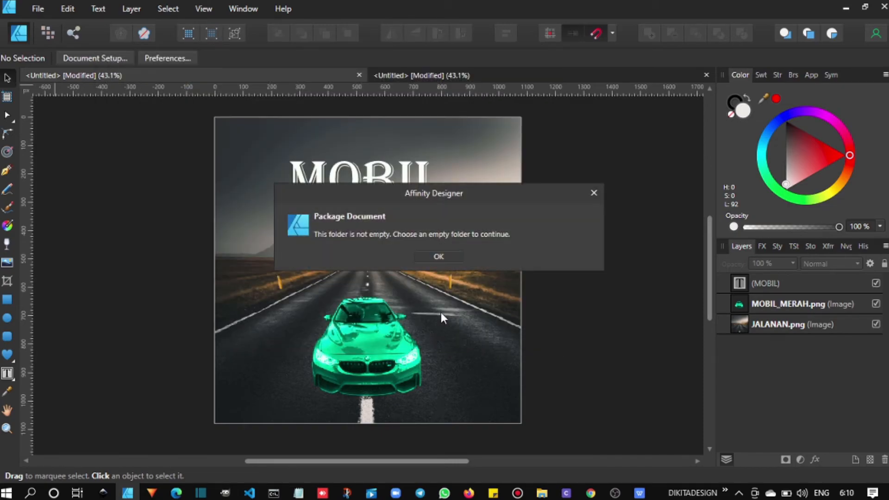
left_click(441, 253)
left_click(275, 78)
left_click(421, 340)
left_click(439, 257)
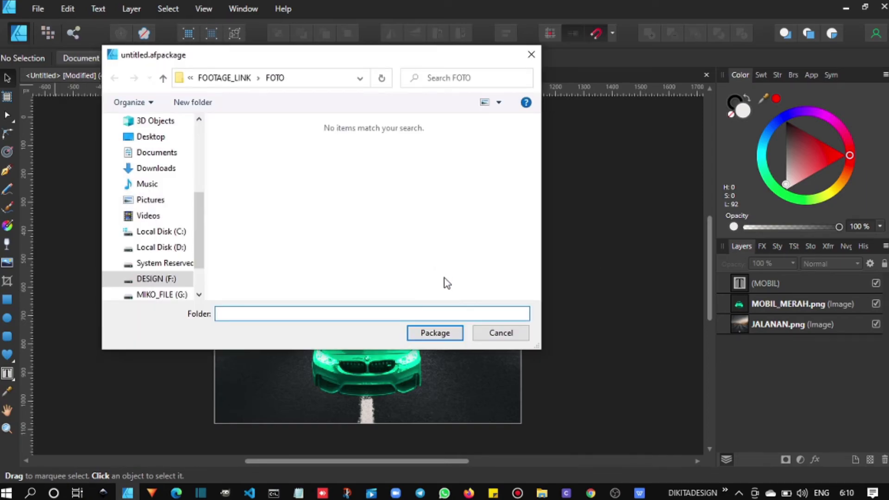
- Create a folder named MOBIL_PACKAGE inside FOTO and package the document into it
left_click(192, 103)
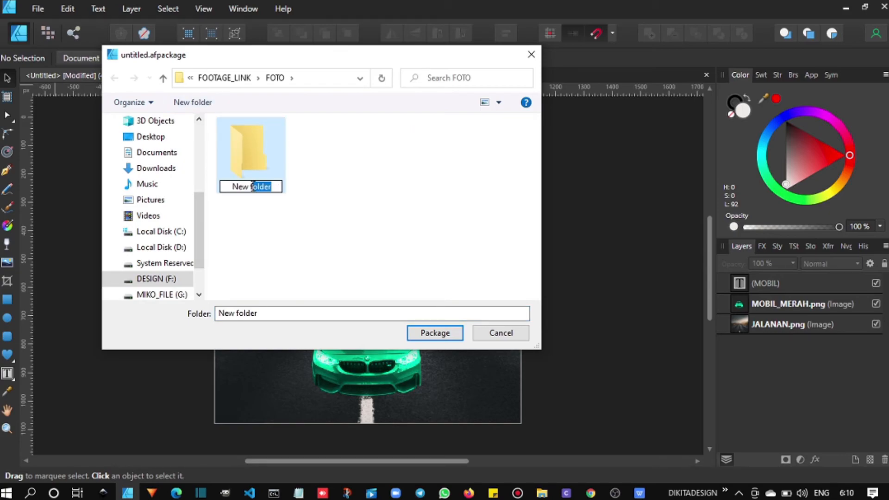
type("mobil")
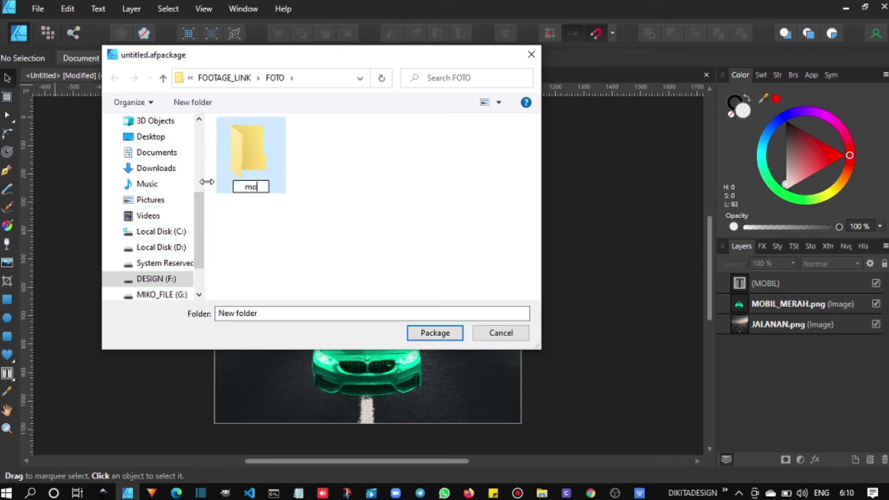
key("BackSpace")
key("BackSpace")
key("BackSpace")
key("BackSpace")
key("BackSpace")
type("MOBIL_PACKAGE")
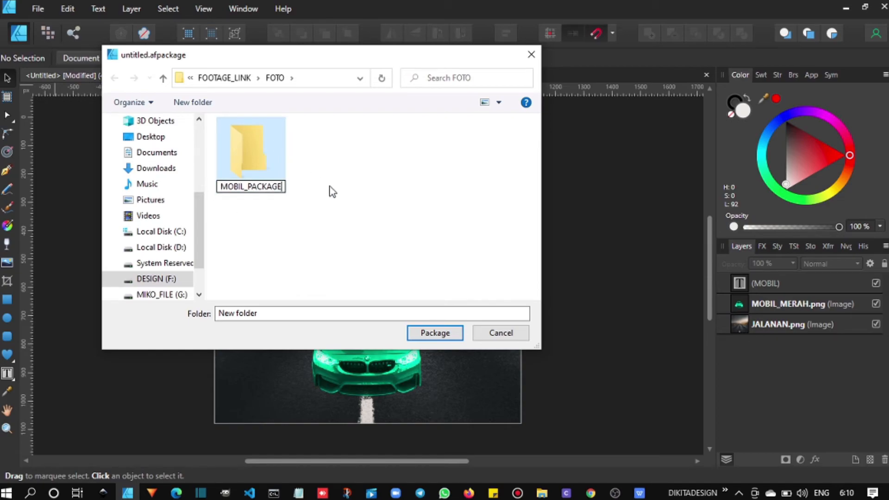
key("Return")
double_click(276, 178)
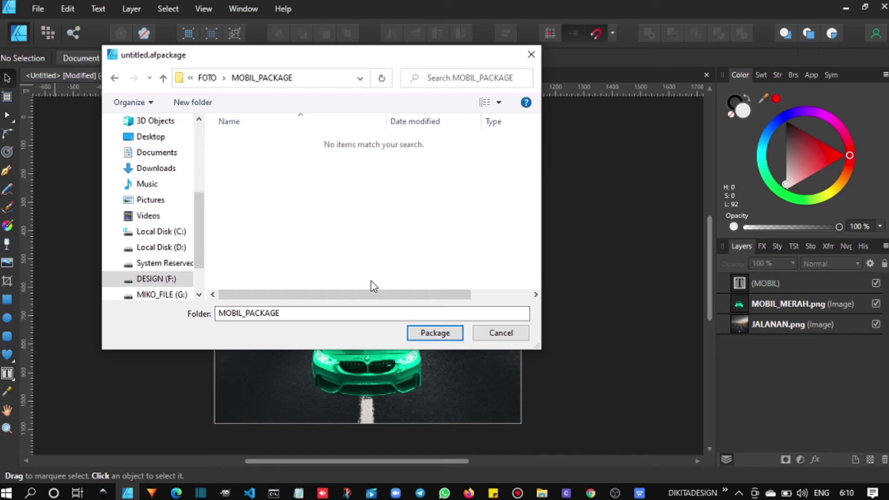
left_click(434, 333)
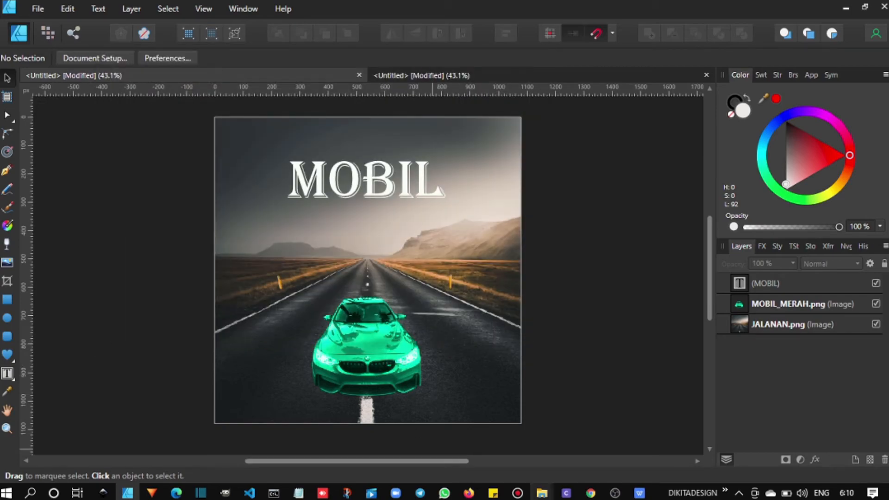
- Open the MOBIL_PACKAGE folder and examine its Fonts and Images subfolders and the packaged document file
mouse_move(542, 492)
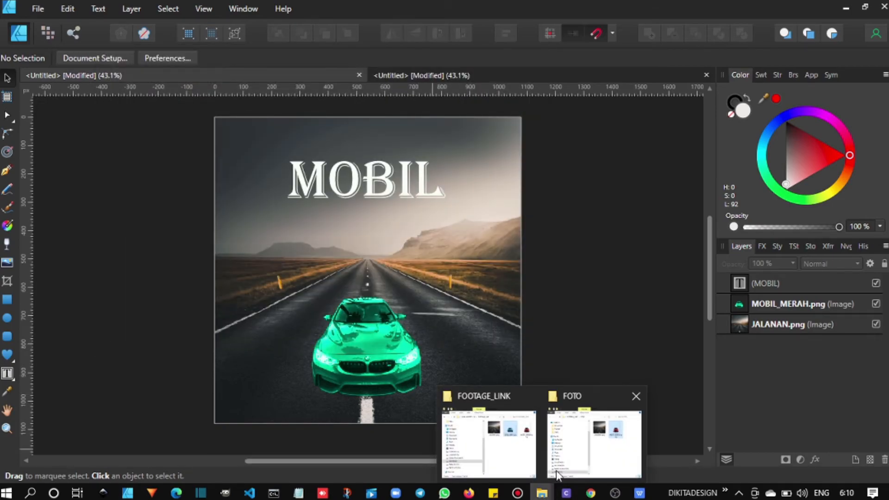
left_click(633, 442)
left_click(318, 185)
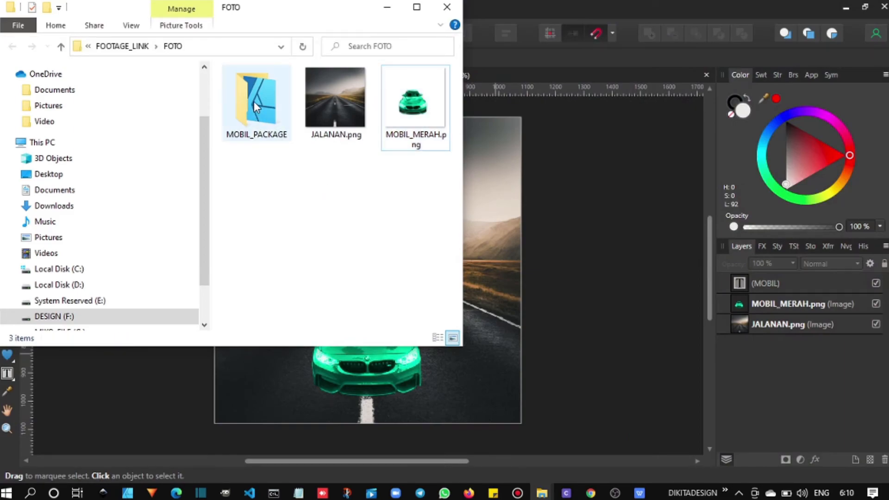
double_click(254, 101)
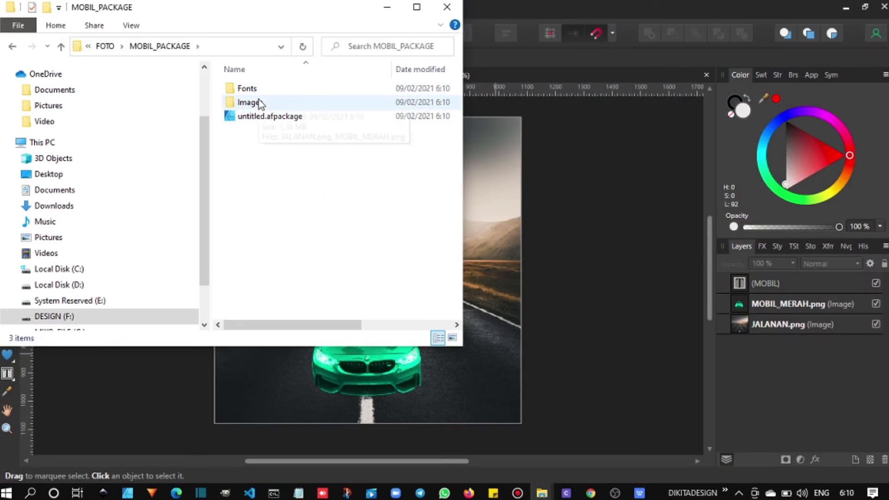
double_click(252, 88)
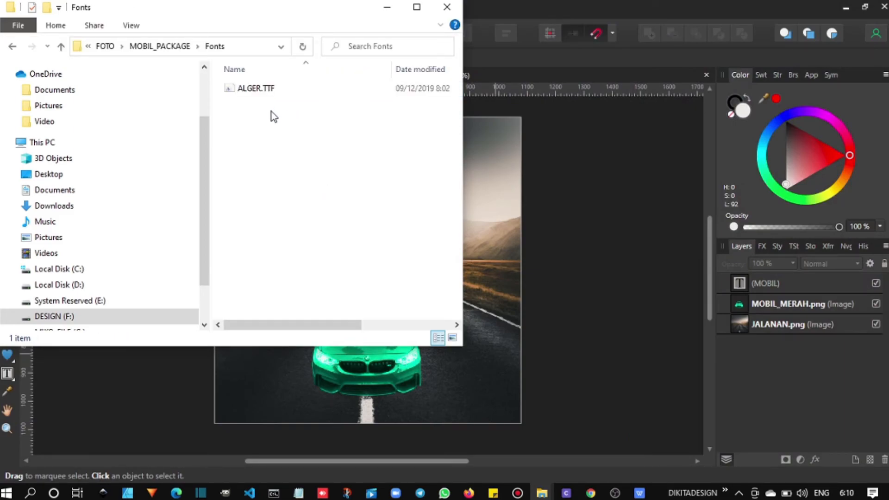
left_click(13, 46)
double_click(244, 105)
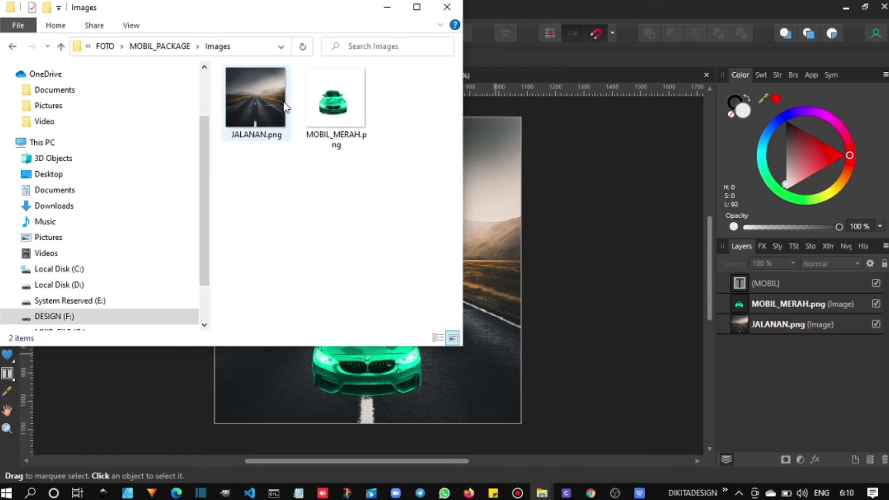
left_click(12, 46)
left_click(289, 116)
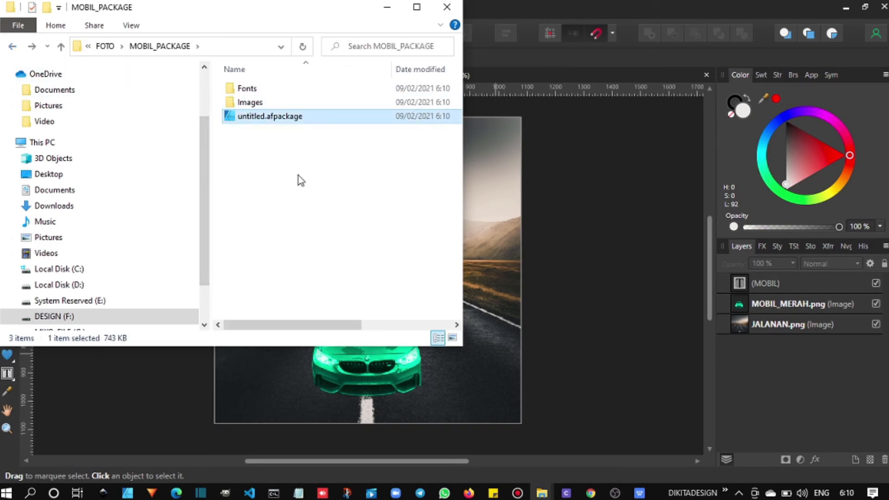
left_click(387, 7)
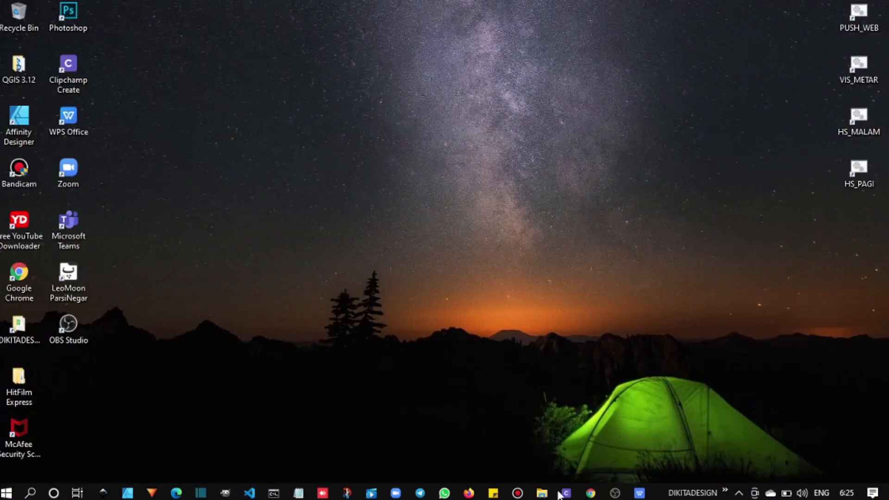
- Switch to Affinity Designer and hide the Appearance and Assets panels from the workspace
left_click(128, 493)
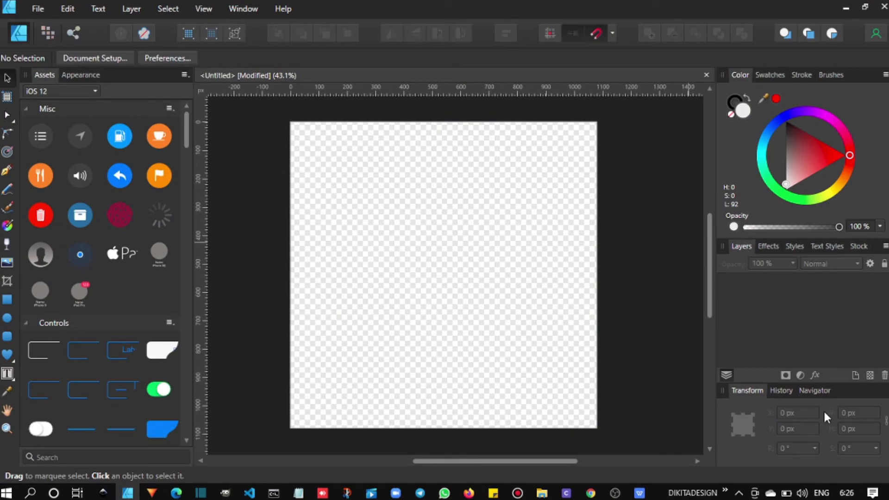
left_click(208, 10)
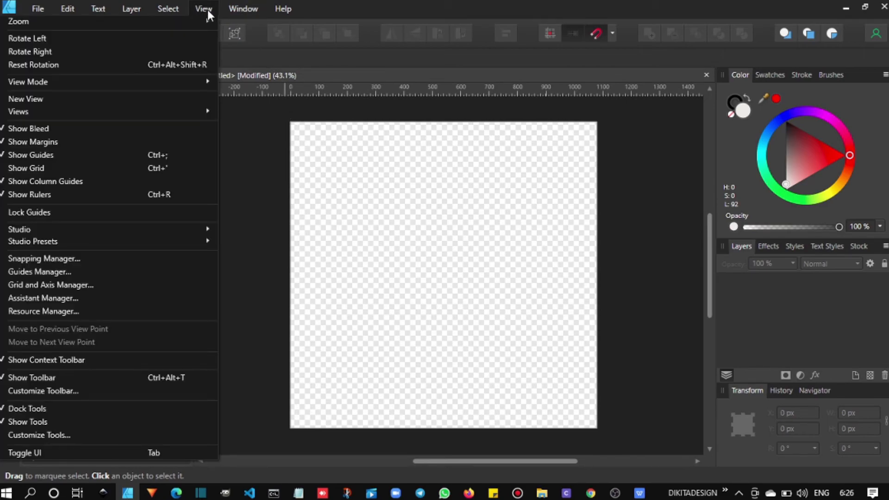
mouse_move(55, 243)
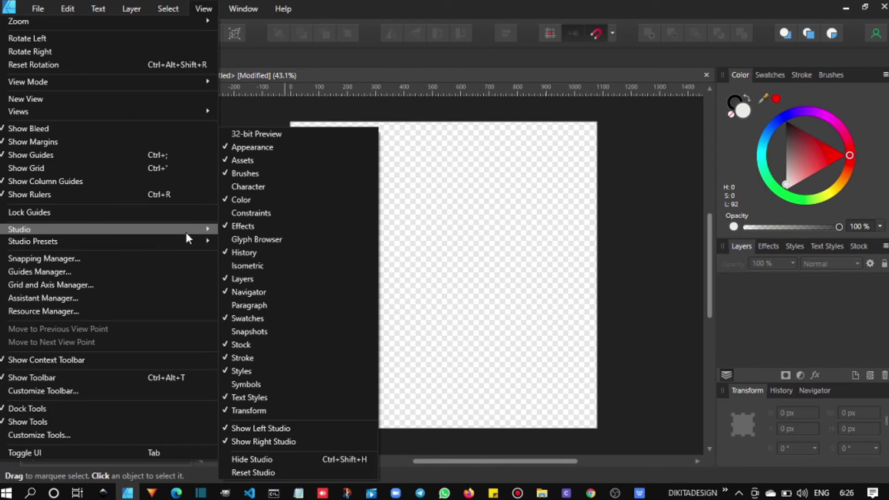
left_click(249, 155)
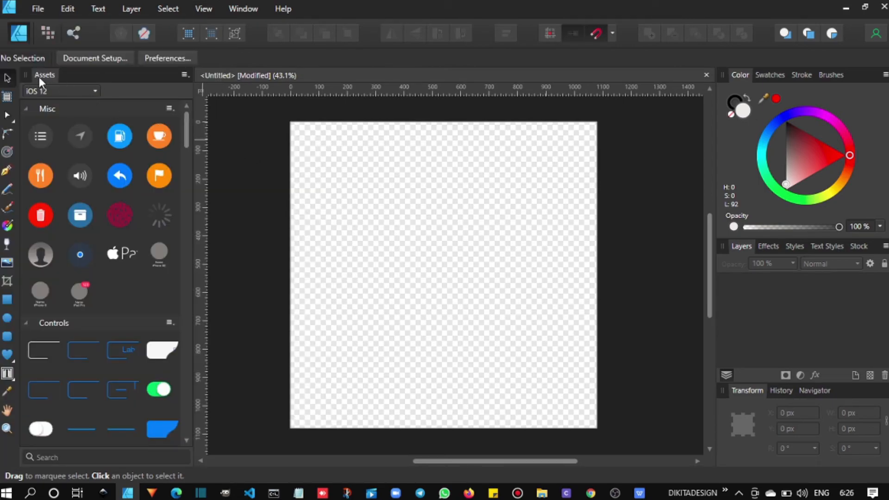
left_click(203, 9)
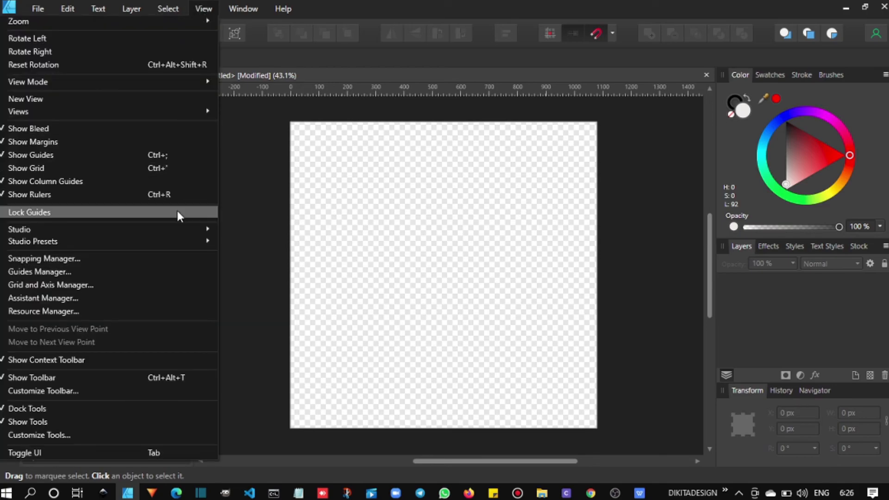
mouse_move(187, 231)
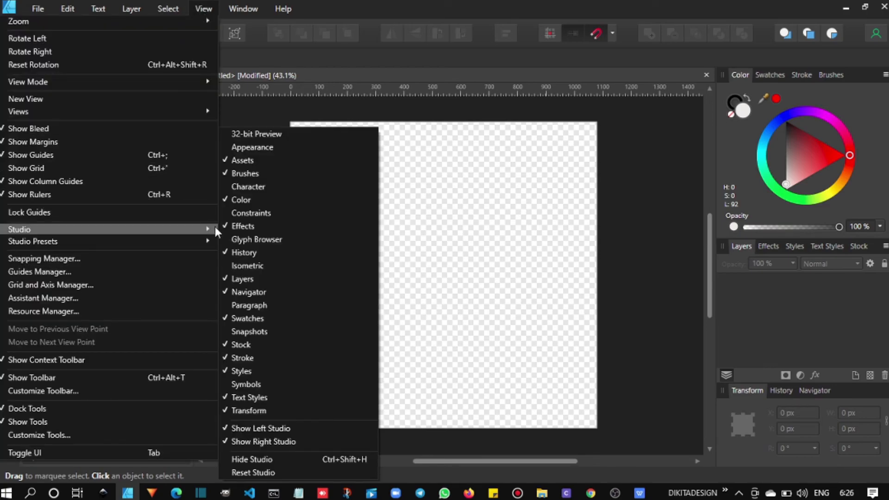
left_click(254, 155)
key("ctrl+r")
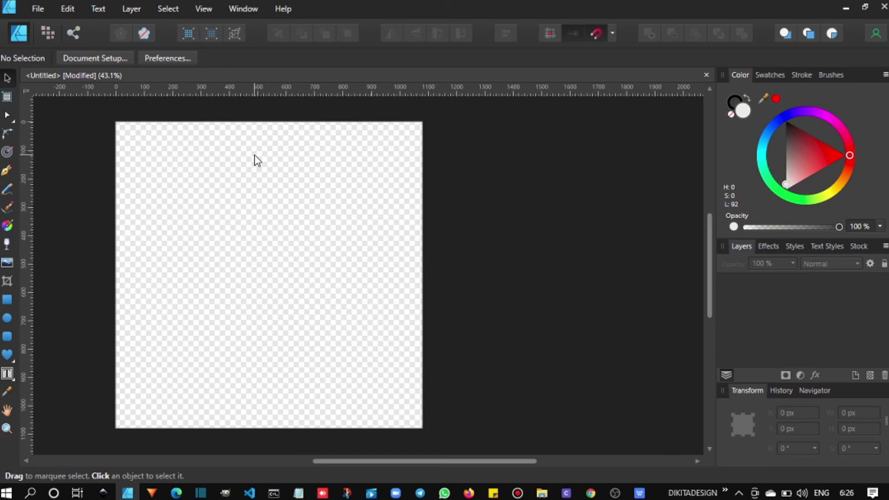
- Hide the History, Navigator and Transform panels from the workspace
left_click(201, 17)
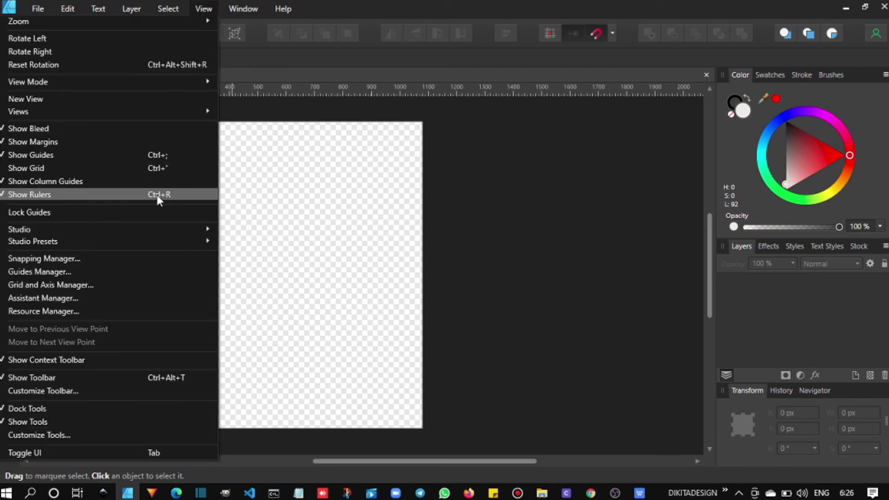
mouse_move(166, 229)
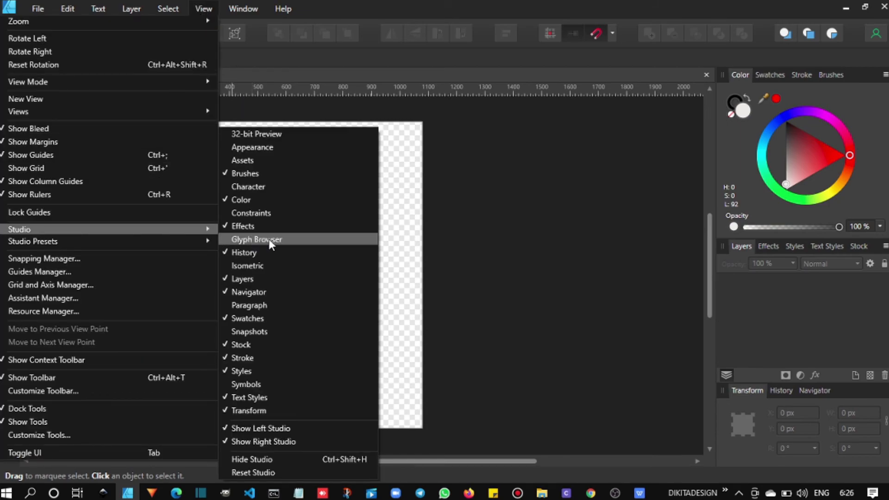
left_click(268, 252)
left_click(206, 9)
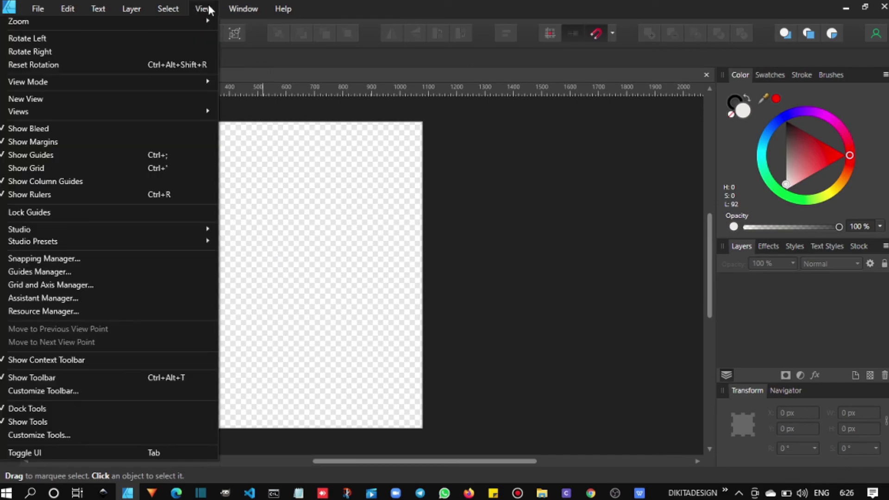
mouse_move(174, 225)
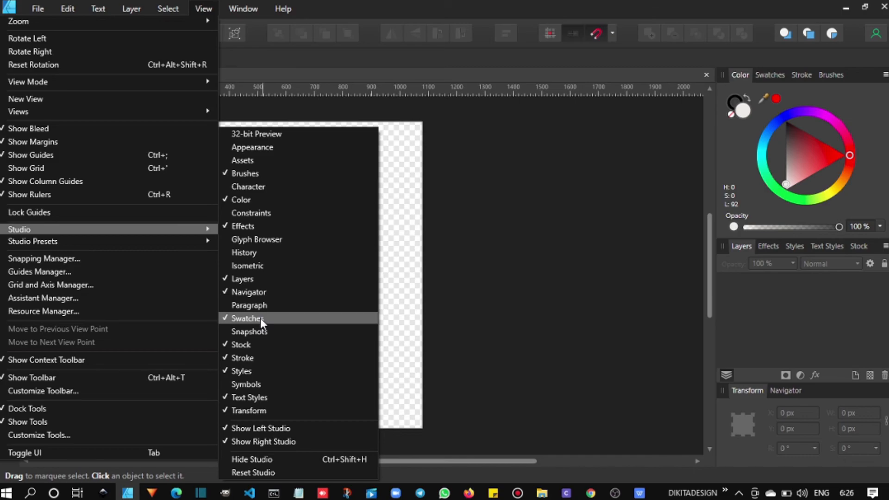
left_click(262, 293)
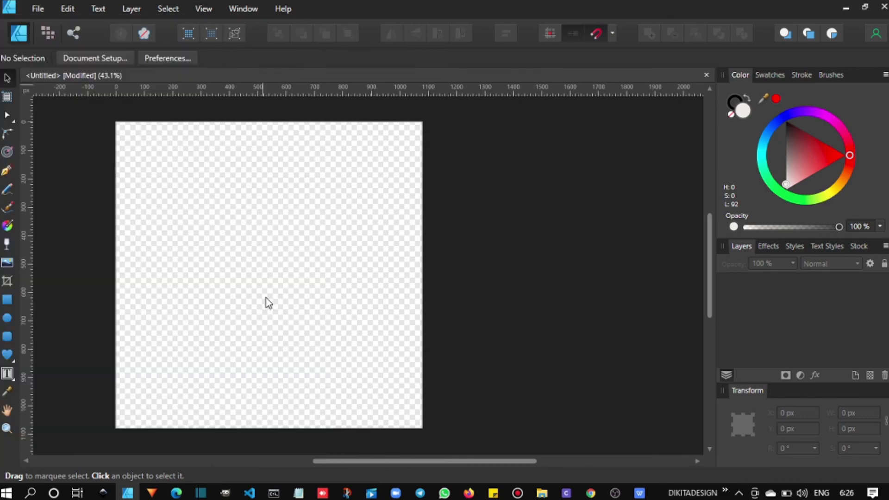
left_click(207, 9)
mouse_move(167, 229)
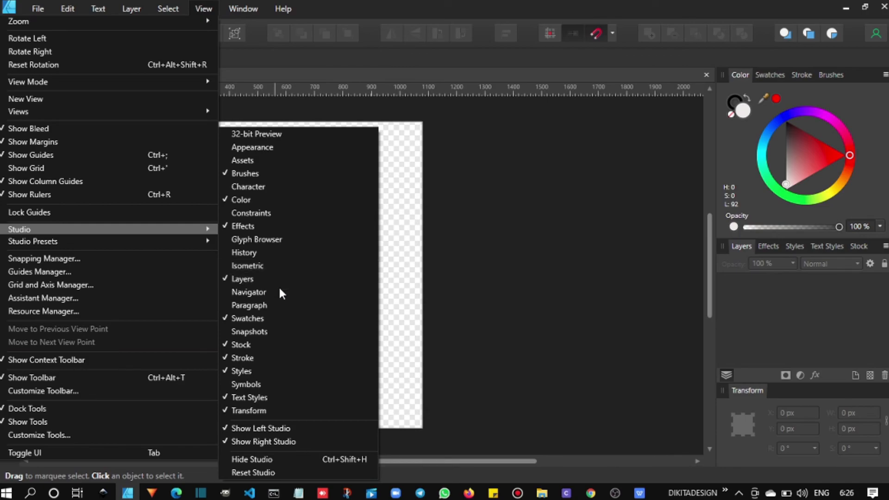
left_click(286, 410)
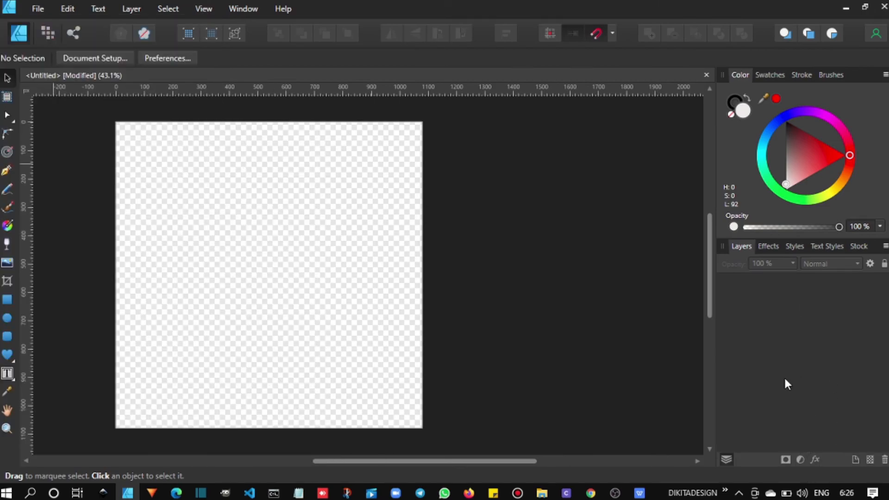
- Show the Isometric panel and place it in the empty area beside the artboard
left_click(200, 8)
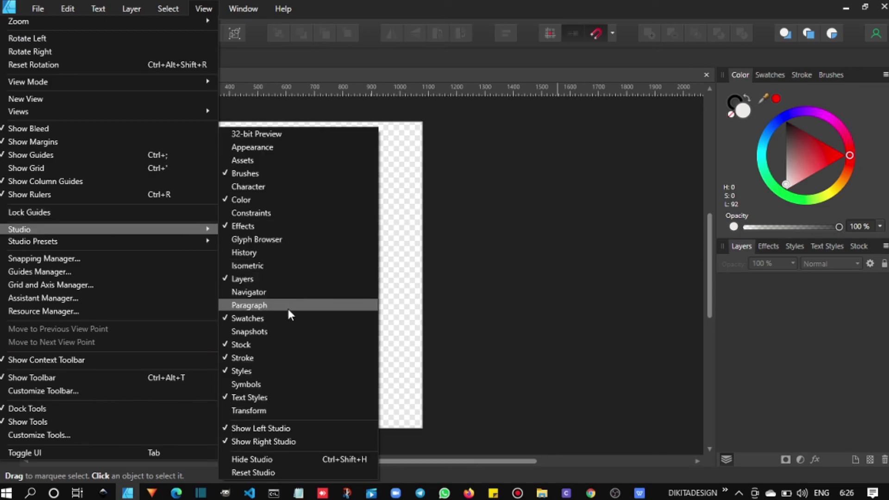
left_click(295, 267)
left_click_drag(614, 95, 610, 123)
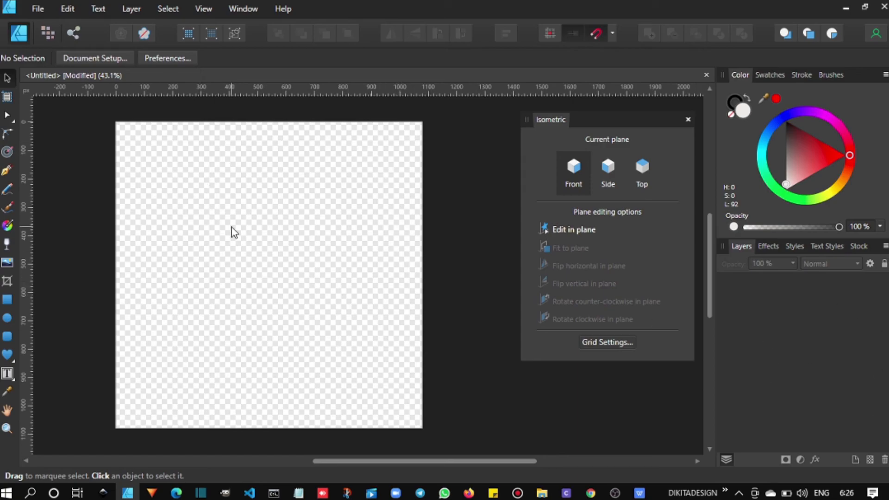
- Save the current panel layout as a studio preset named ISOMETRIC and check the preset list
left_click(198, 14)
mouse_move(137, 244)
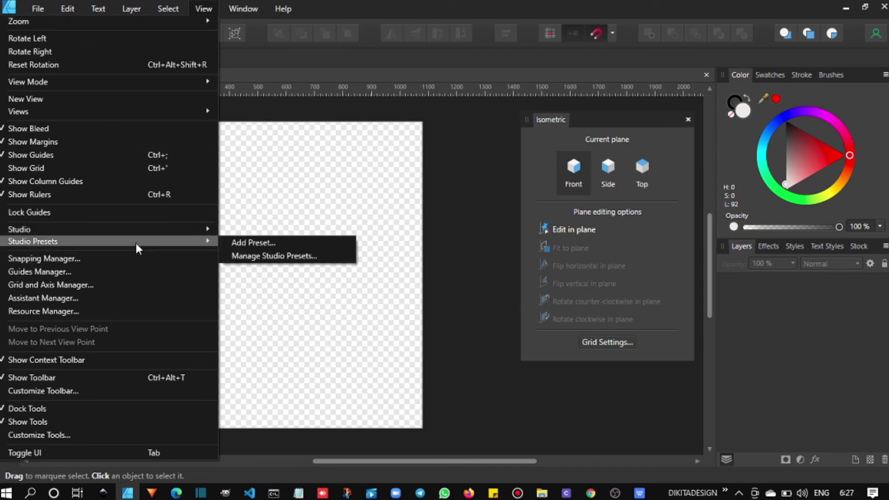
left_click(236, 245)
type("ISOMETRIC")
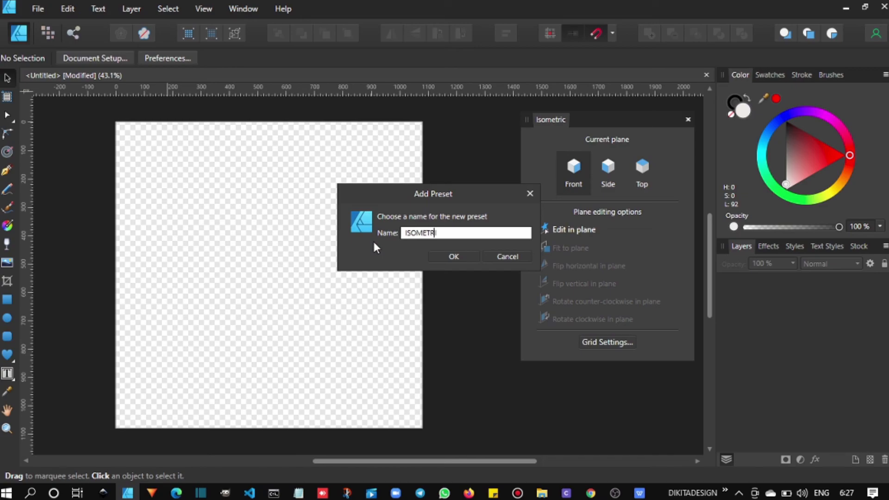
left_click(444, 257)
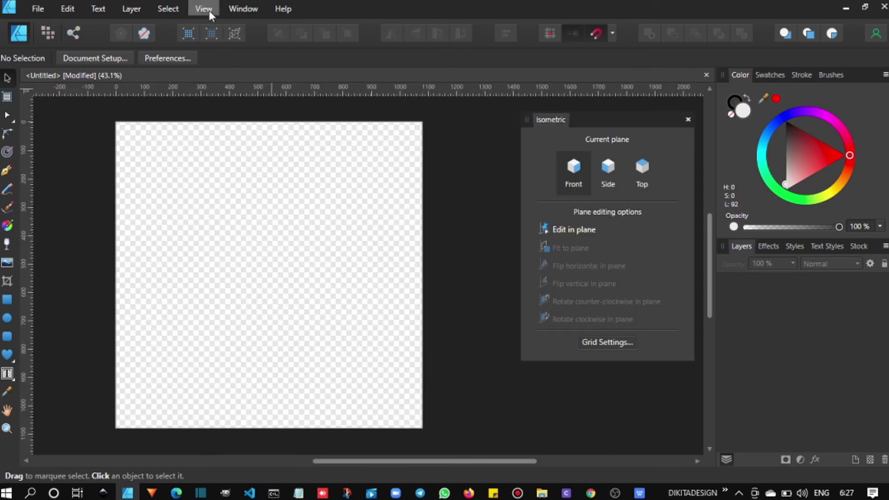
left_click(210, 10)
mouse_move(193, 241)
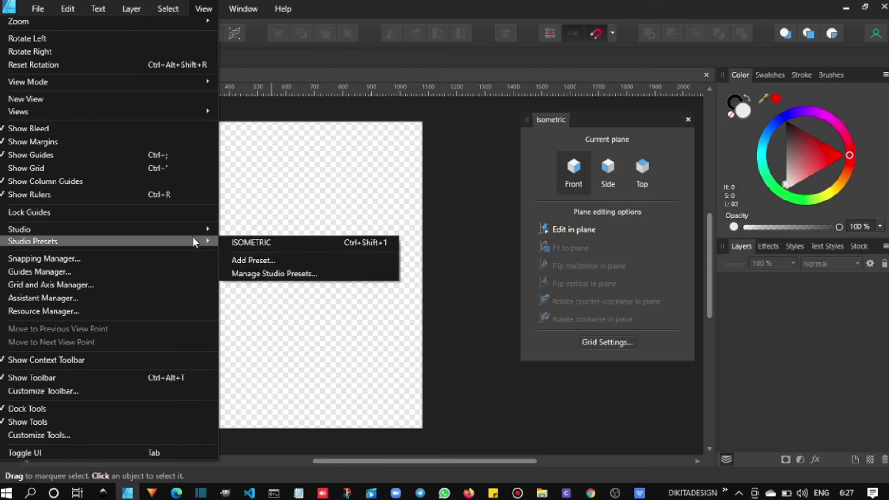
left_click(445, 248)
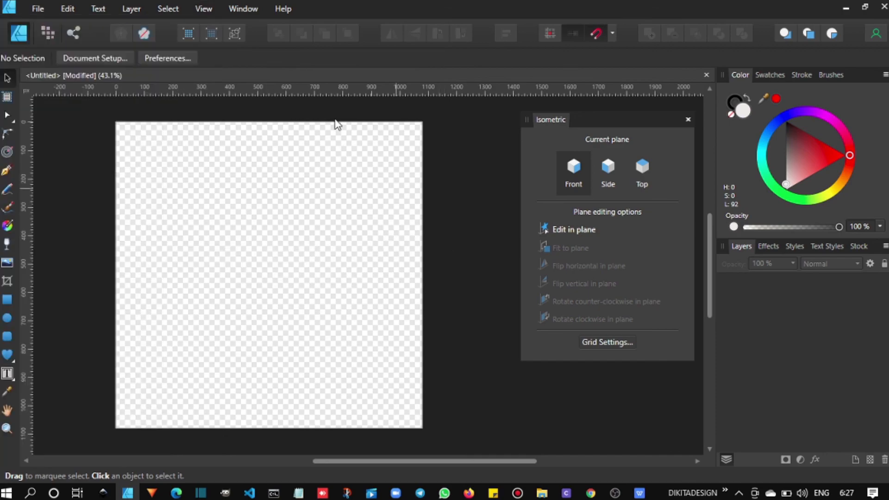
- Hide the Isometric panel and show the Symbols panel instead
left_click(208, 9)
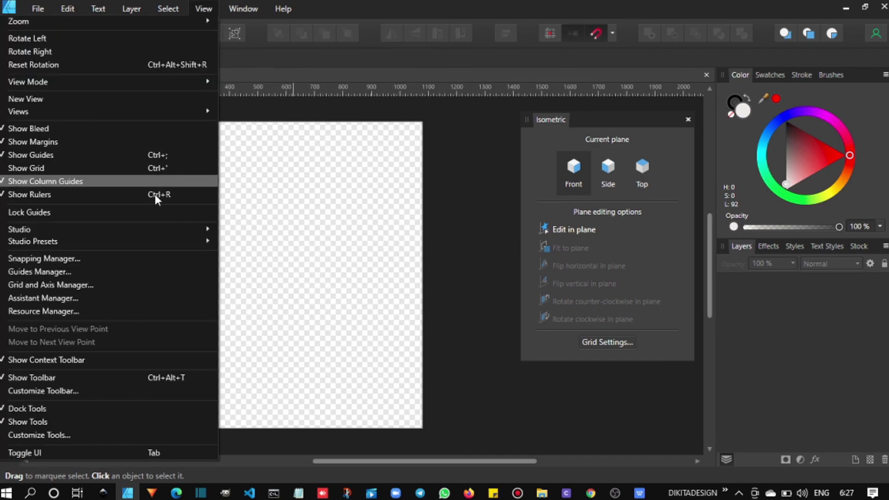
mouse_move(166, 230)
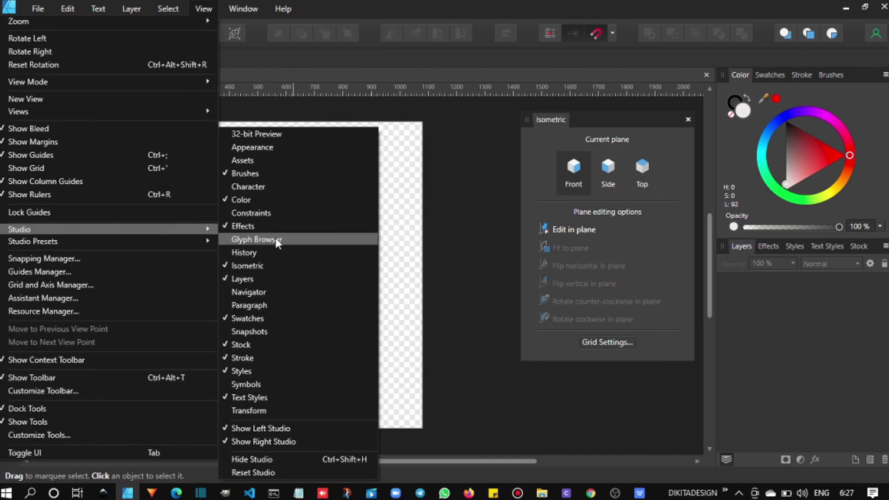
left_click(273, 268)
left_click(203, 10)
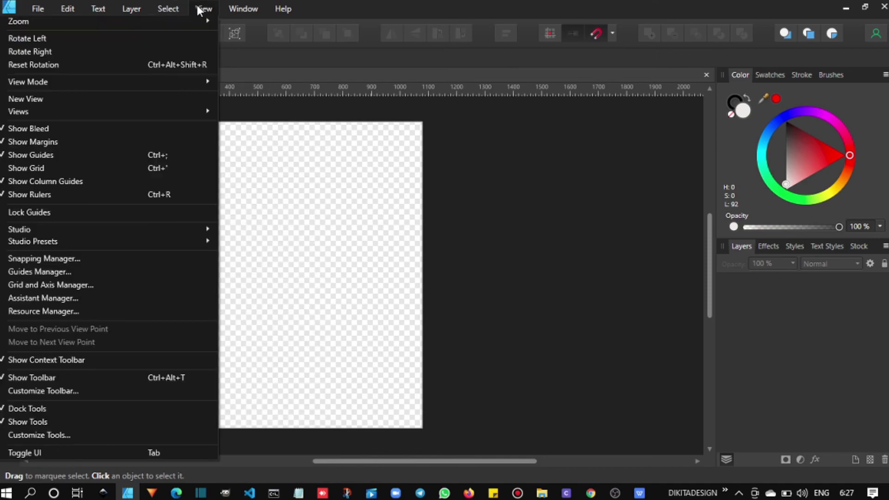
mouse_move(141, 231)
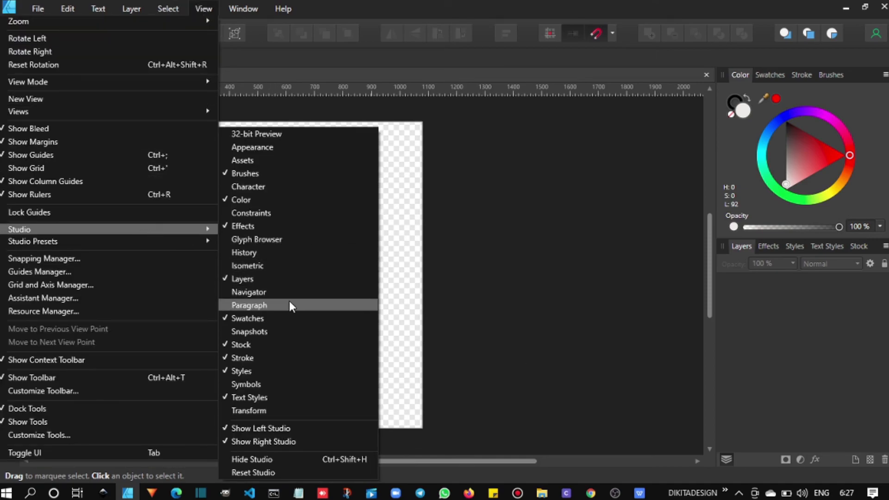
left_click(280, 384)
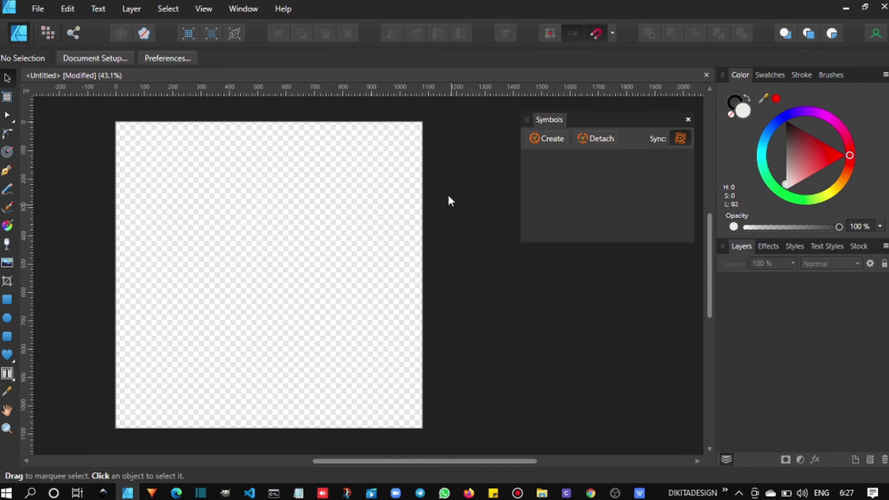
- Save the current panel layout as a studio preset named SYMBOLS
left_click(200, 9)
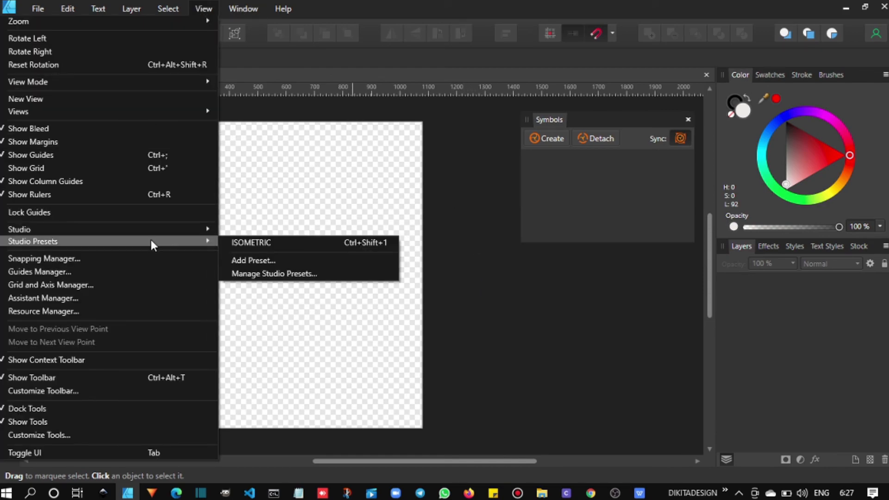
mouse_move(161, 230)
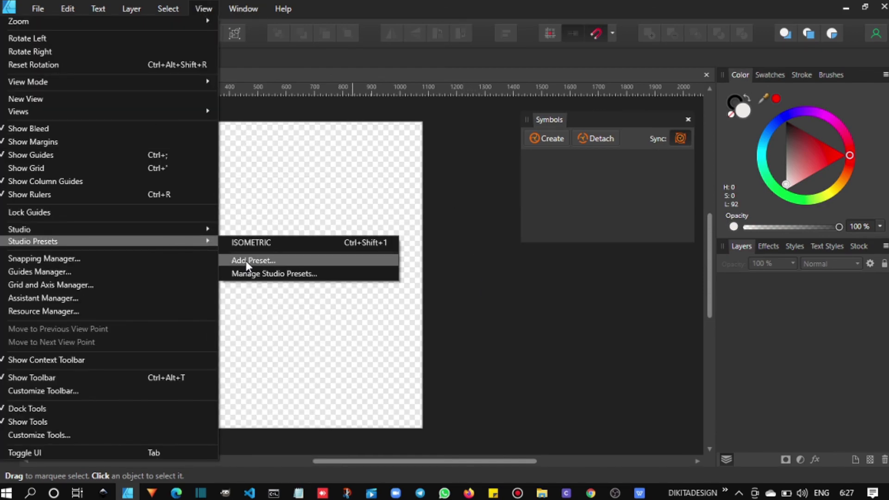
left_click(238, 258)
type("SYMBOLS")
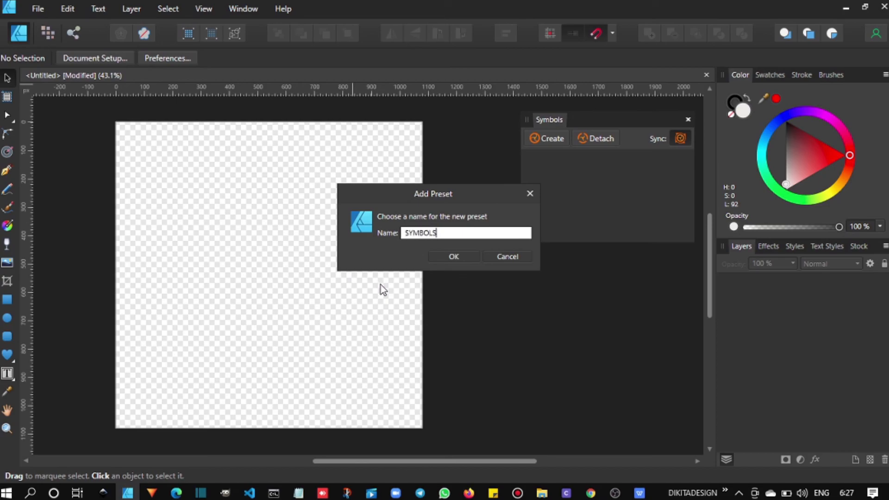
left_click(458, 259)
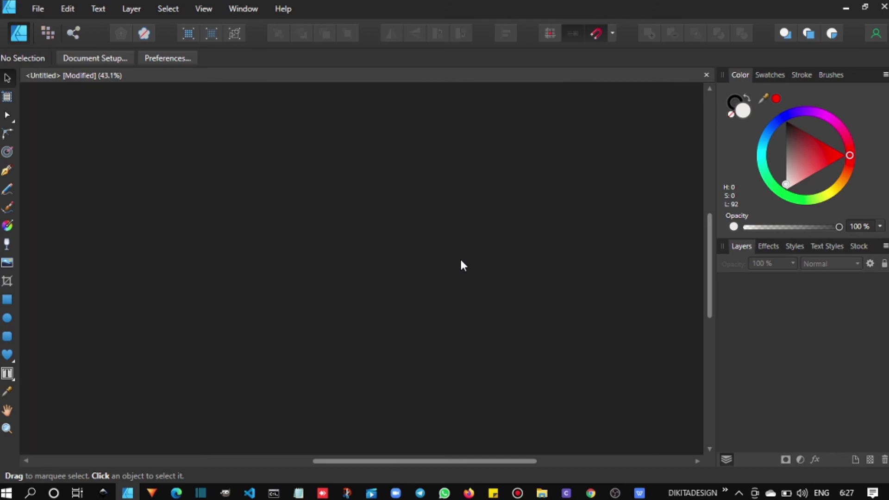
- Switch the workspace to the ISOMETRIC studio preset and back to the SYMBOLS preset
left_click(202, 9)
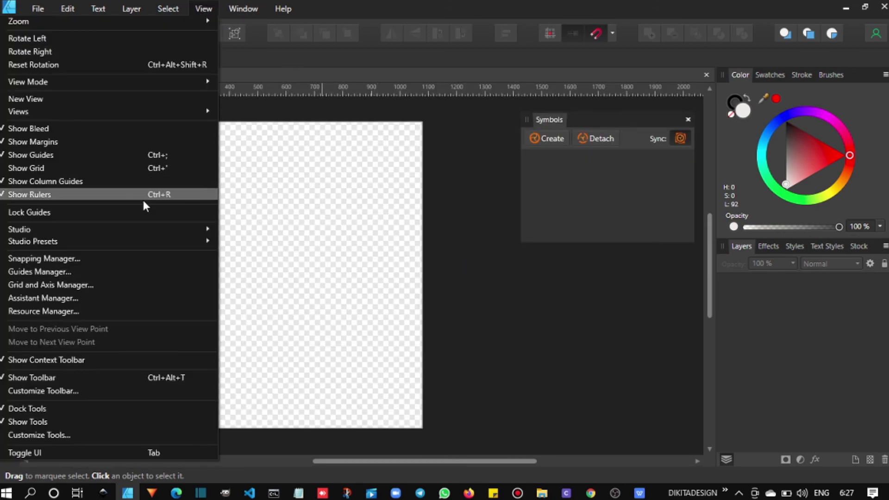
mouse_move(169, 232)
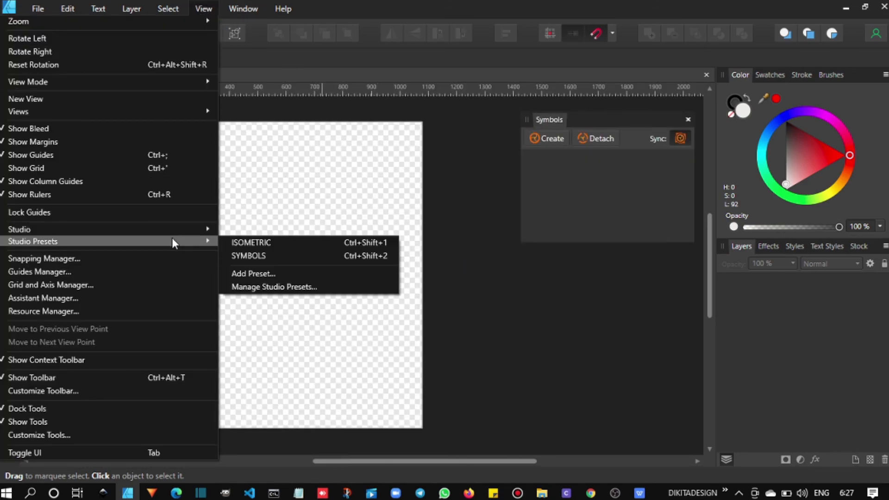
left_click(268, 243)
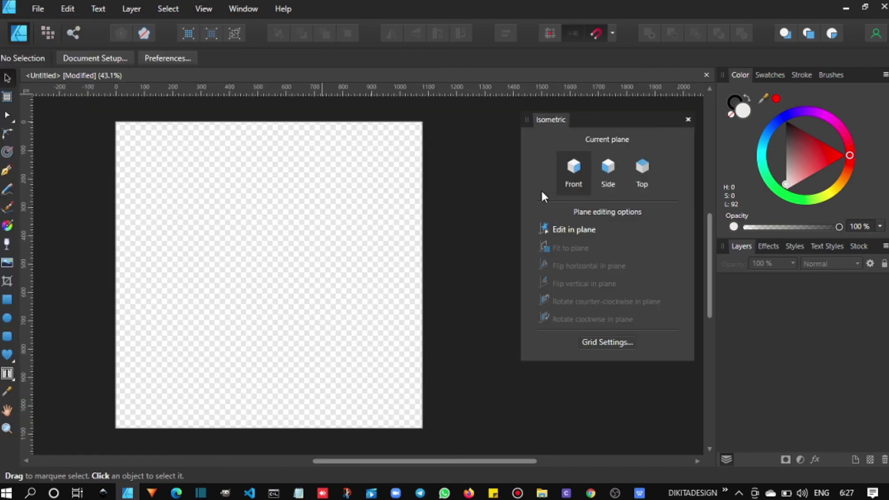
left_click(203, 8)
mouse_move(176, 240)
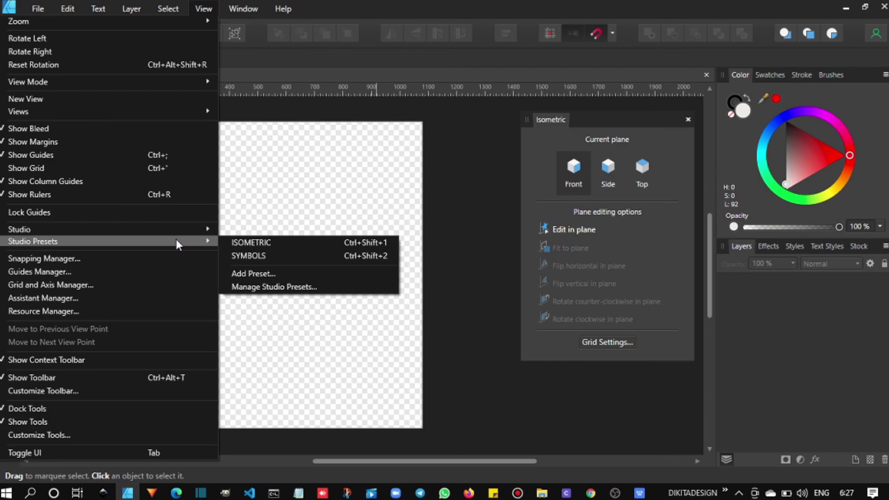
left_click(245, 255)
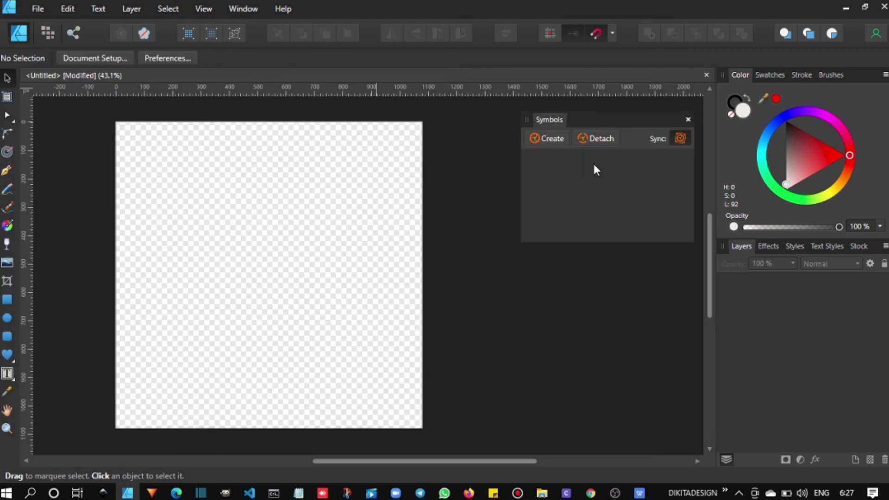
- Delete the ISOMETRIC and SYMBOLS presets in the Studio Presets Manager and close it
left_click(203, 8)
mouse_move(142, 242)
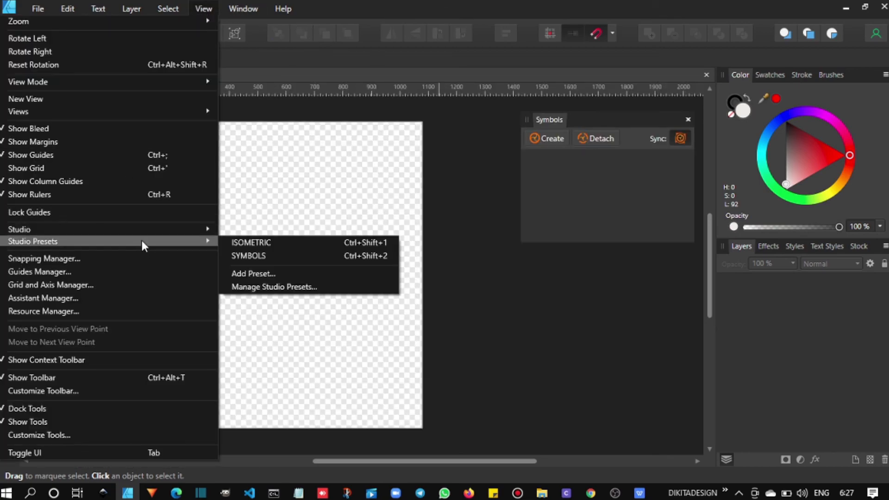
left_click(256, 288)
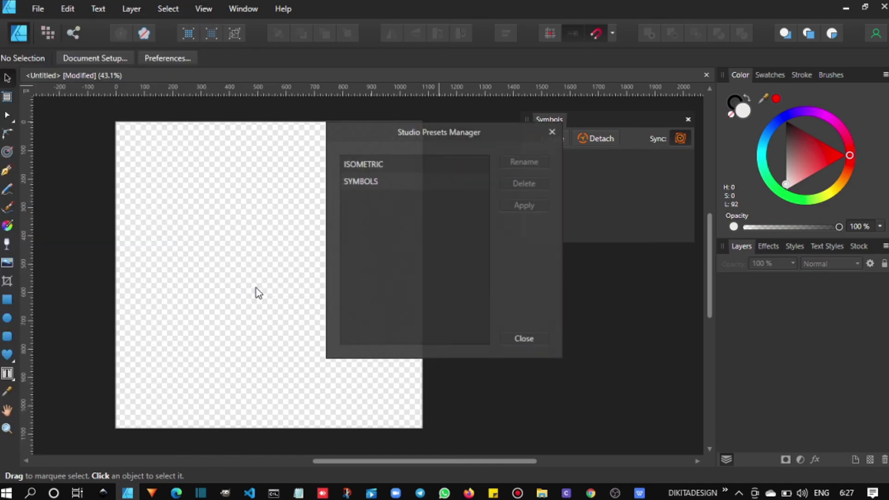
left_click(376, 169)
left_click(513, 185)
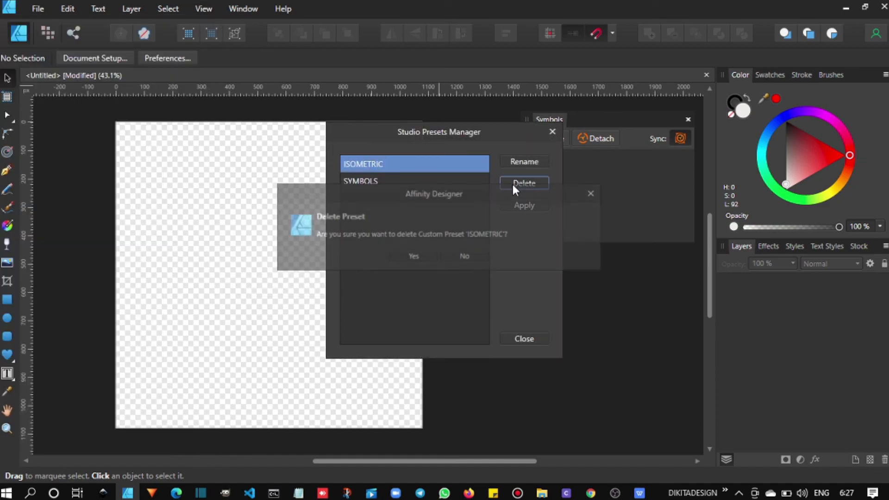
left_click(409, 255)
left_click(376, 166)
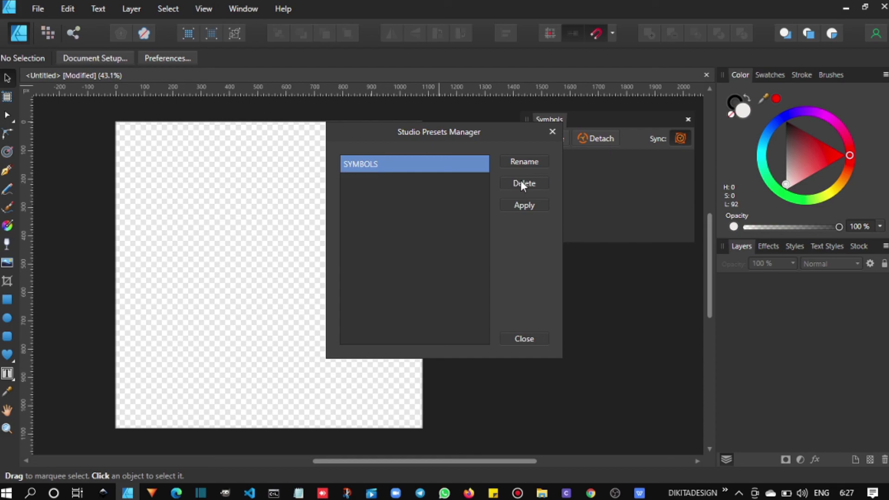
left_click(522, 182)
left_click(426, 253)
left_click(524, 338)
- Reset the studio to restore the default panel layout
left_click(200, 10)
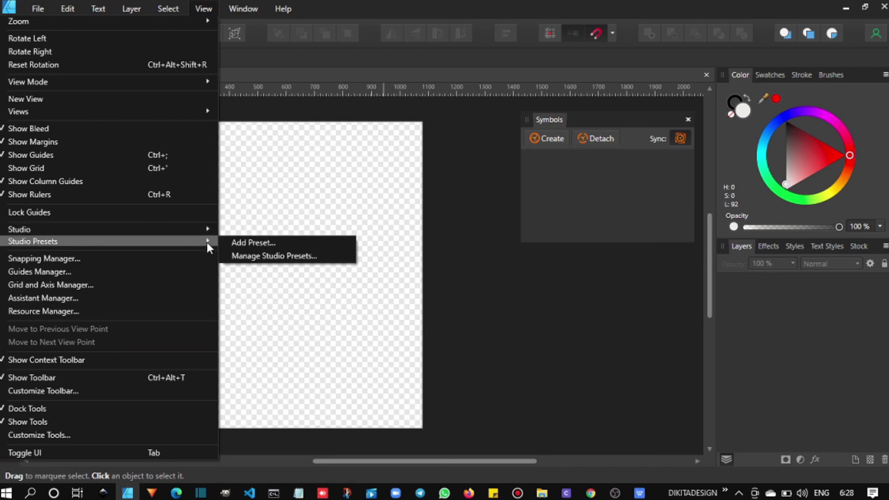
mouse_move(194, 227)
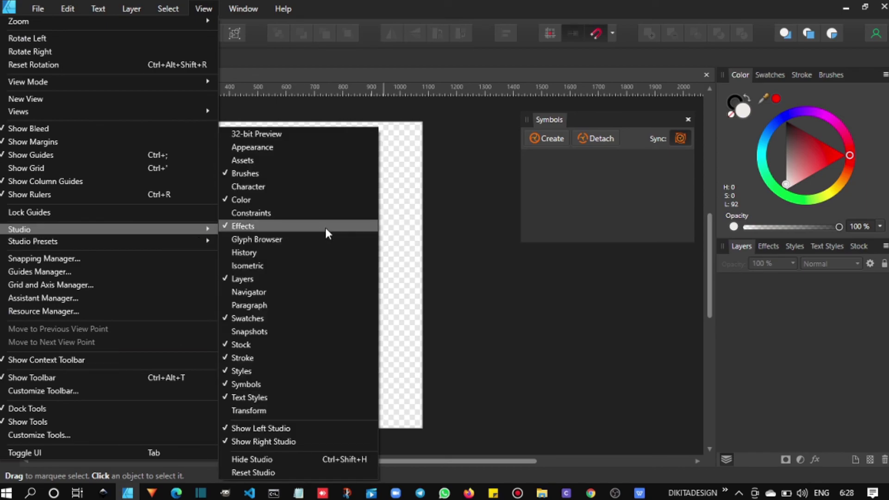
left_click(279, 470)
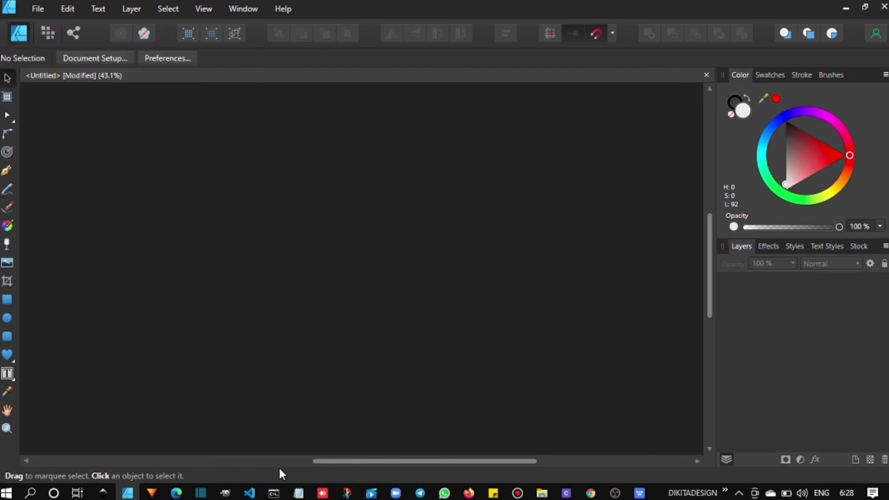